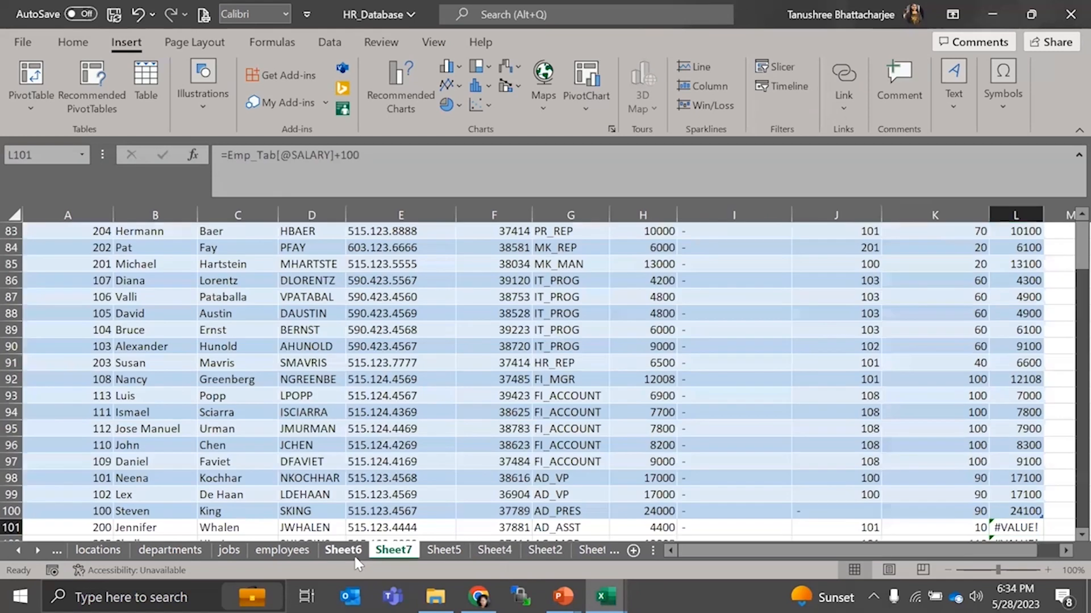
Delete the worksheets Sheet6, Sheet5 and Sheet4 from the HR_Database workbook
click(449, 339)
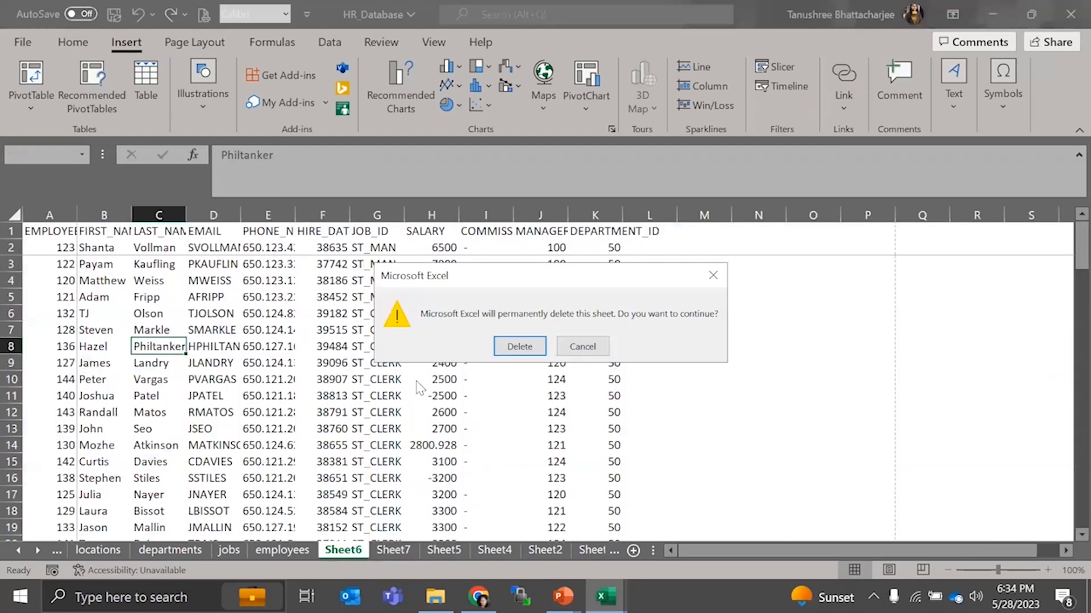
click(519, 346)
right_click(392, 550)
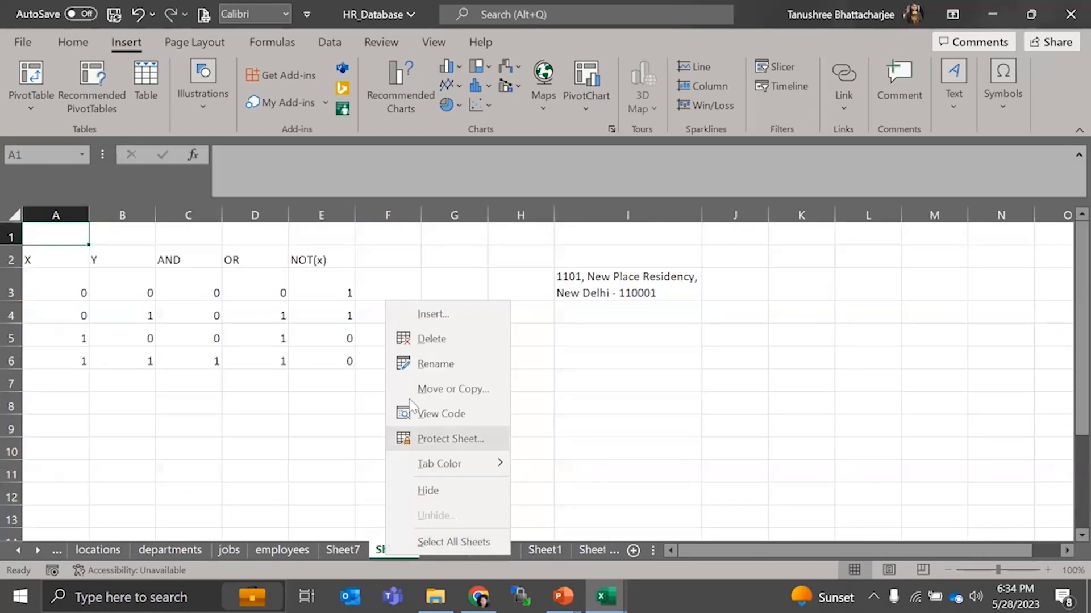
click(448, 338)
click(507, 351)
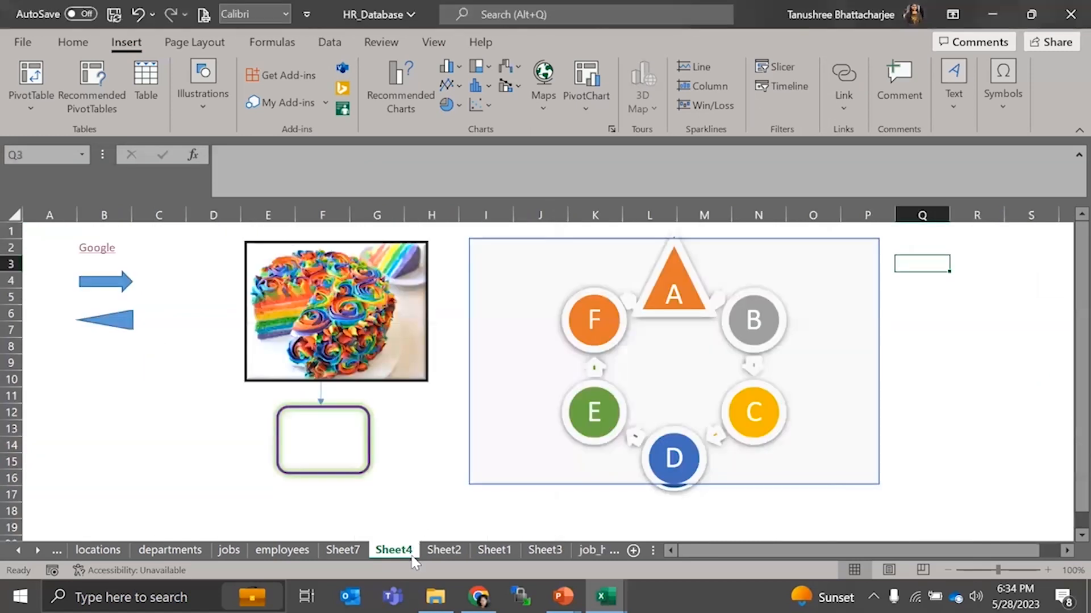
right_click(417, 551)
click(449, 338)
click(519, 346)
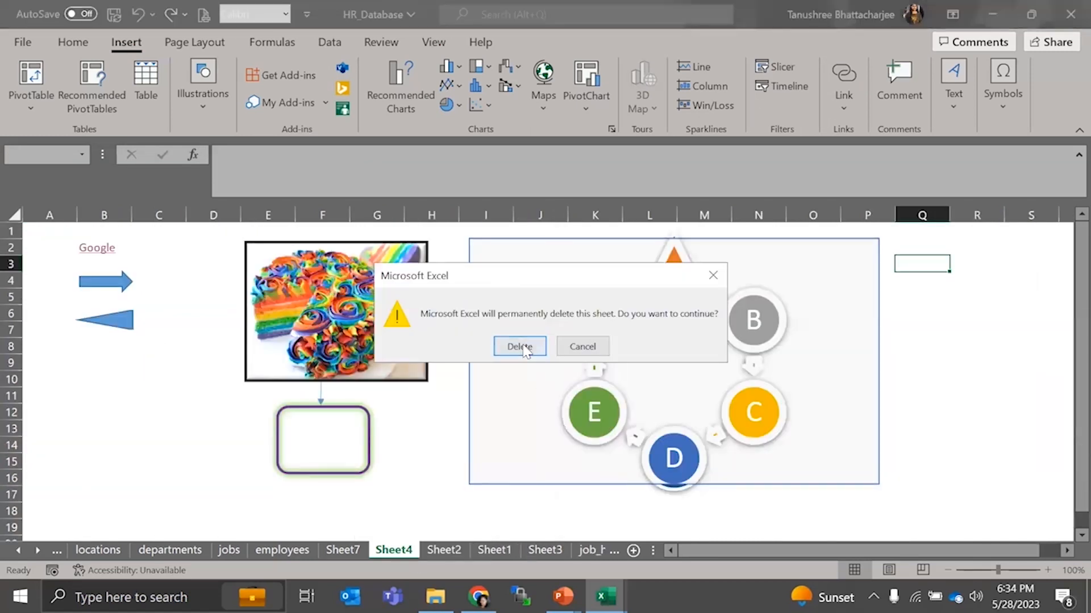
Group Sheet2, Sheet1 and Sheet3 and delete all three worksheets together
ctrl+click(437, 551)
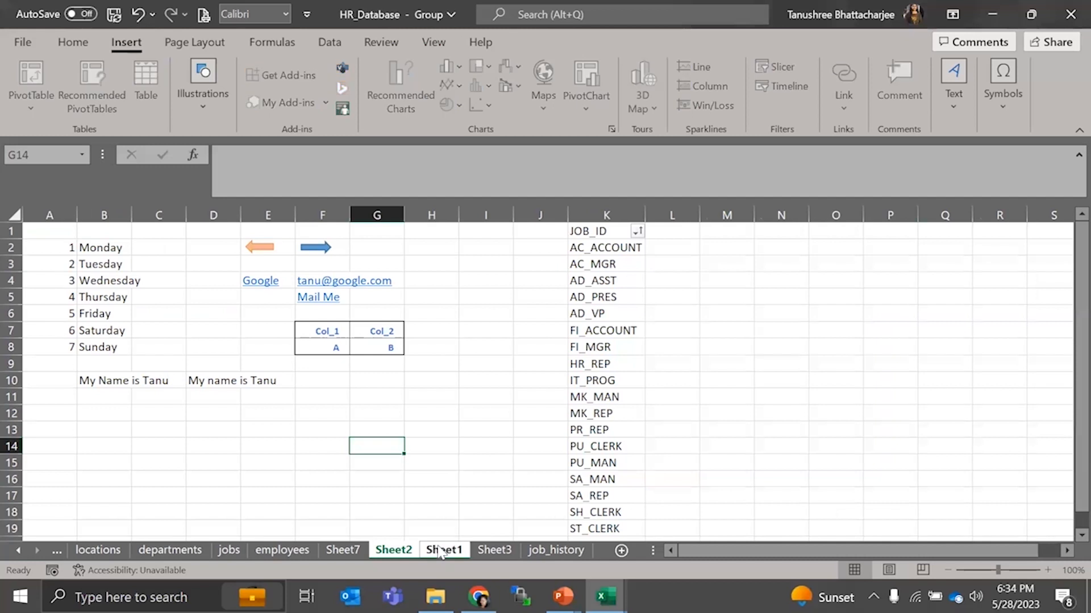
ctrl+click(493, 551)
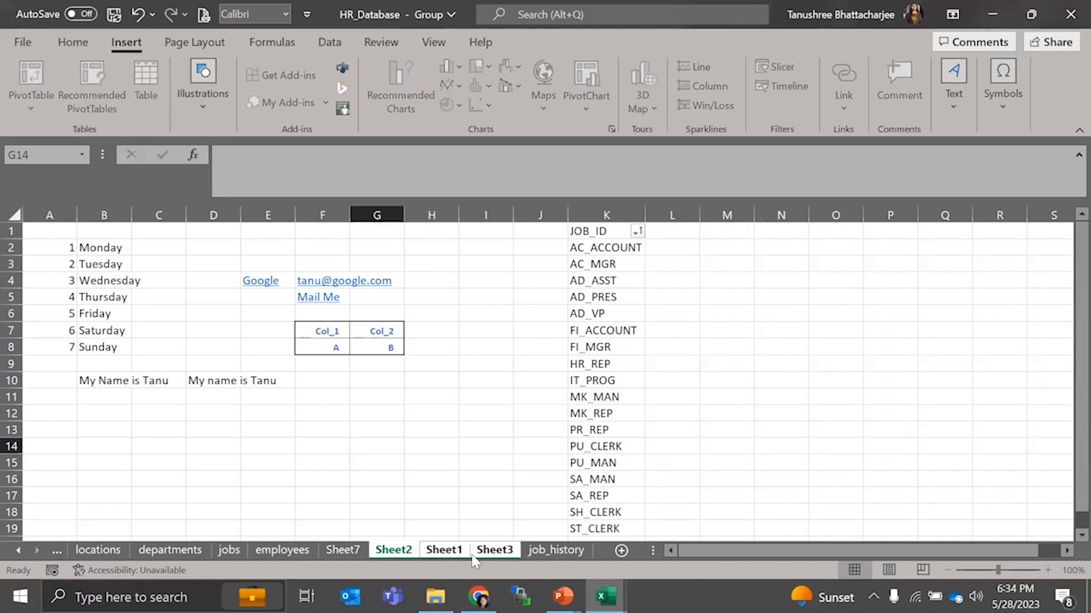
right_click(475, 553)
click(537, 320)
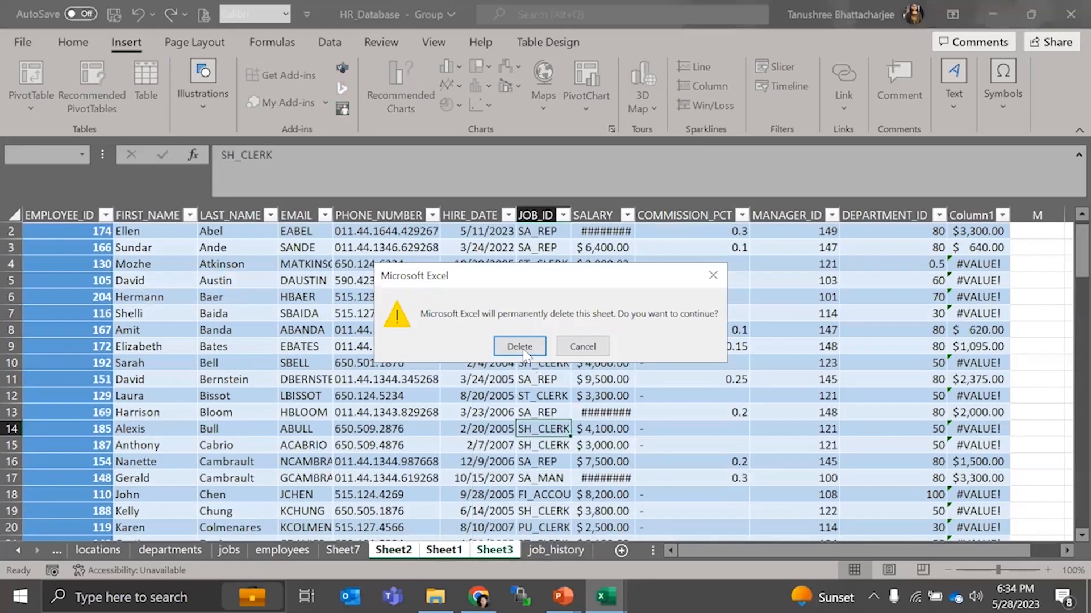
click(521, 346)
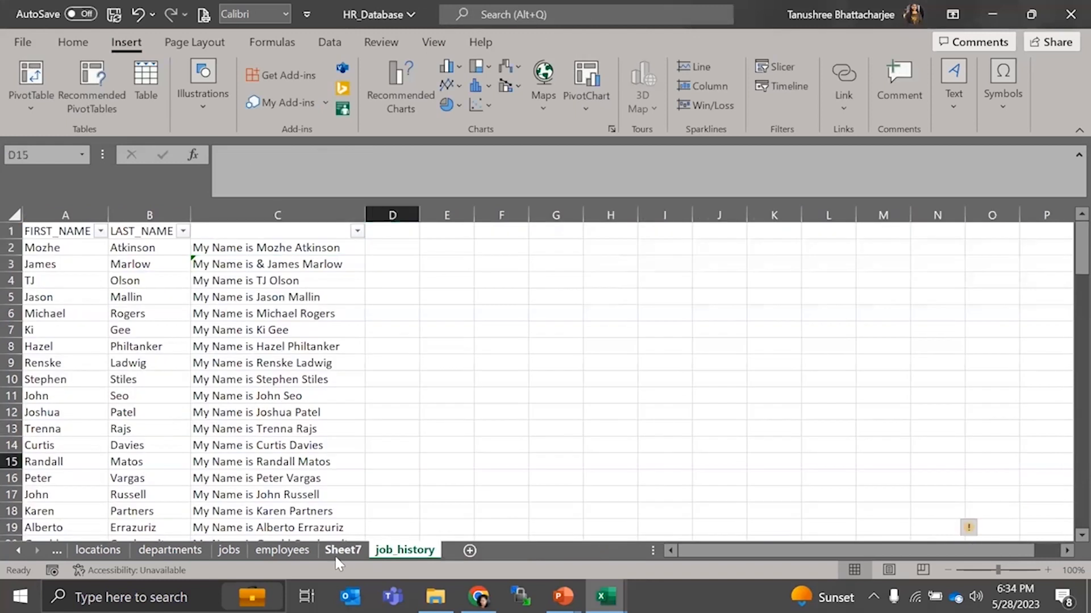
Delete the worksheet Sheet7 from the workbook
right_click(343, 550)
click(393, 340)
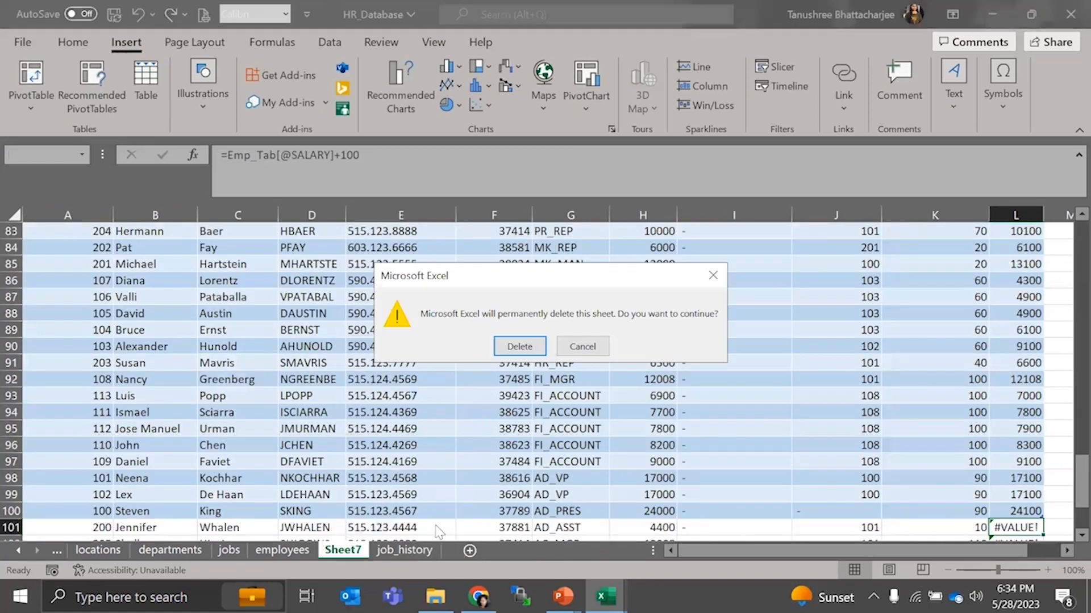
click(521, 346)
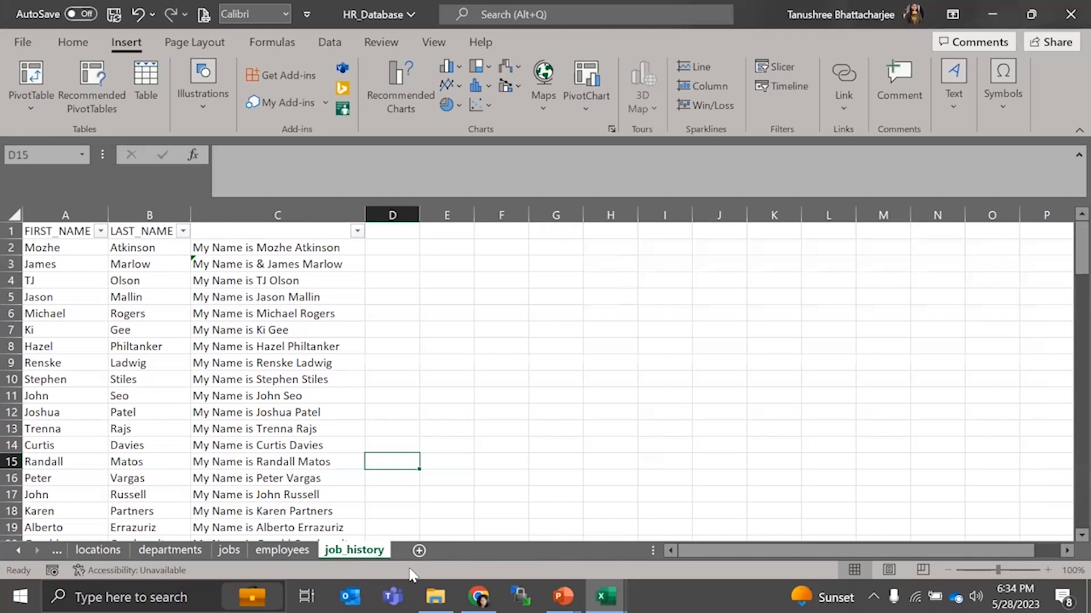
Add a new blank worksheet after job_history and enter the formula =RAND() in cell B4
click(418, 551)
click(105, 277)
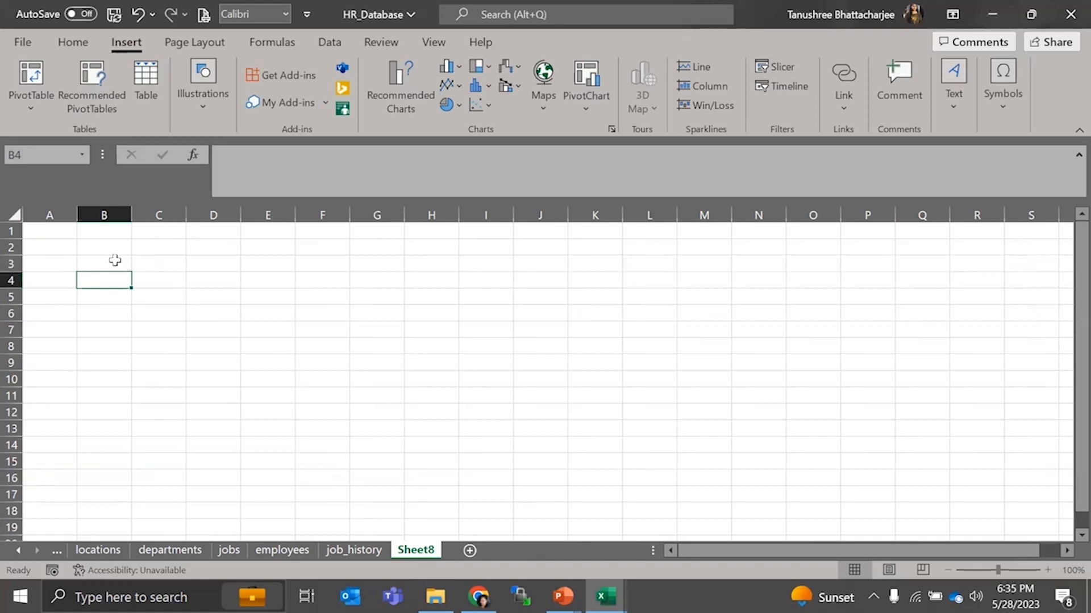
text(=)
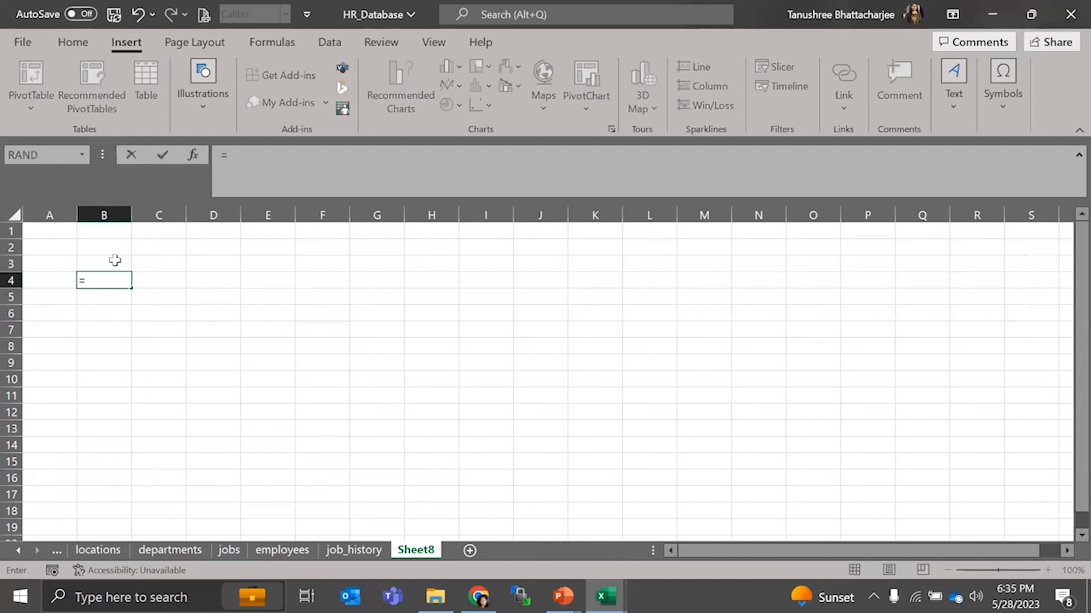
text(rand)
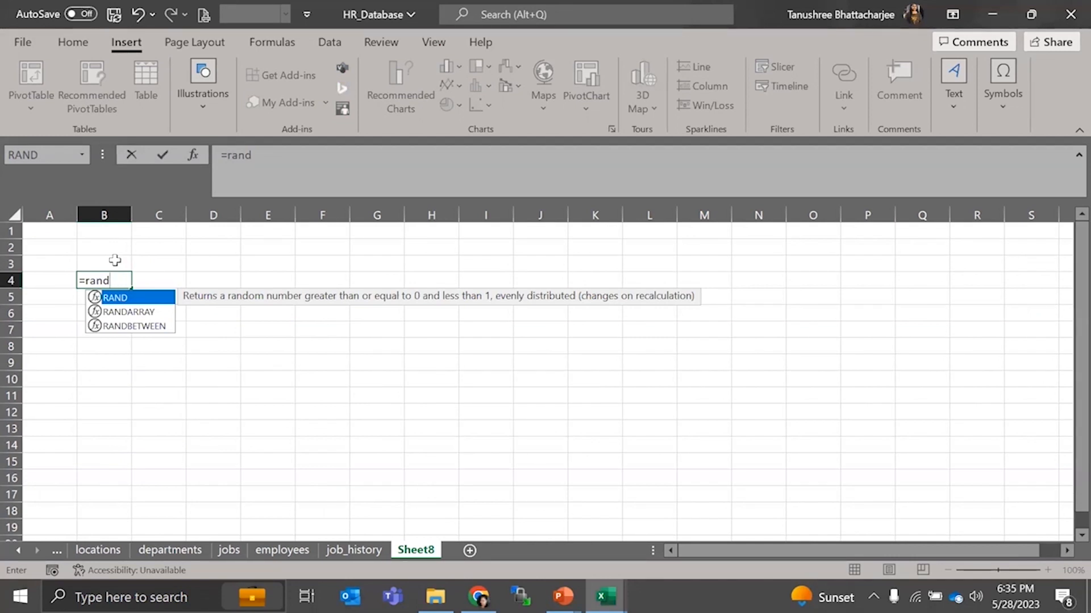
text(())
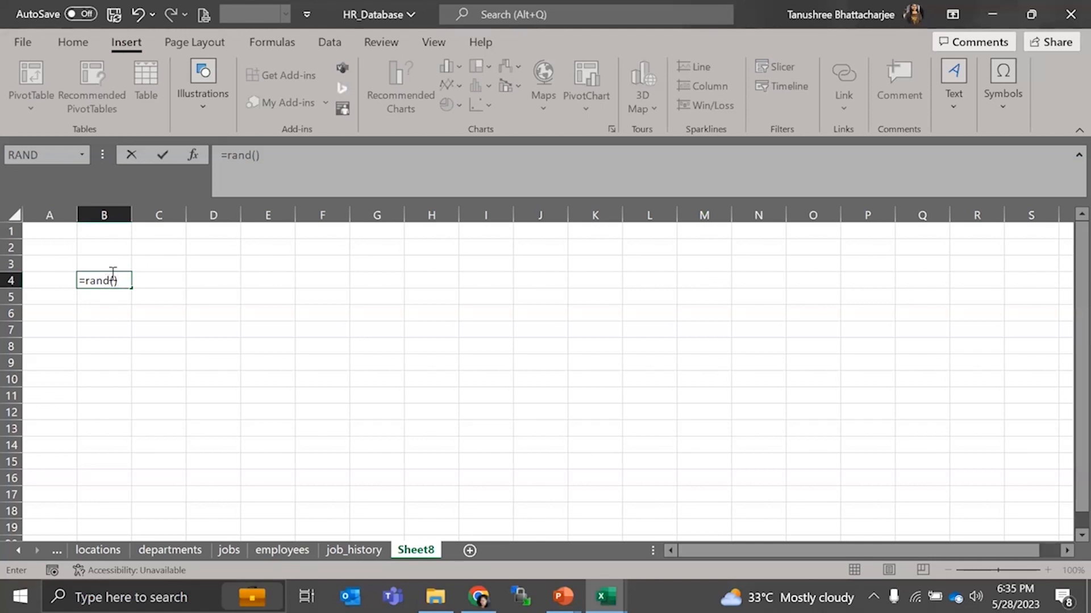
key(Return)
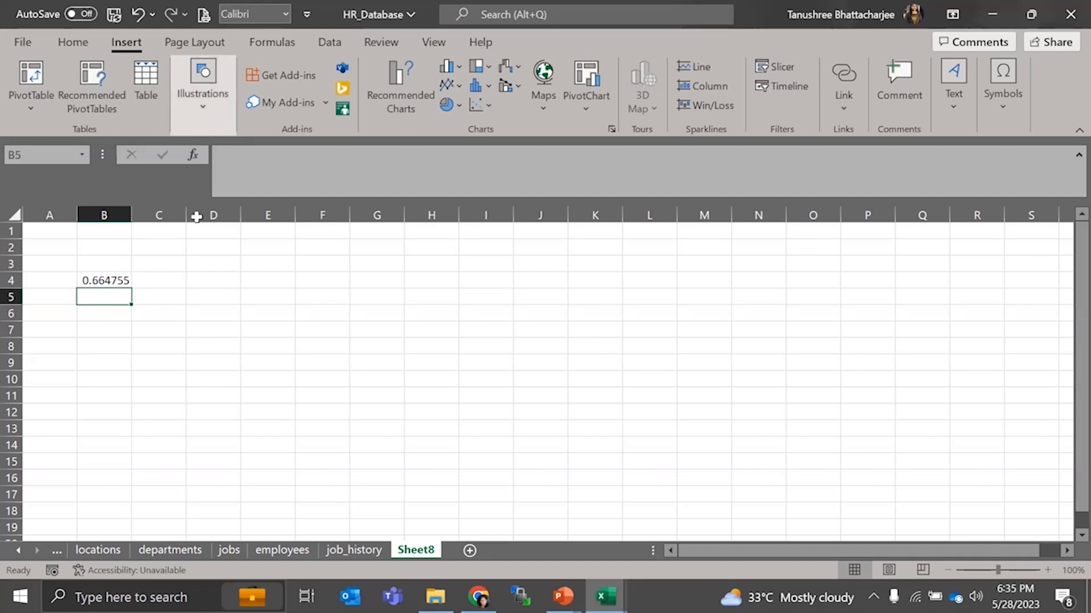
click(98, 280)
click(160, 281)
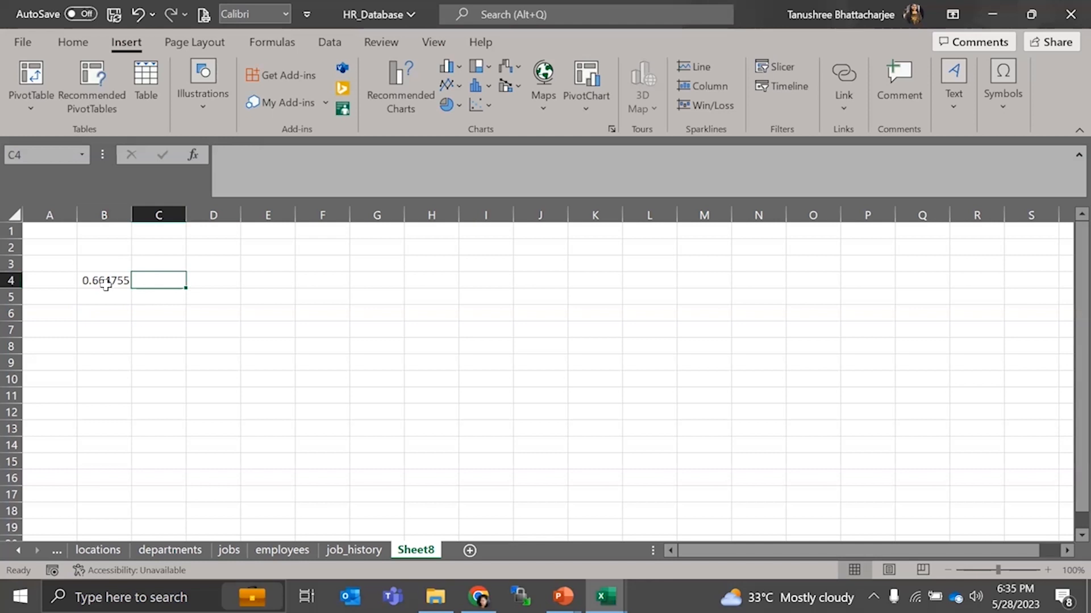
click(115, 281)
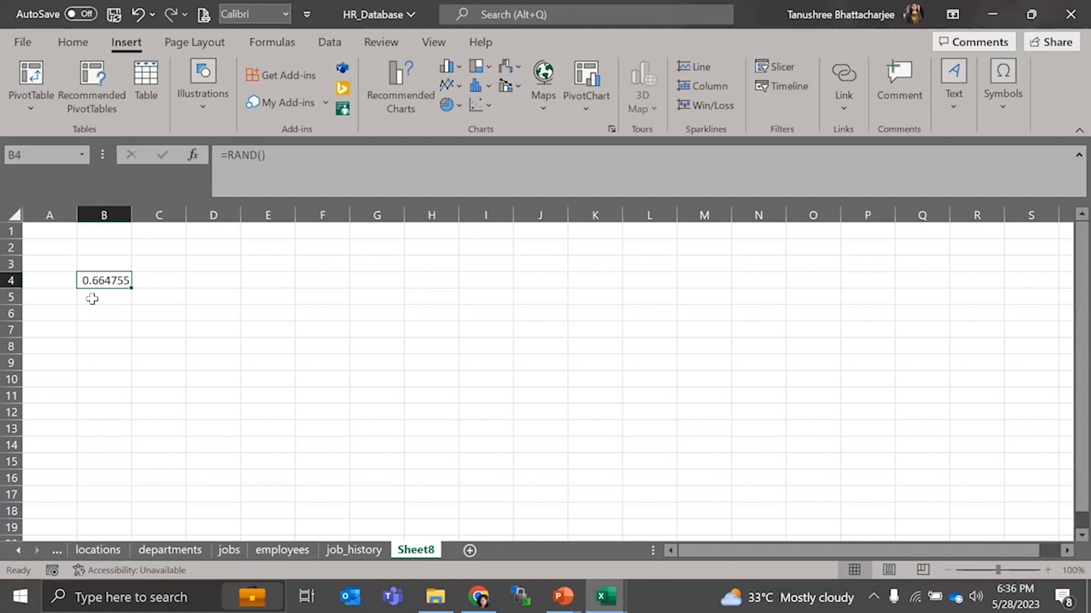
Enter the formula =RAND() in cell D5 by way of the formula bar
click(206, 295)
click(244, 172)
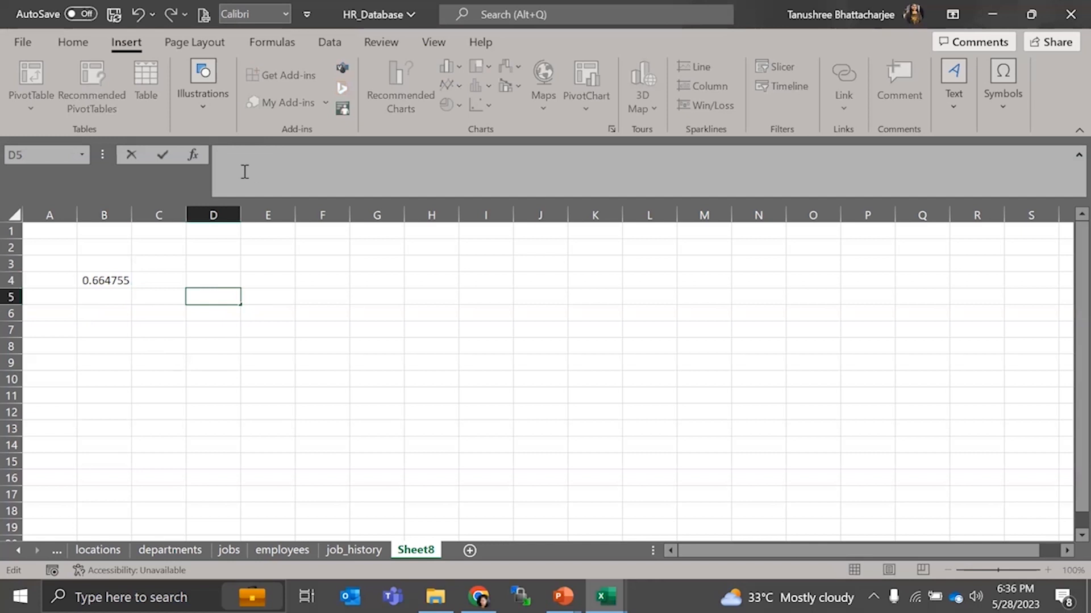
text(=ra)
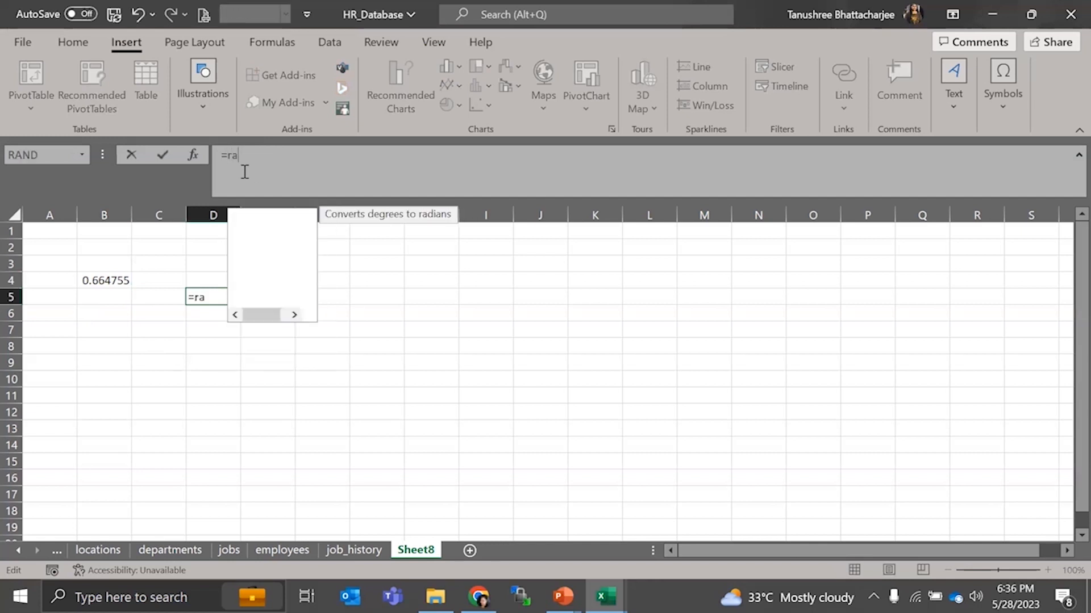
text(nd())
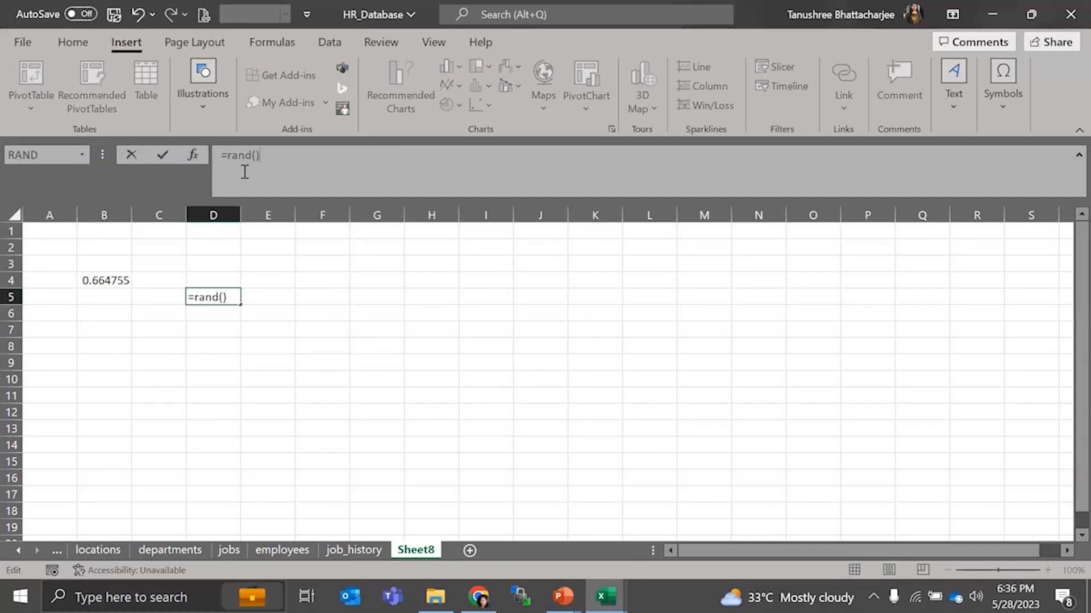
key(Return)
click(221, 298)
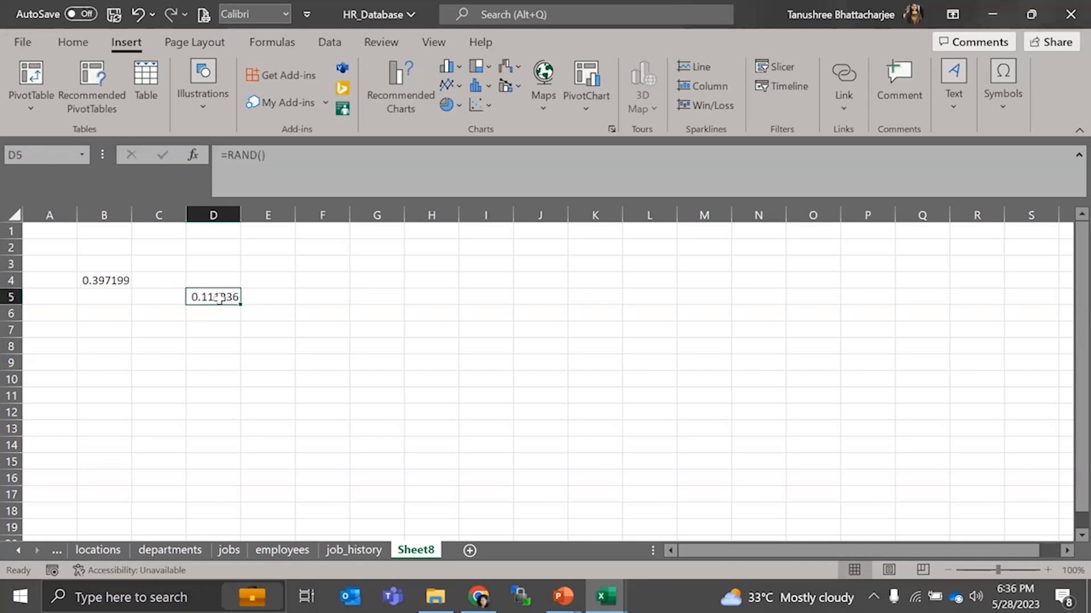
Use Insert Function to add RAND from the Most Recently Used category to cell E3
click(281, 259)
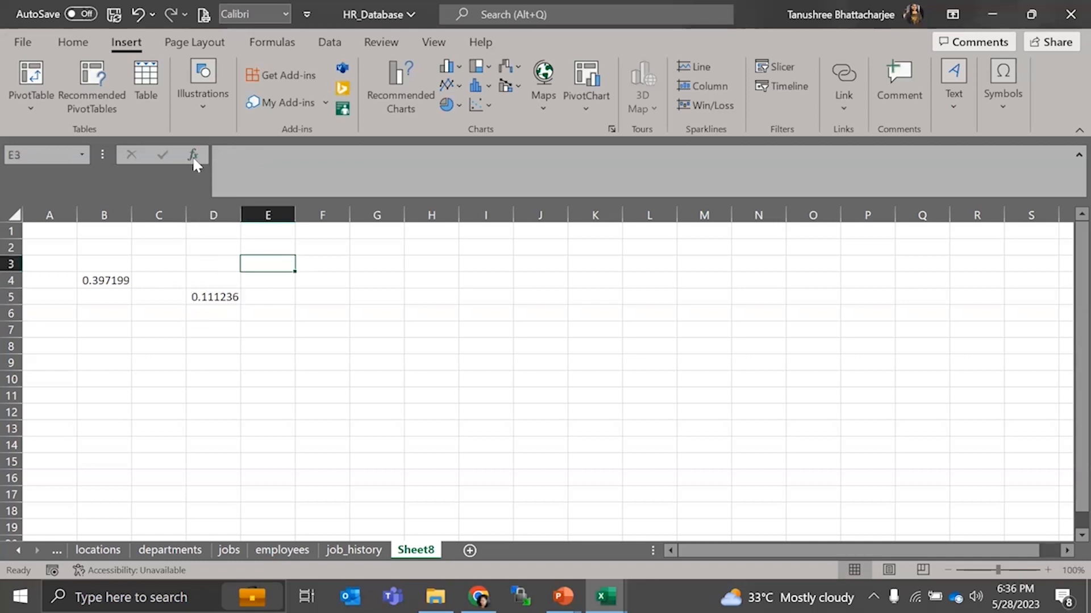
click(192, 154)
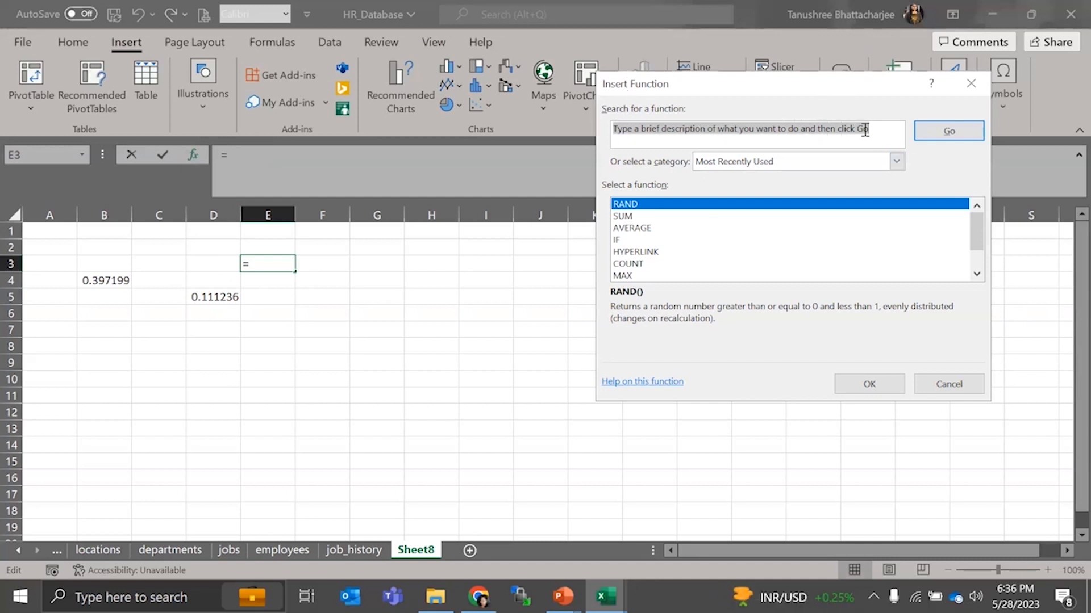
click(732, 163)
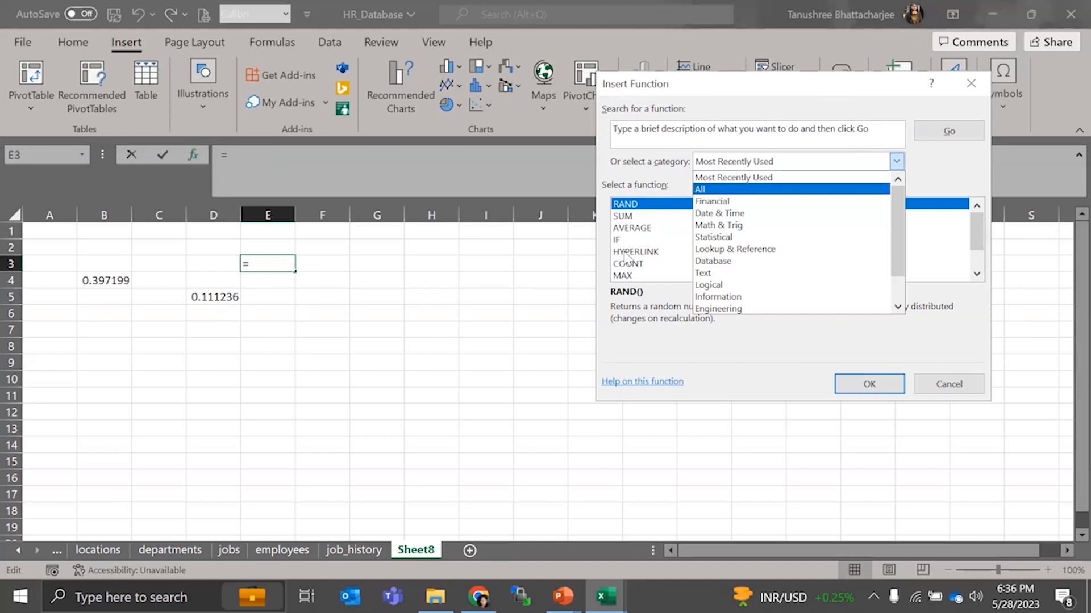
click(718, 178)
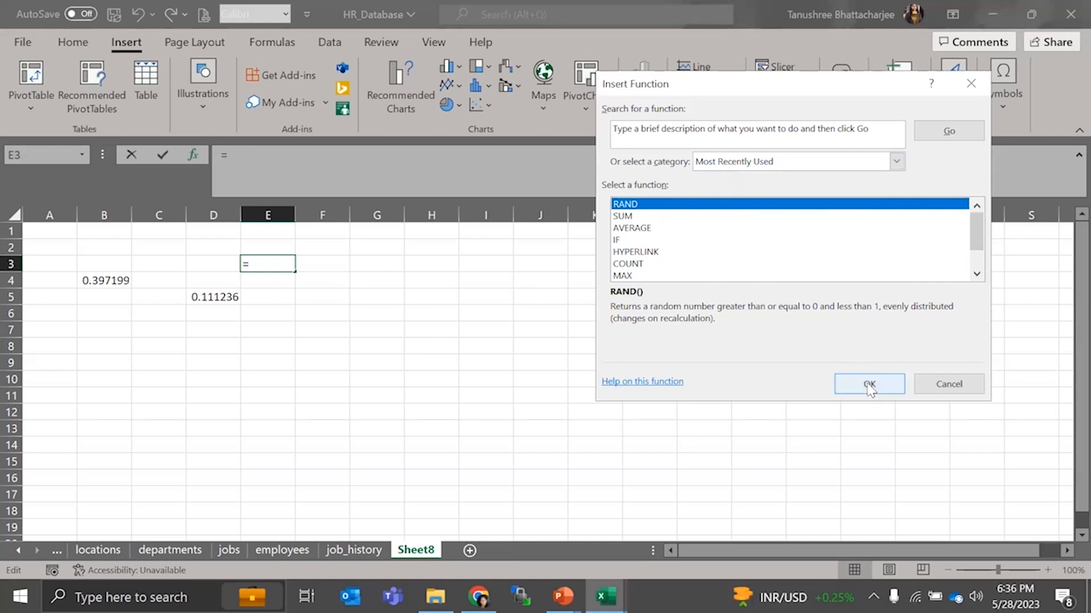
click(847, 384)
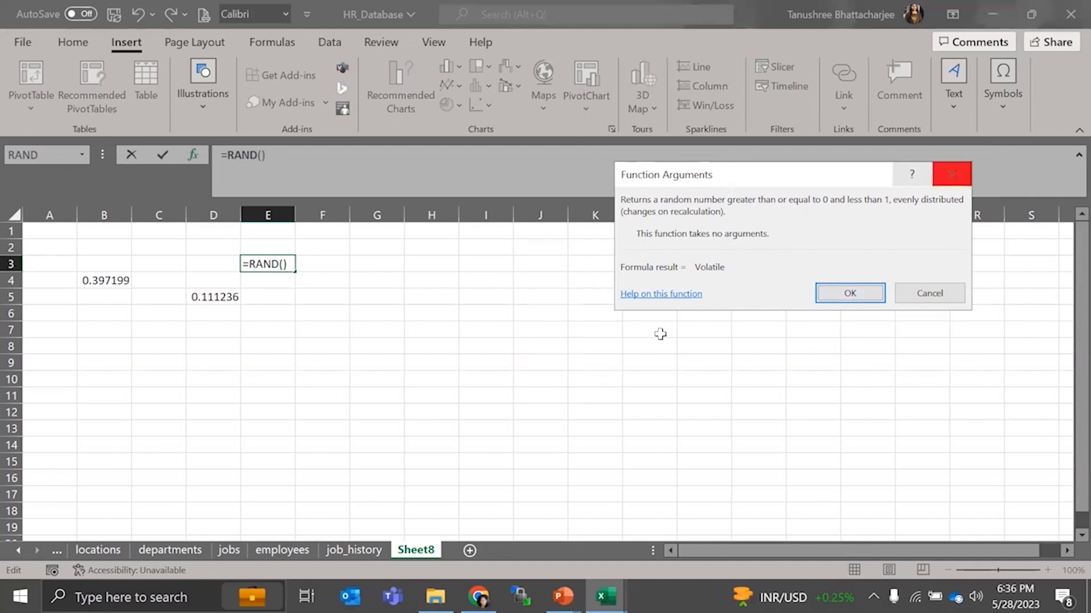
click(849, 294)
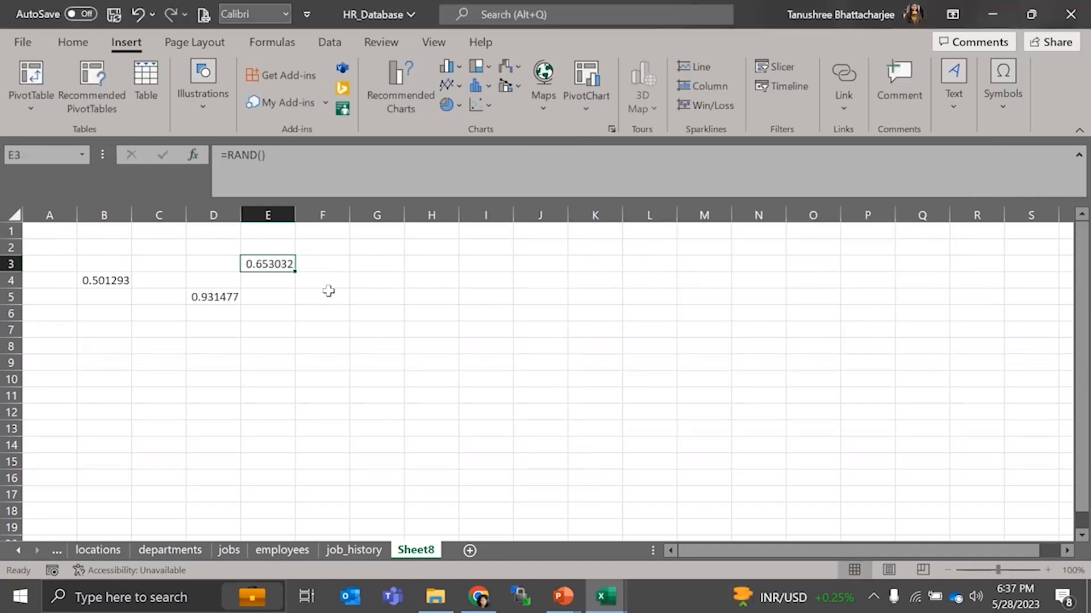
Move the RAND formula from cell B4 to cell E4, directly below the one in E3
drag(102, 280, 213, 295)
key(ctrl+c)
click(267, 280)
key(ctrl+c)
click(112, 278)
key(ctrl+x)
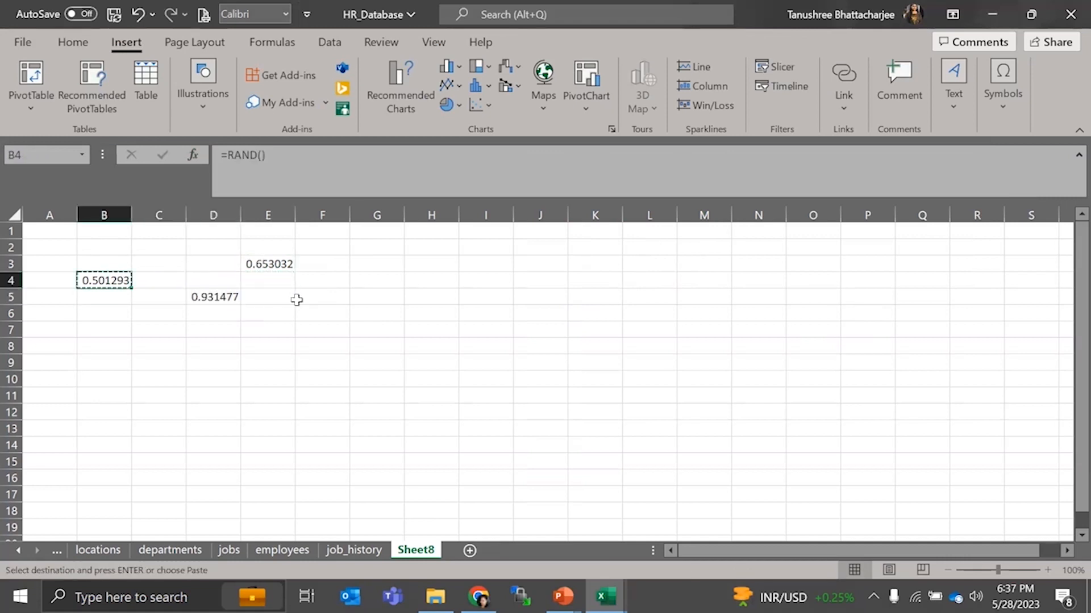
click(273, 279)
key(ctrl+v)
Move the RAND formula from cell D5 to cell E5
click(218, 296)
key(ctrl+c)
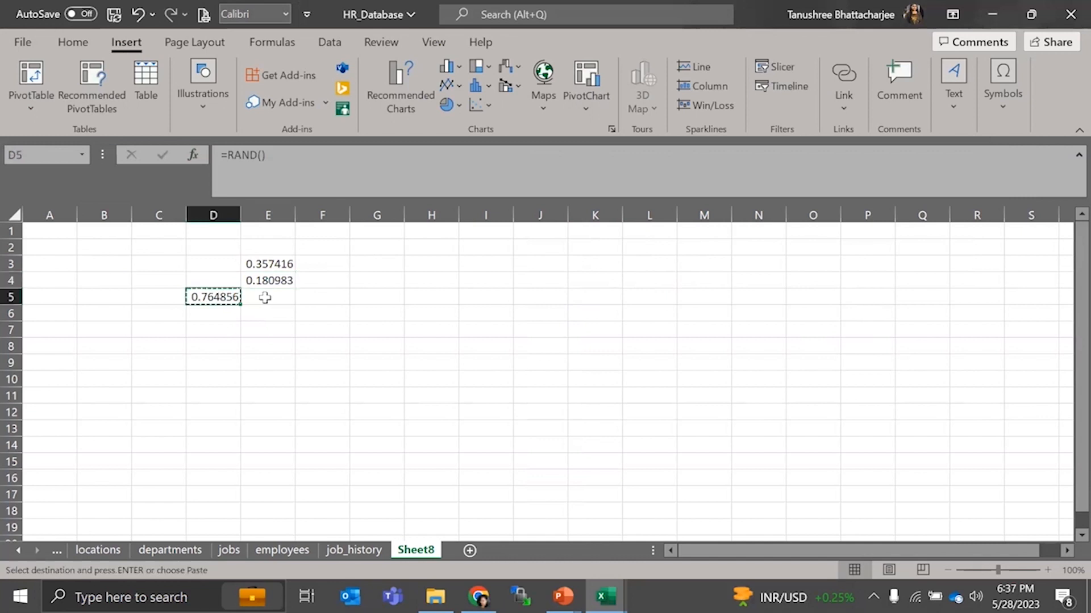
click(267, 296)
key(ctrl+c)
click(193, 296)
key(ctrl+c)
click(267, 293)
key(Return)
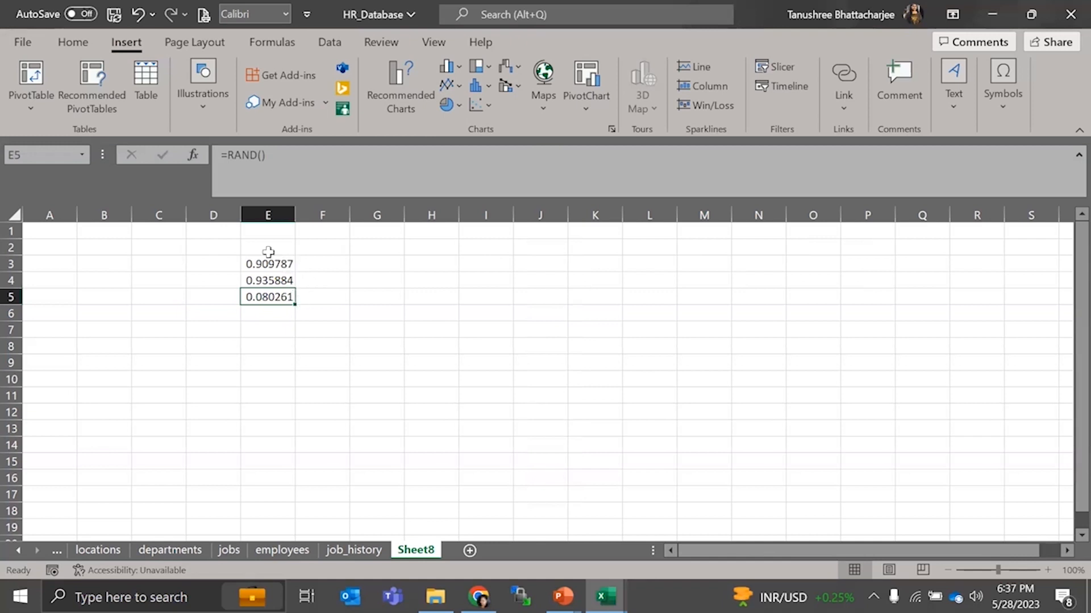
Enter the numbers 1, 2 and 3 in cells F3 to F5 beside the random numbers
click(316, 266)
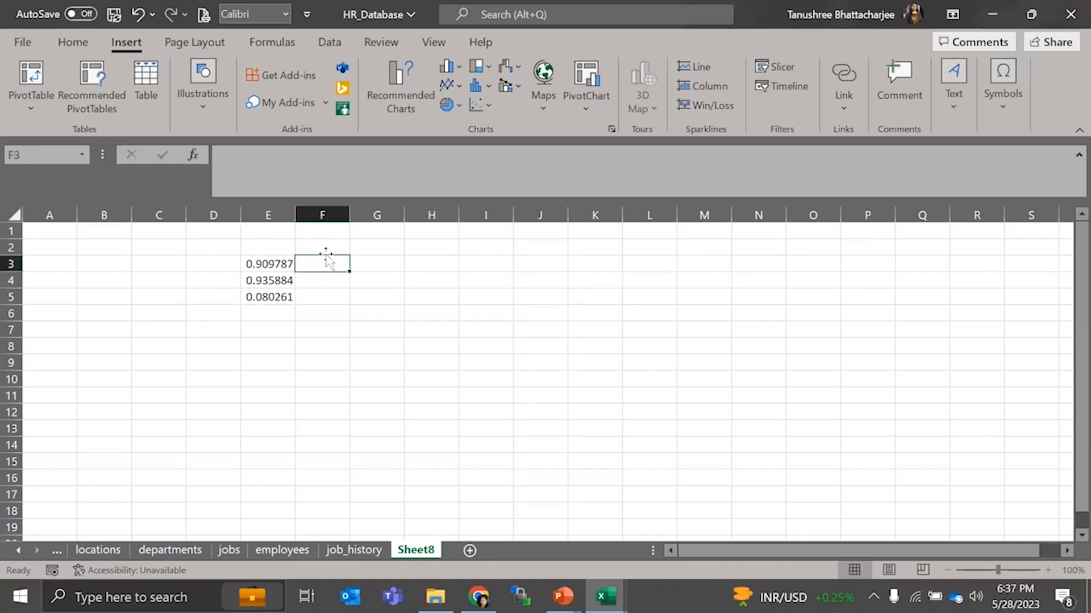
text(1)
key(Return)
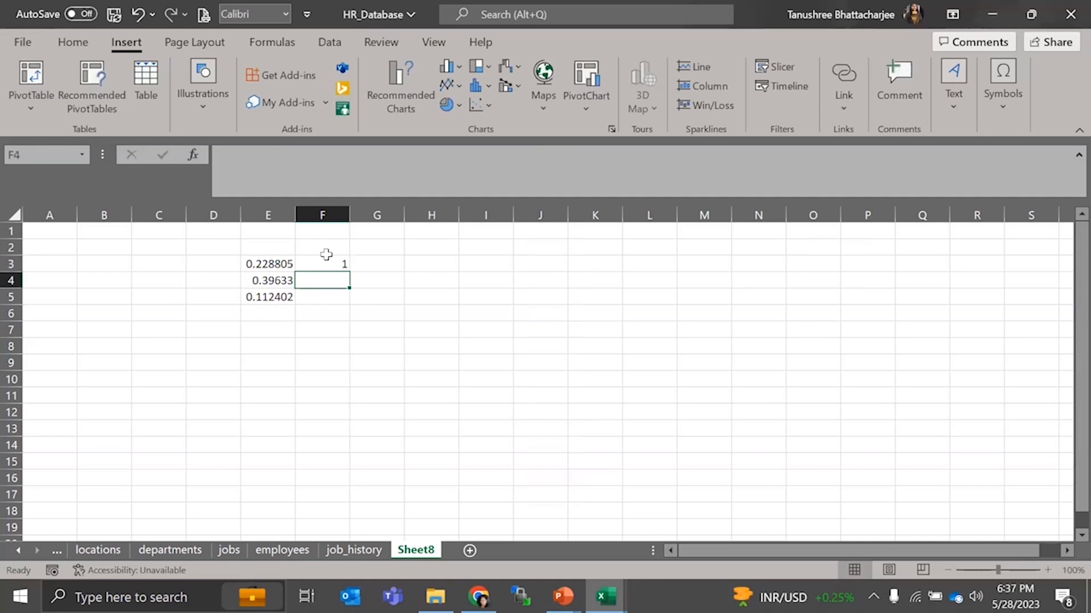
text(2)
key(Return)
text(3)
key(Return)
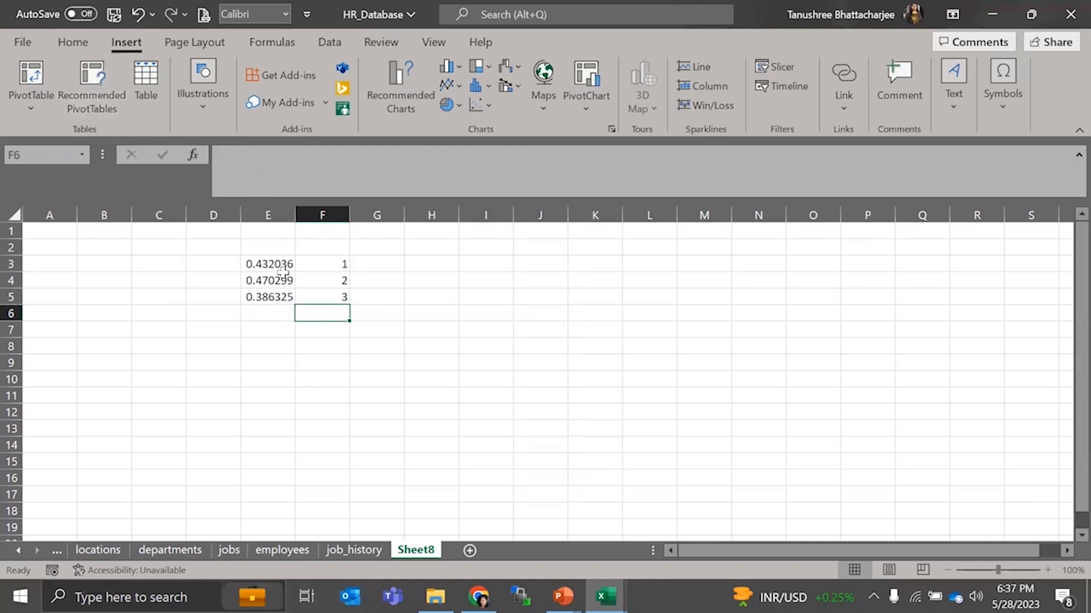
Replace the RAND formulas in cells E3 to E5 with static numbers by copying them and pasting values only in place
drag(263, 264, 267, 297)
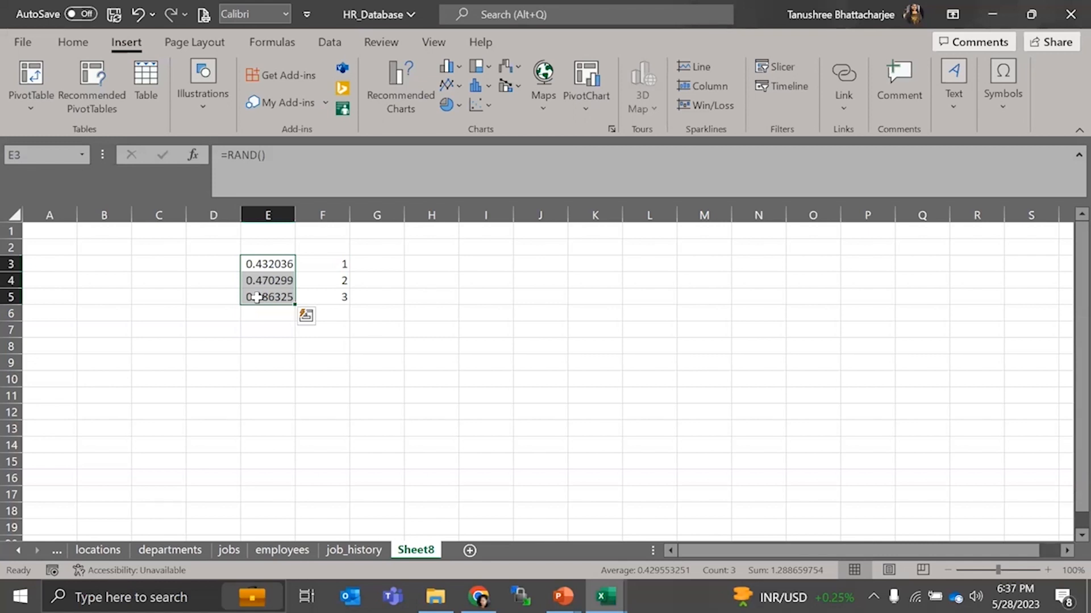
key(ctrl+q)
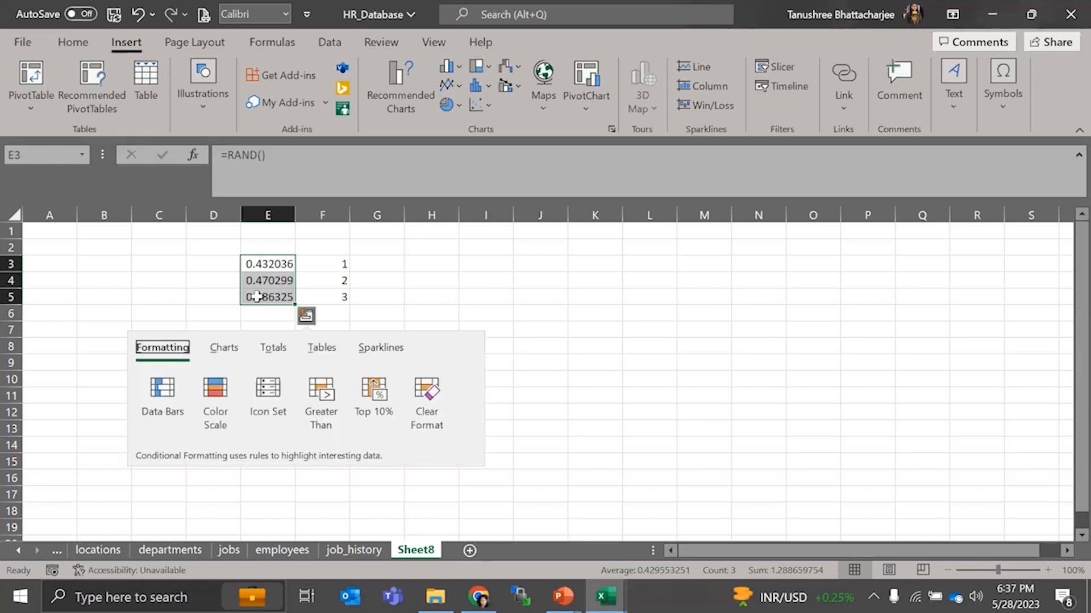
click(256, 297)
drag(257, 266, 256, 291)
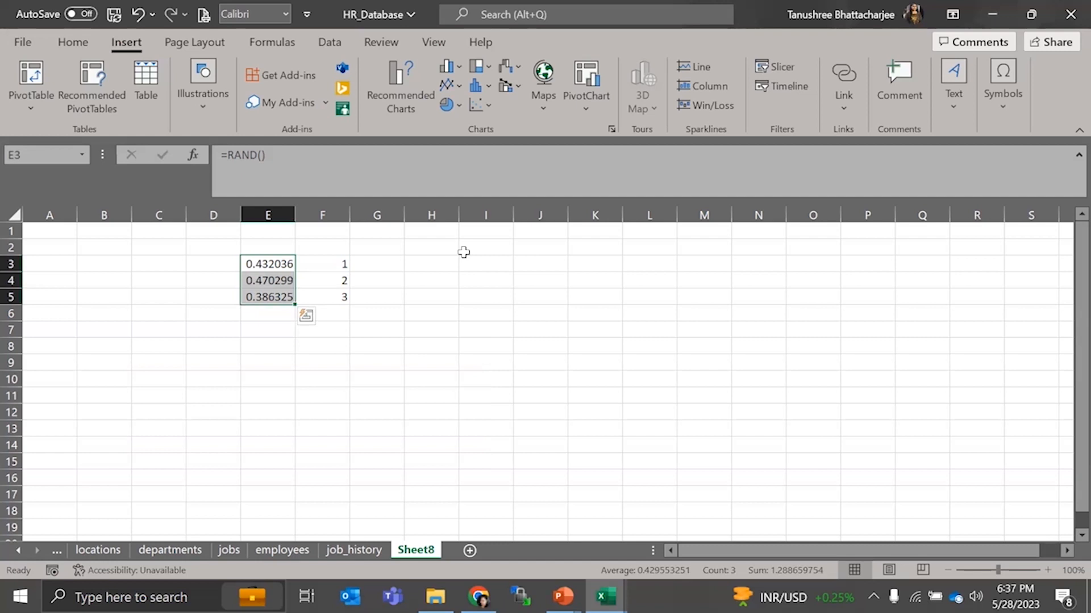
key(ctrl+c)
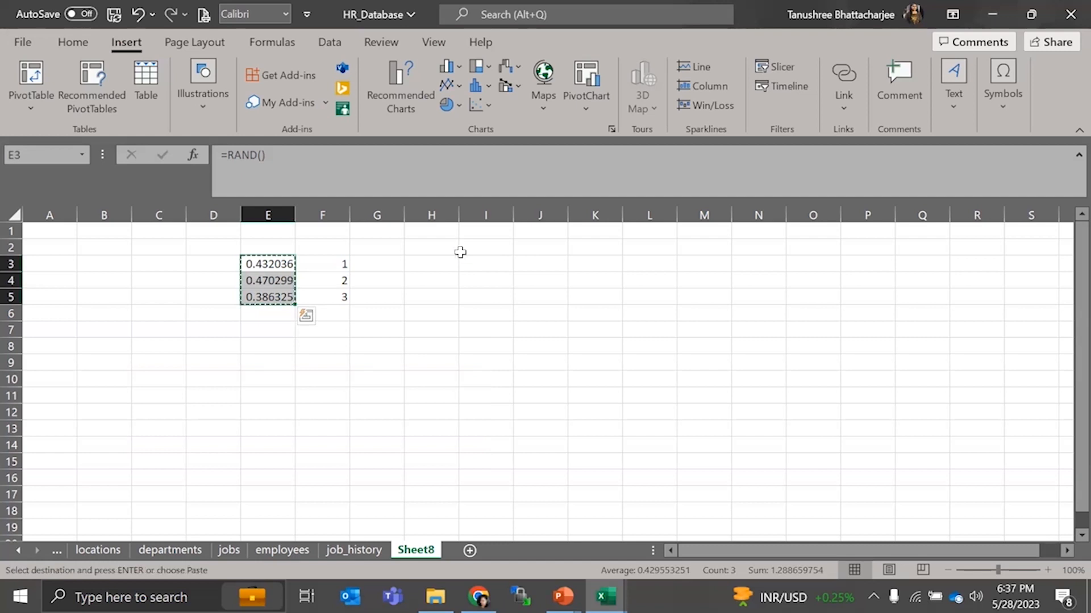
right_click(254, 264)
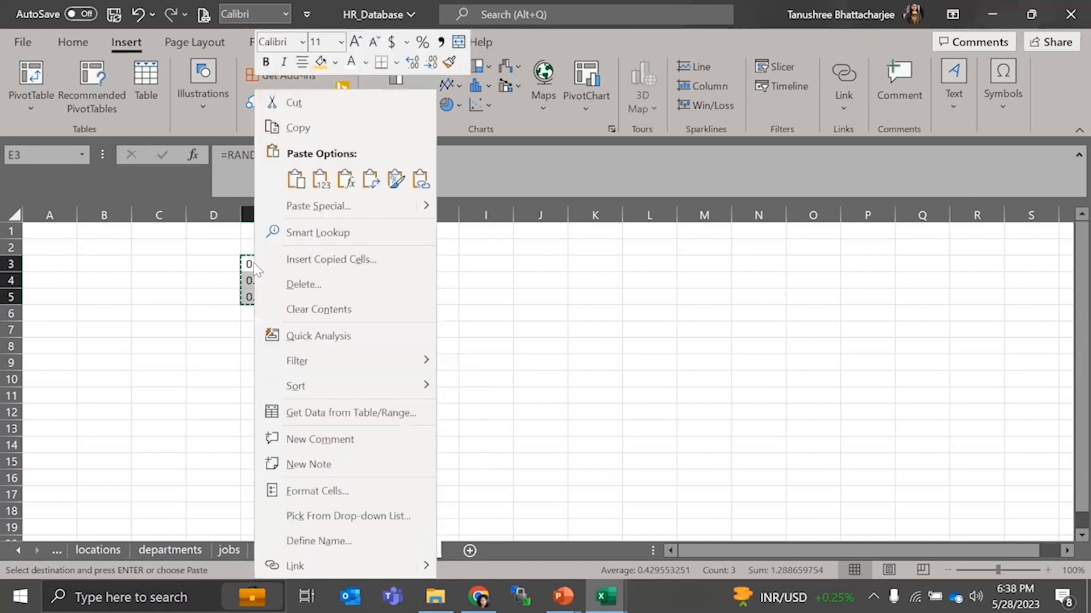
click(320, 181)
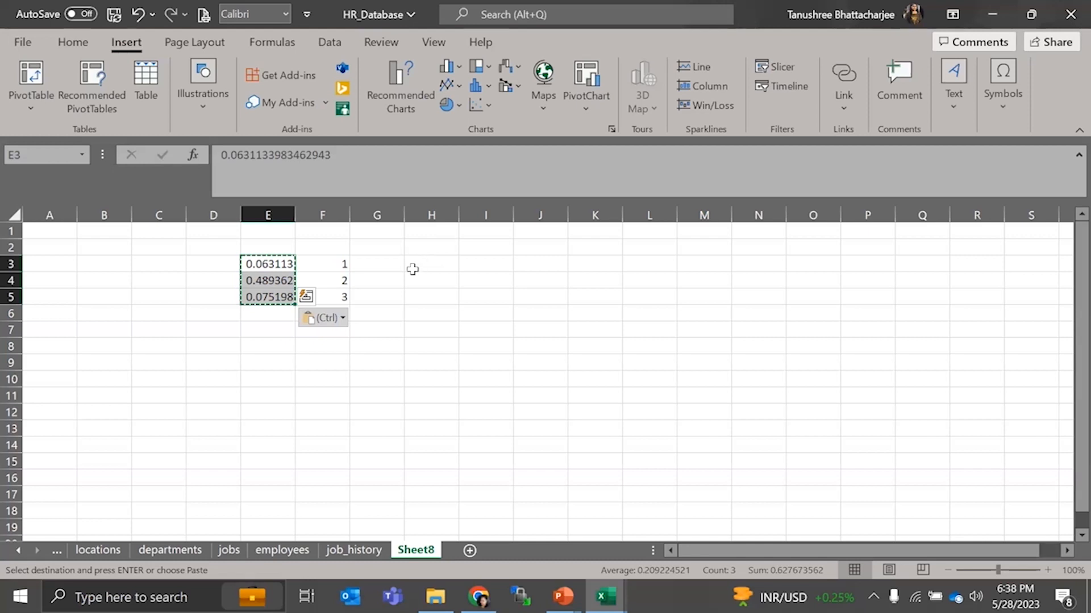
Enter 4 in cell G3 and clear cell F3 to check that the pasted random numbers in E3 to E5 stay fixed
click(385, 269)
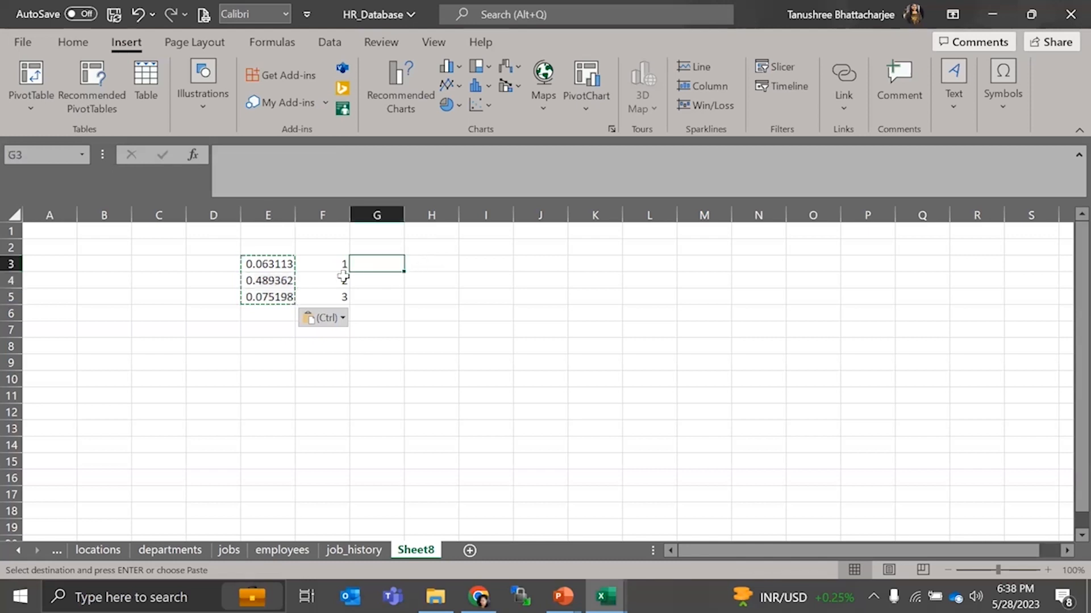
text(4)
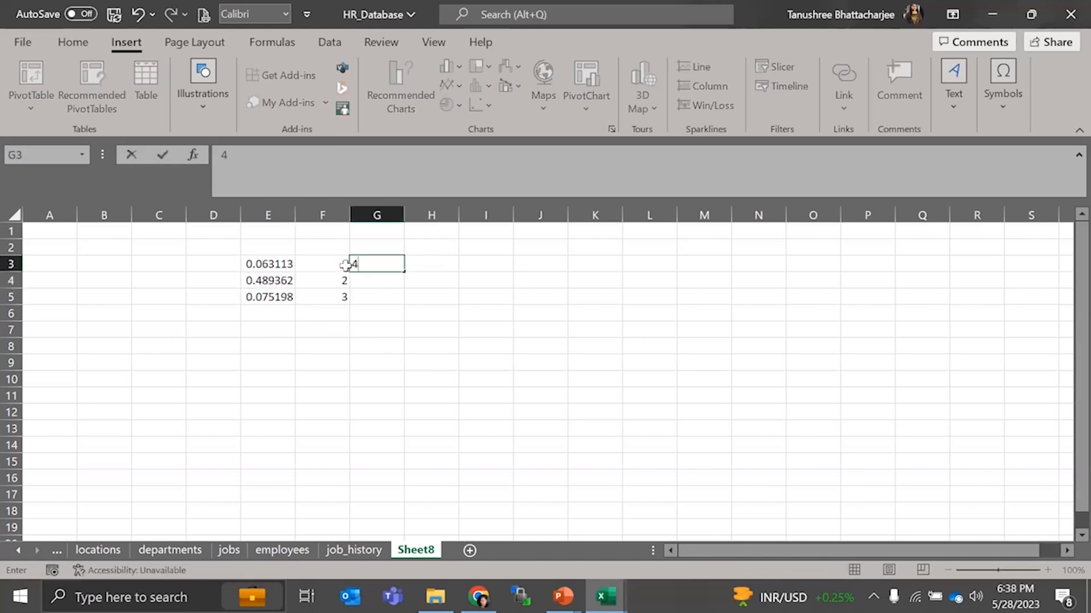
key(Return)
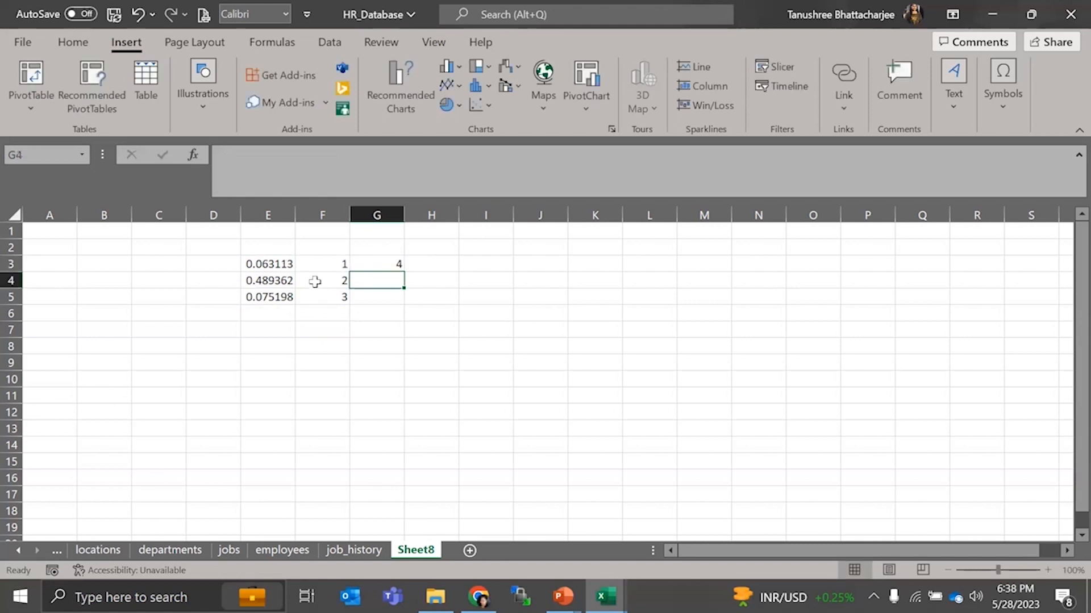
click(316, 268)
key(Delete)
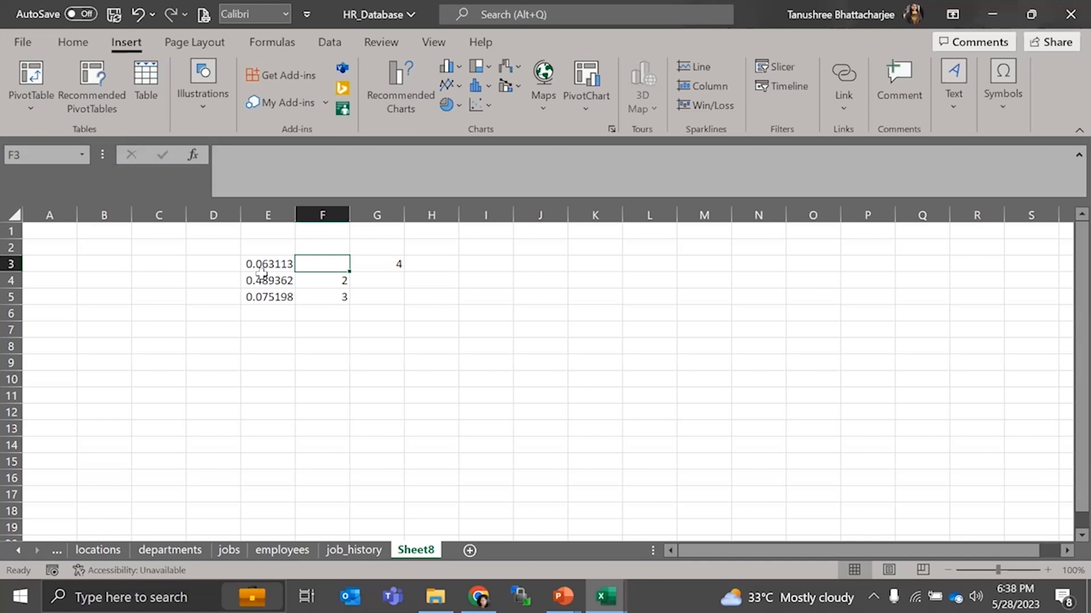
drag(253, 263, 267, 302)
click(563, 280)
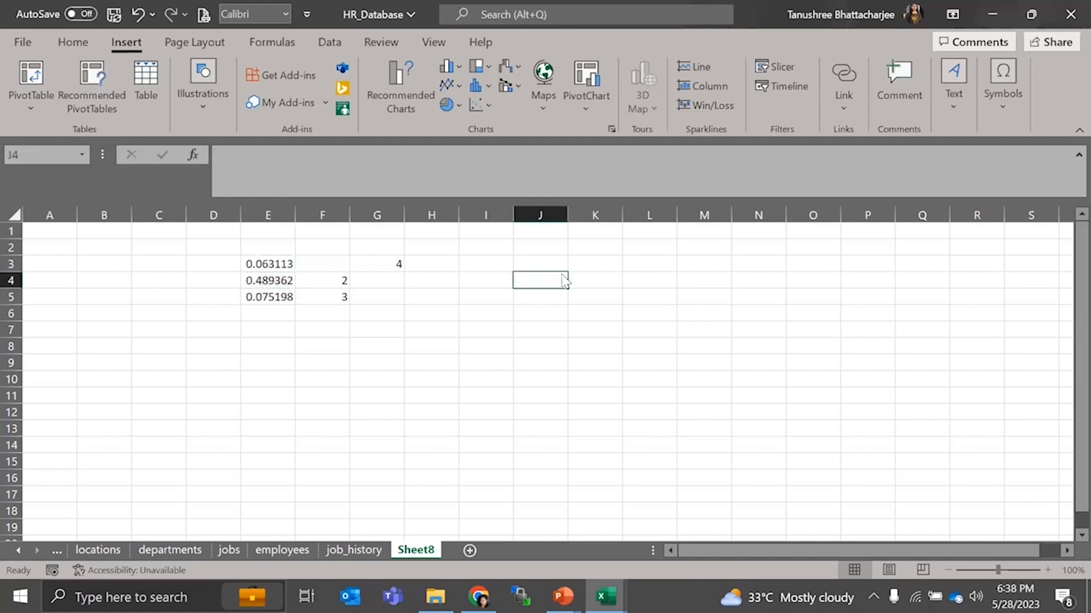
click(561, 294)
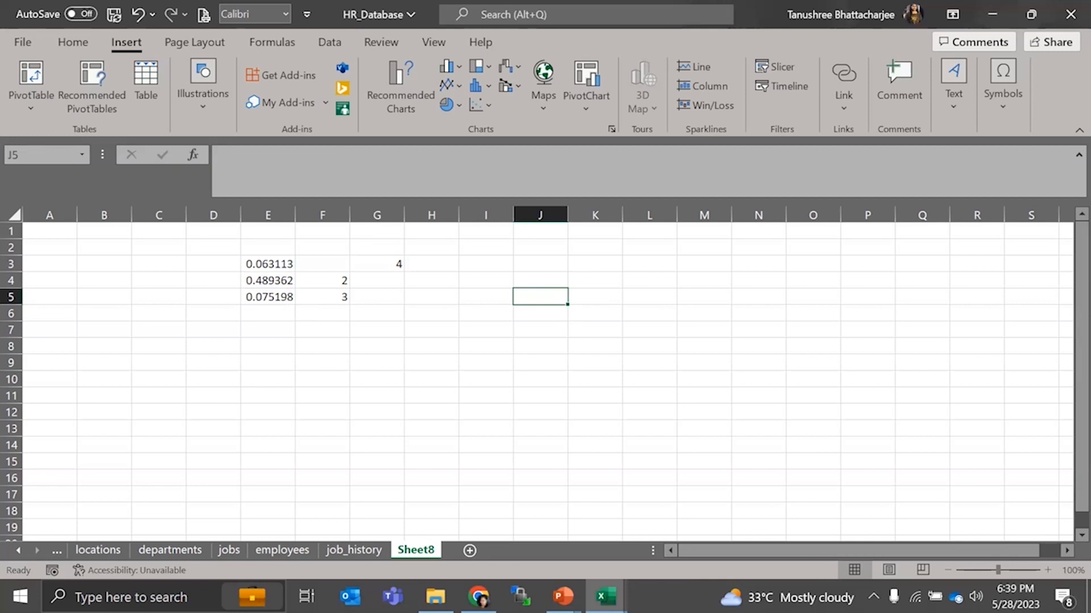
Switch to the RAND-Function-Excel-Template workbook and inspect the full value in C5 and the Example #1 values in C5 to C16
click(606, 596)
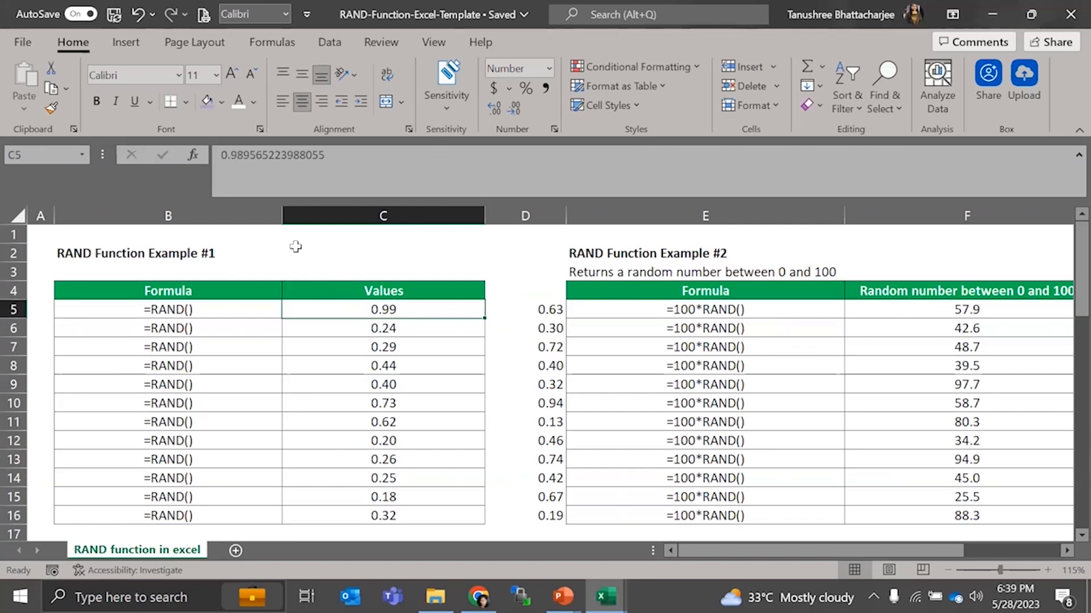
click(221, 154)
drag(221, 154, 330, 155)
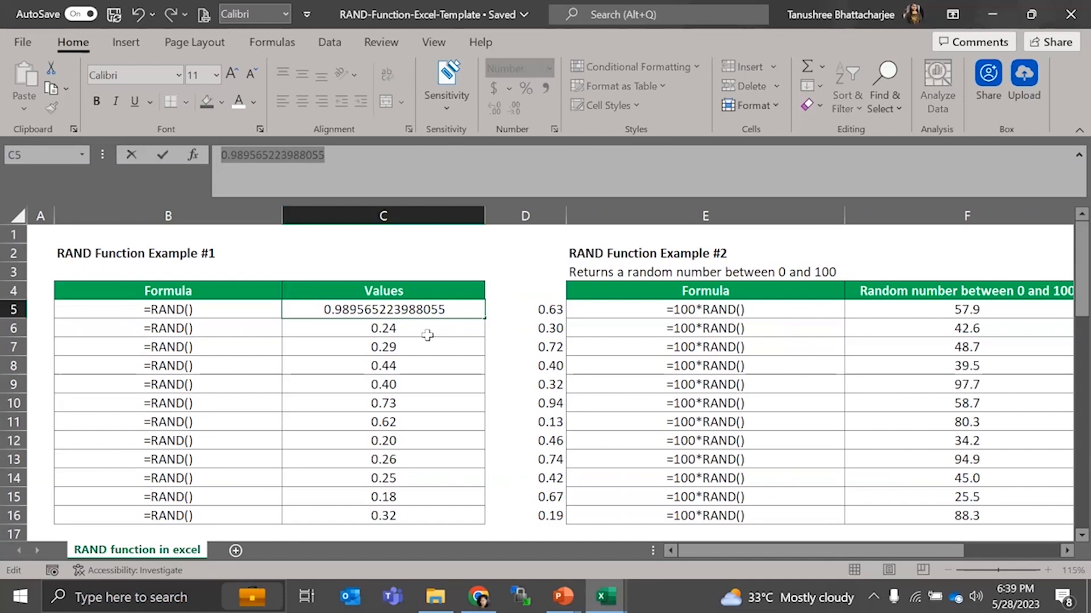
click(428, 311)
drag(419, 307, 409, 513)
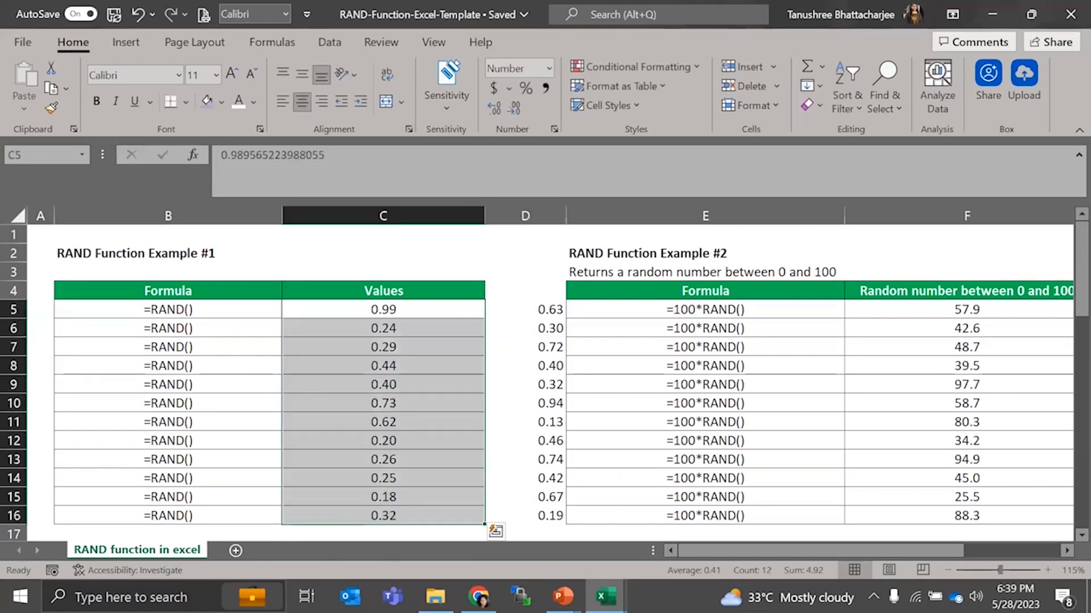
Switch back to the HR_Database workbook and reduce the random numbers in cells E3 to E5 to two decimal places
click(605, 597)
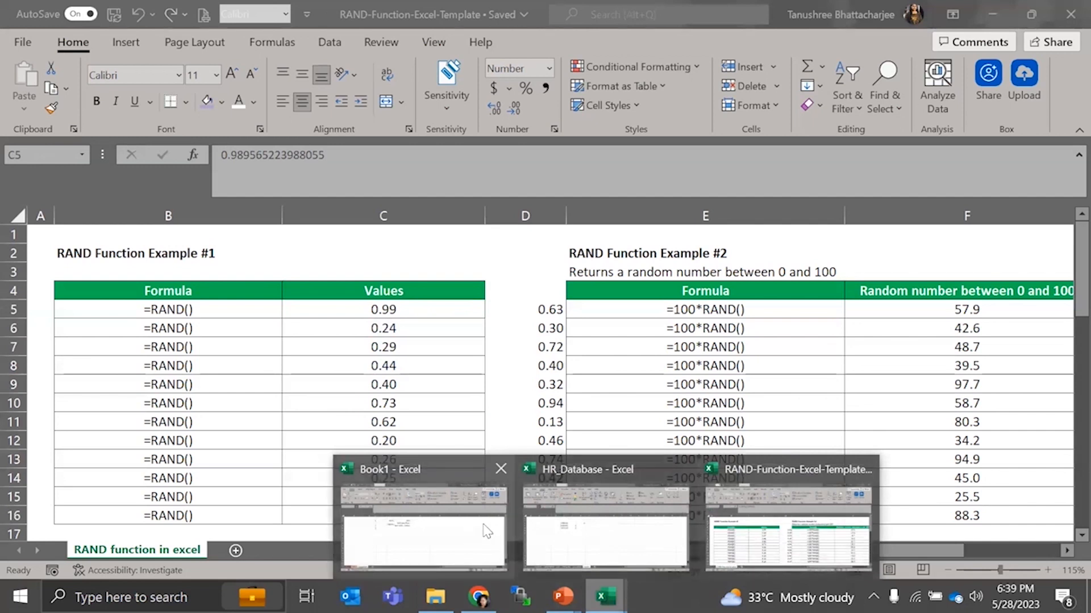
click(523, 511)
drag(261, 264, 263, 297)
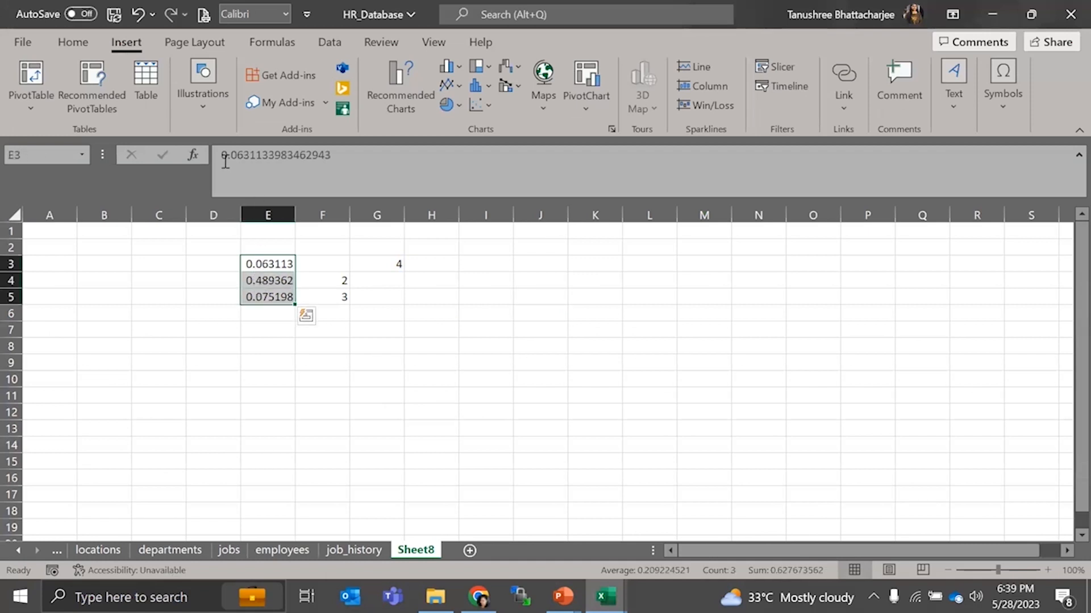
click(74, 42)
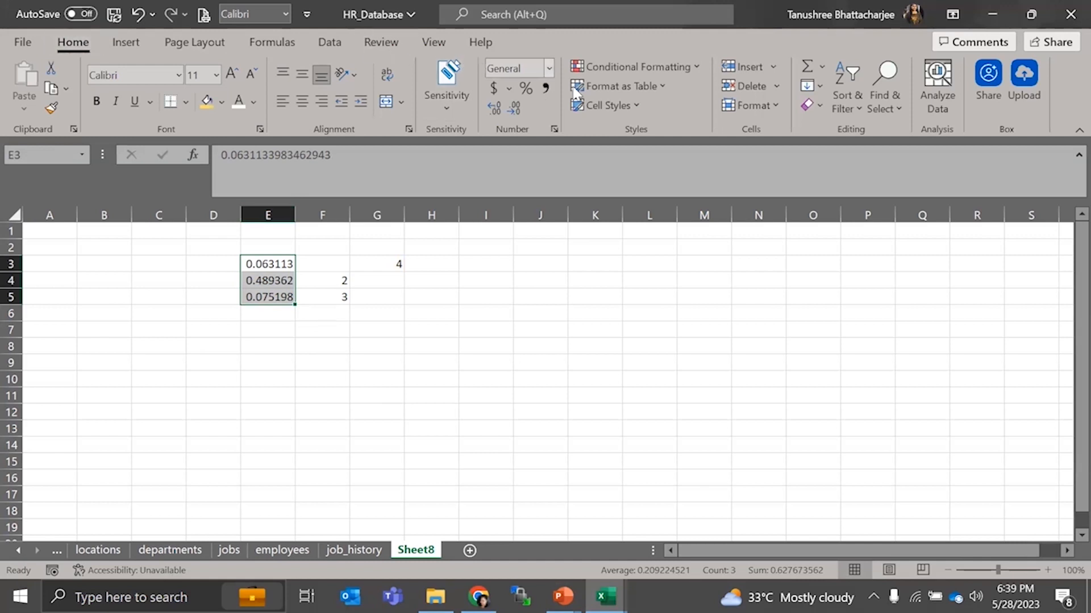
click(515, 109)
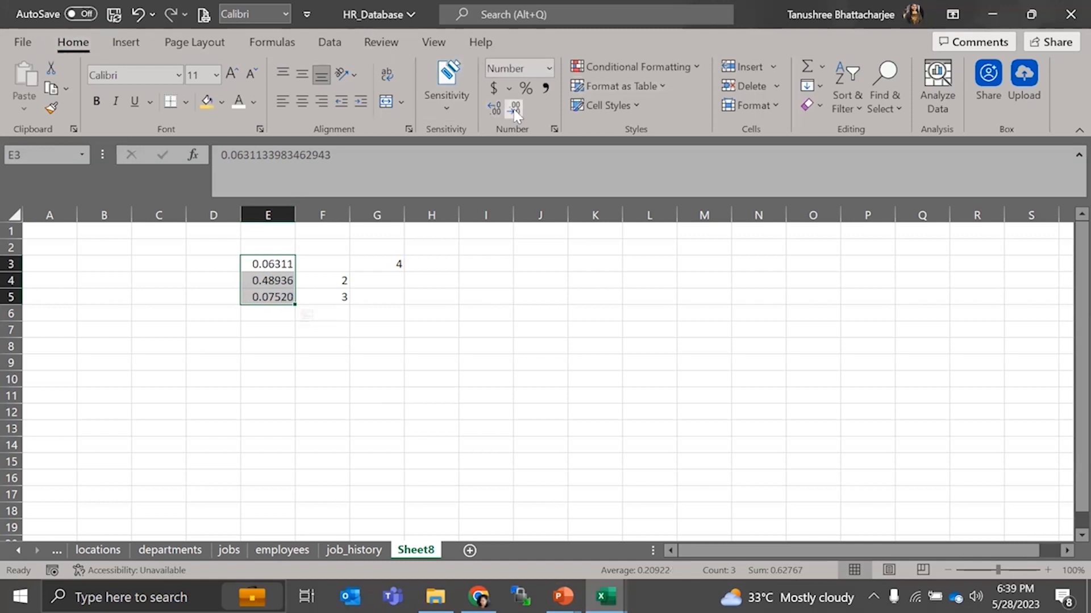
click(515, 109)
click(514, 109)
click(514, 109)
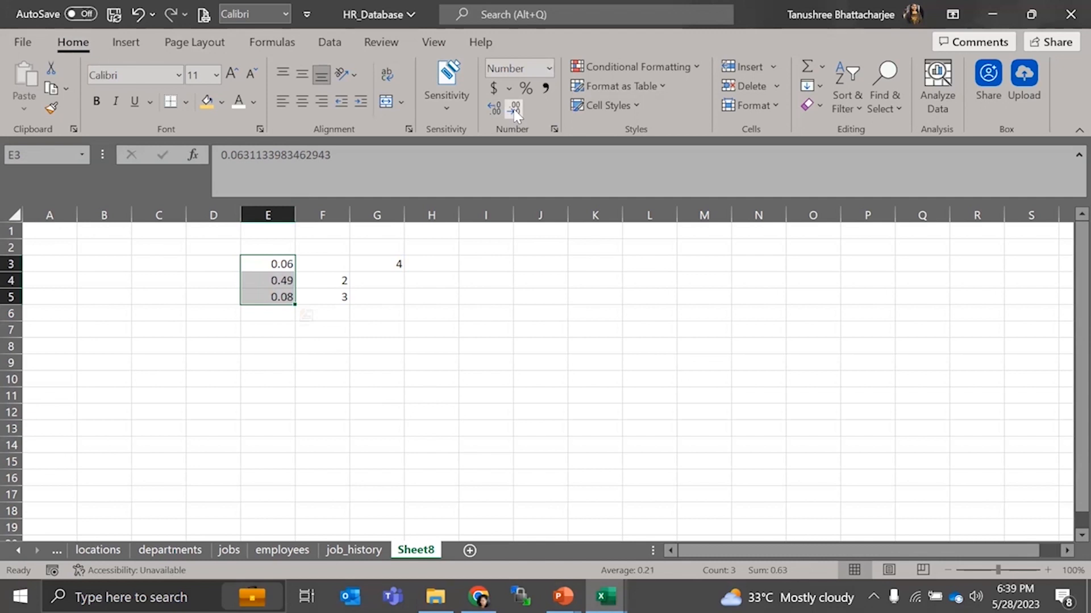
Inspect the full unrounded number stored in cell E3
click(267, 265)
drag(363, 162, 216, 159)
click(270, 344)
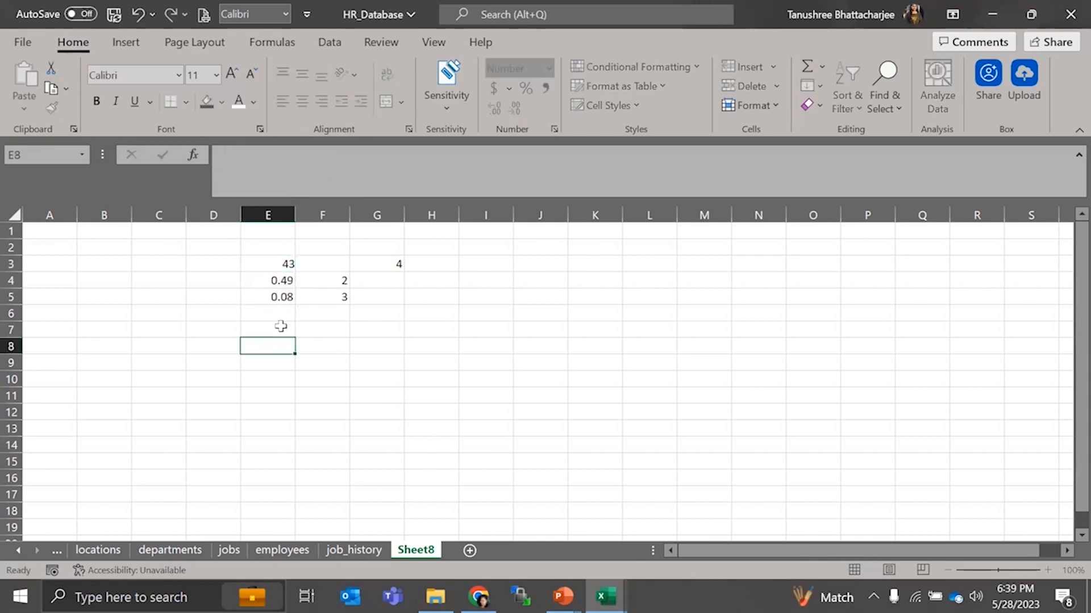
click(273, 262)
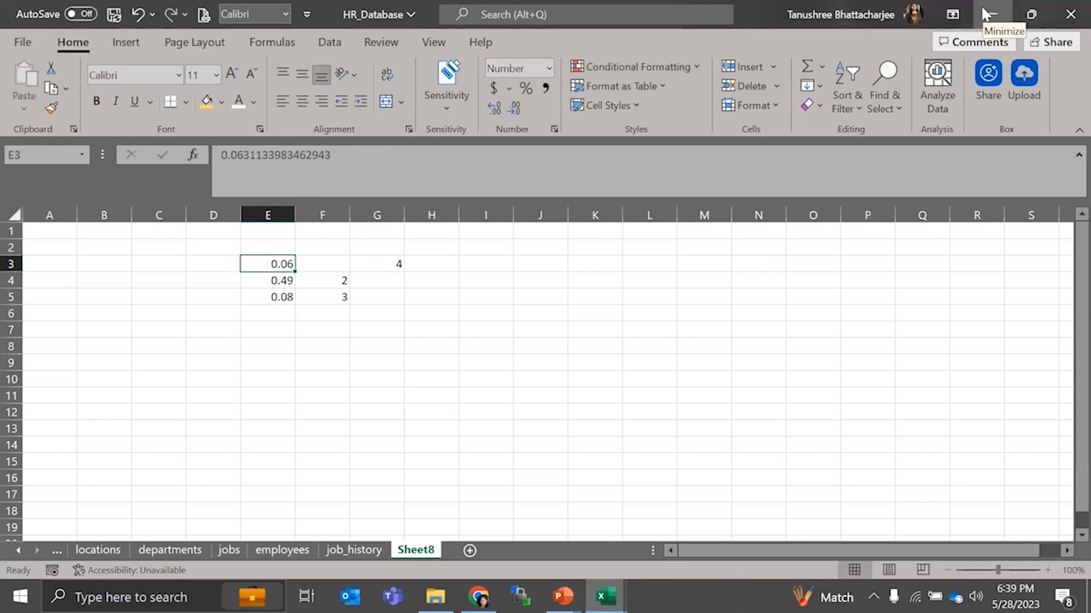
Return to the RAND-Function-Excel-Template workbook and compare the 0 to 100 formula of Example #2 with the 5 to 10 formulas of Examples #3 and #4
click(983, 10)
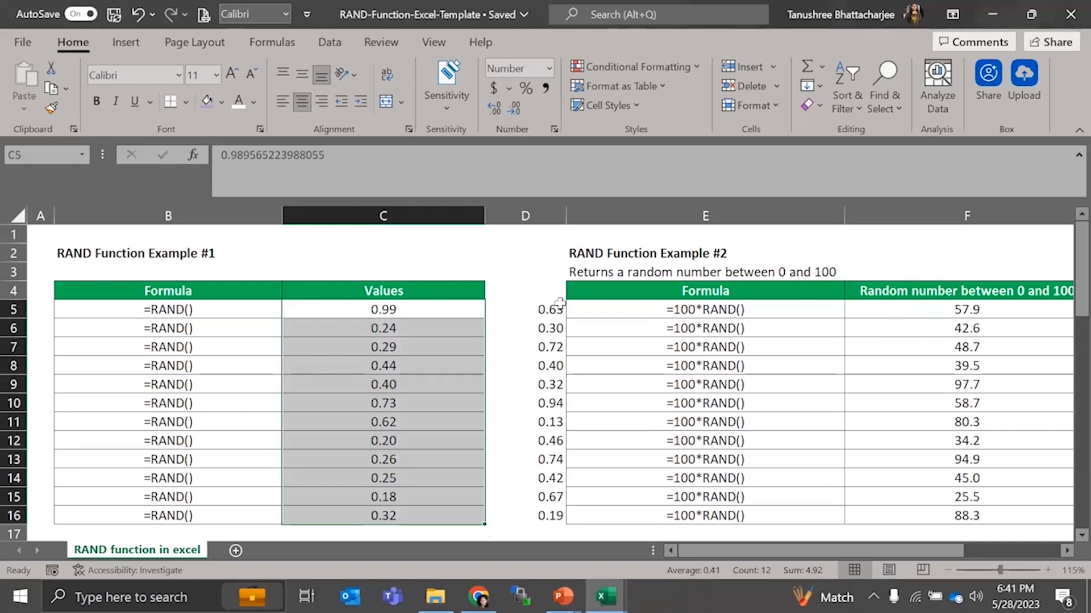
click(984, 313)
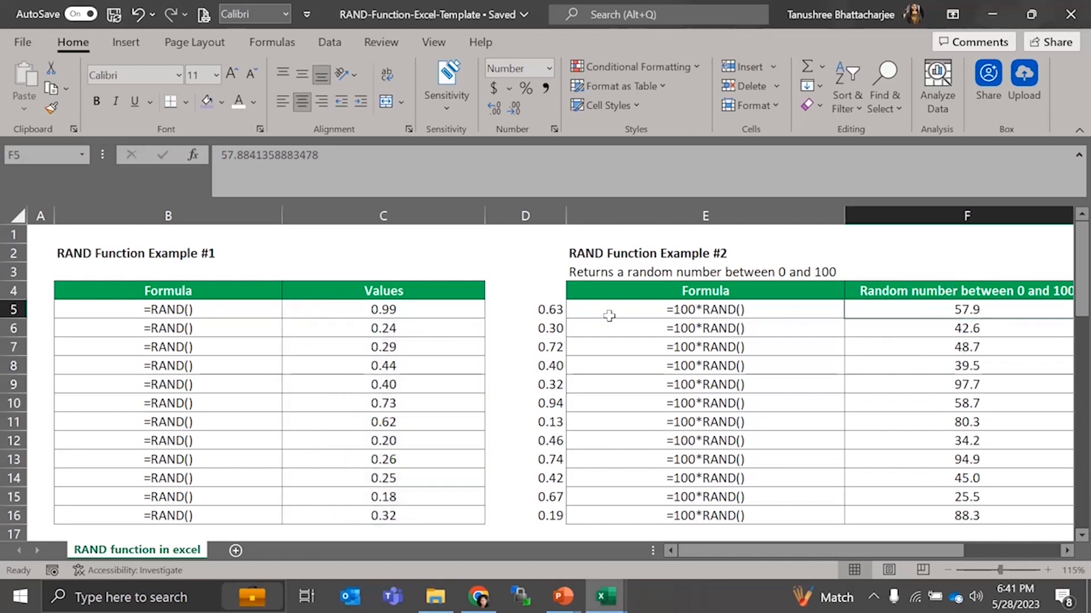
click(637, 310)
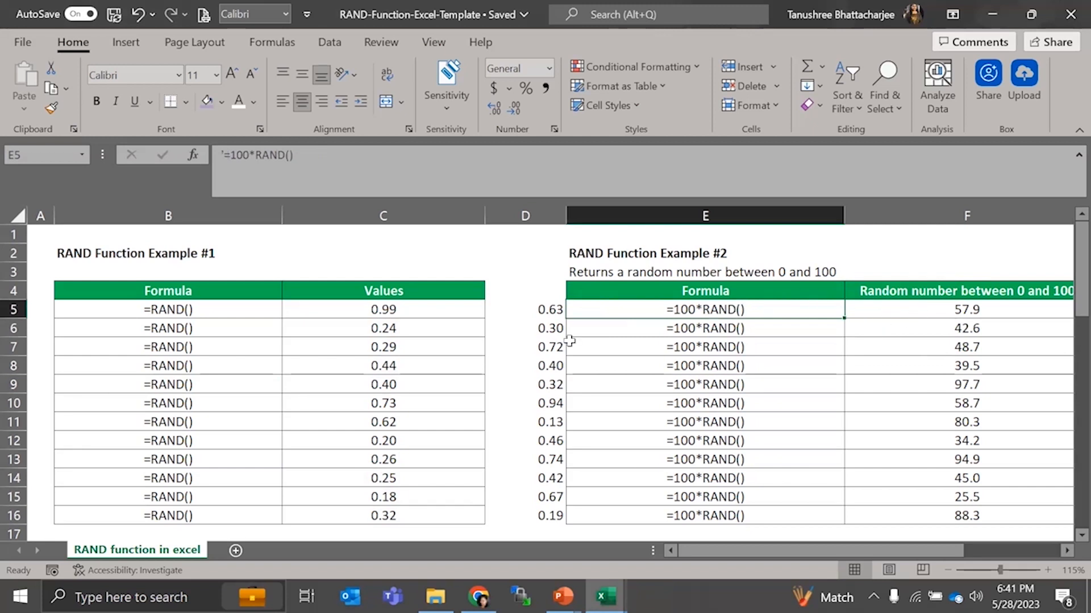
scroll(829, 340, down, 4)
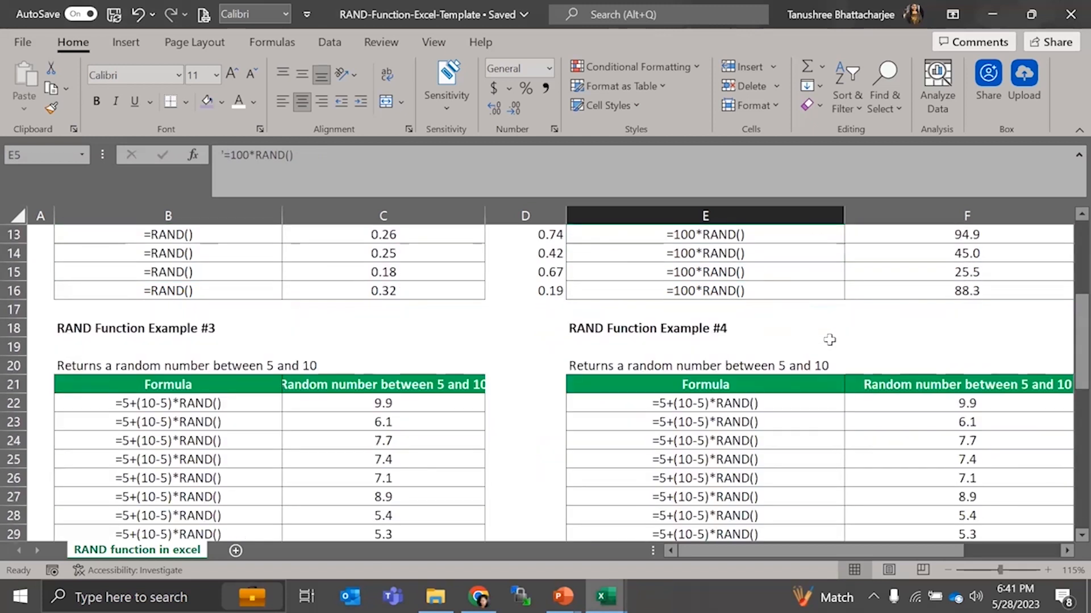
scroll(829, 339, down, 2)
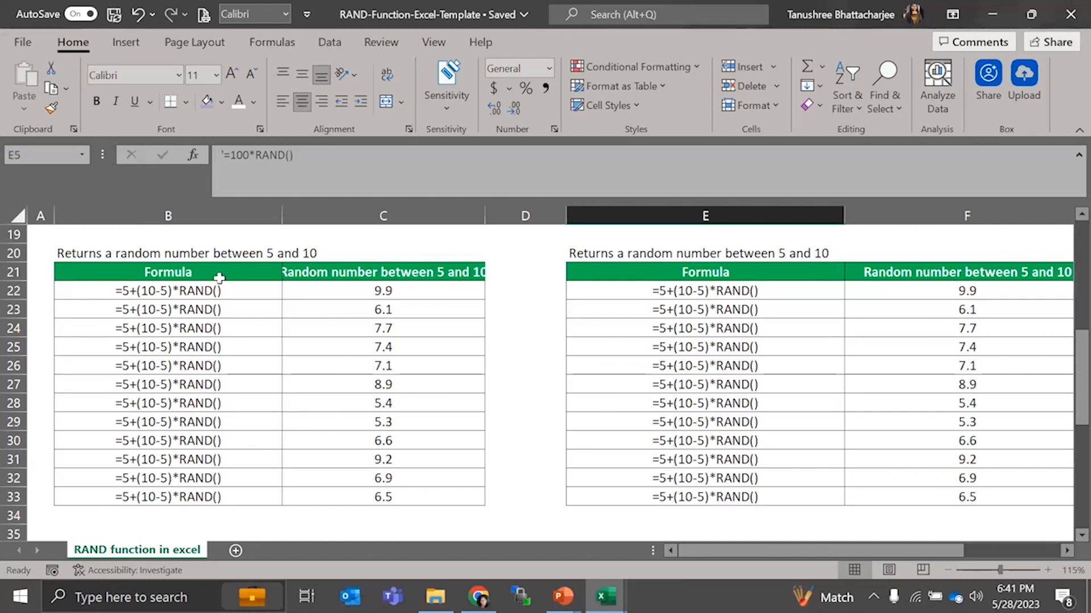
scroll(216, 284, up, 5)
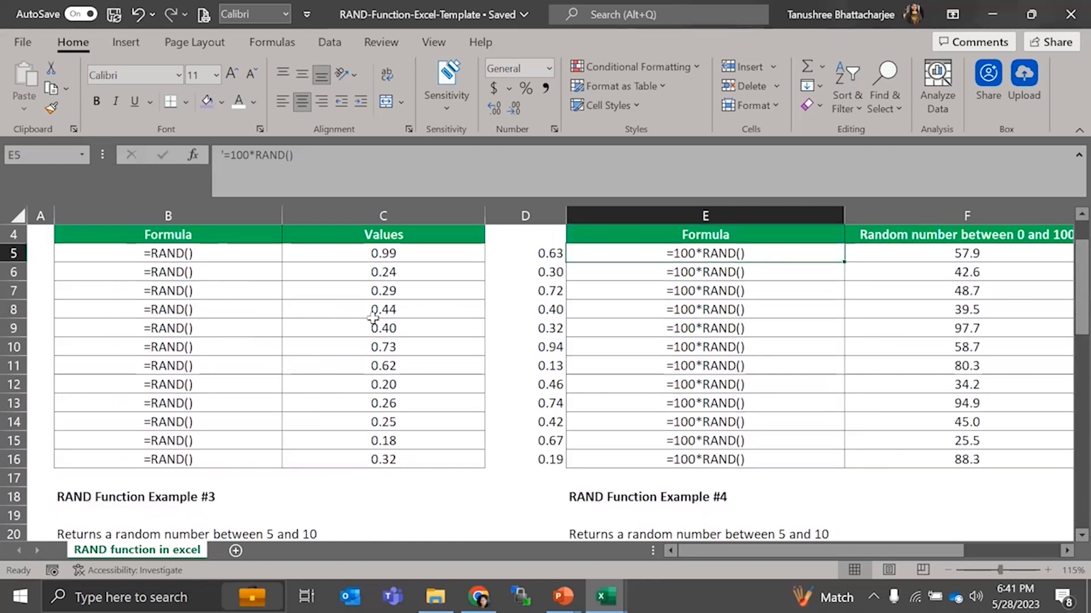
scroll(376, 314, down, 3)
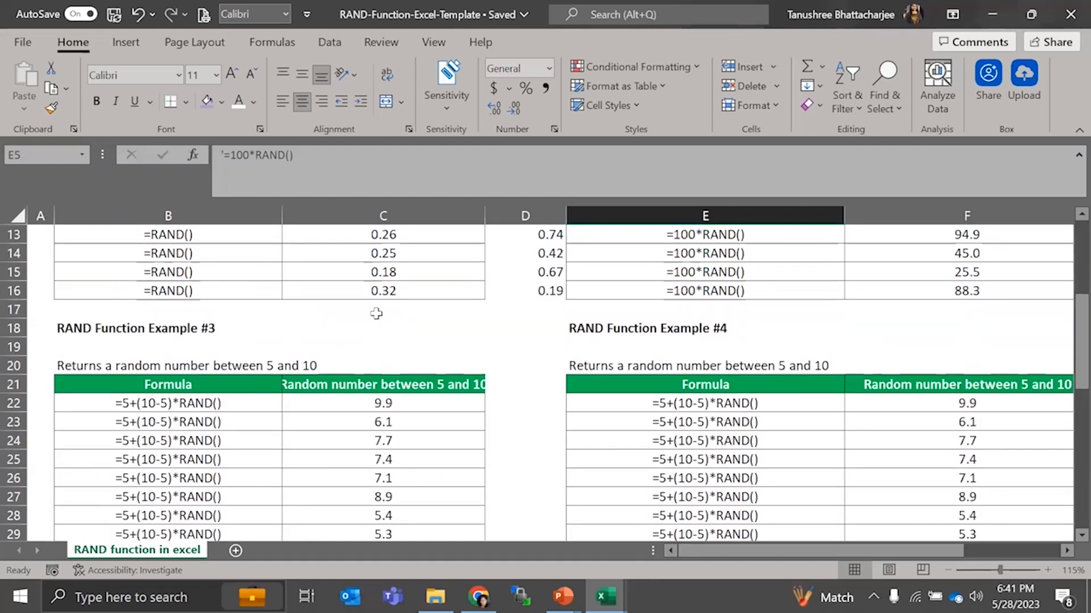
scroll(376, 313, up, 4)
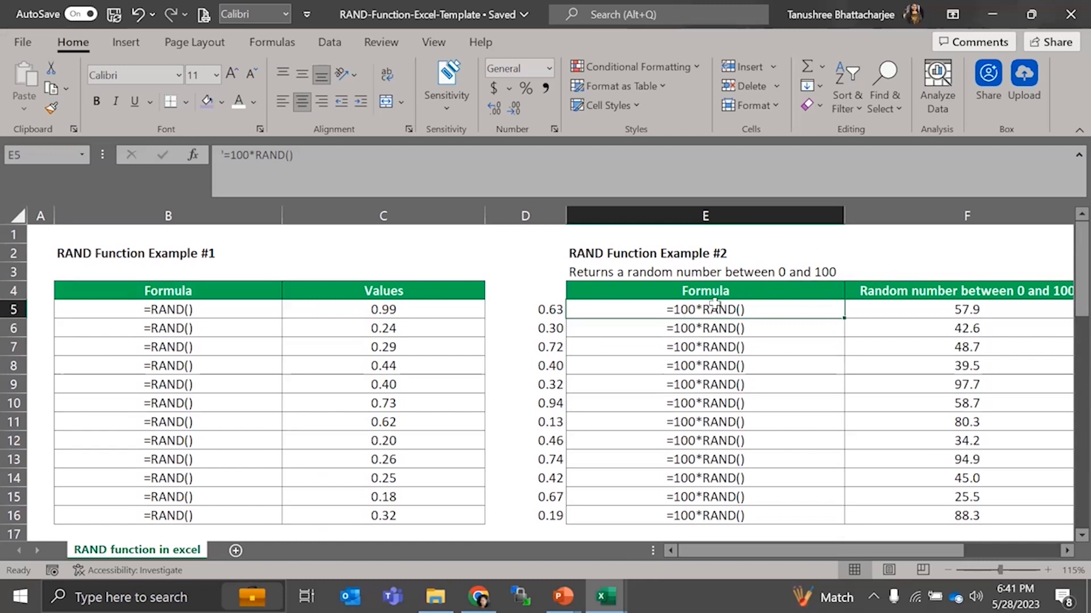
Examine the random time formula of Example #5 in cell C40 and the Example #3 number in cell C31
scroll(692, 324, down, 3)
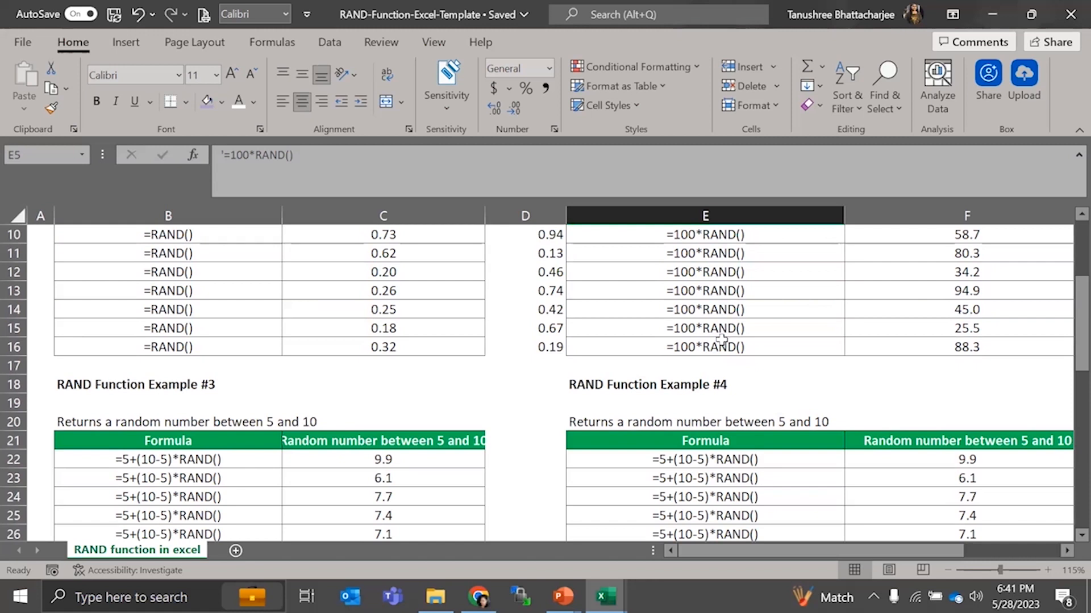
scroll(721, 339, down, 8)
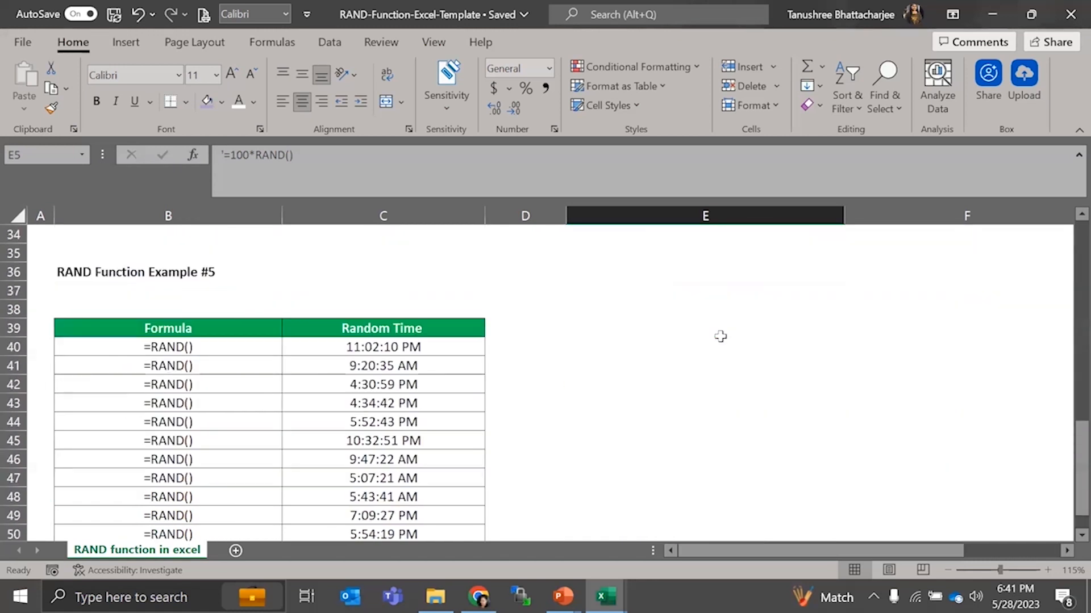
scroll(721, 336, down, 1)
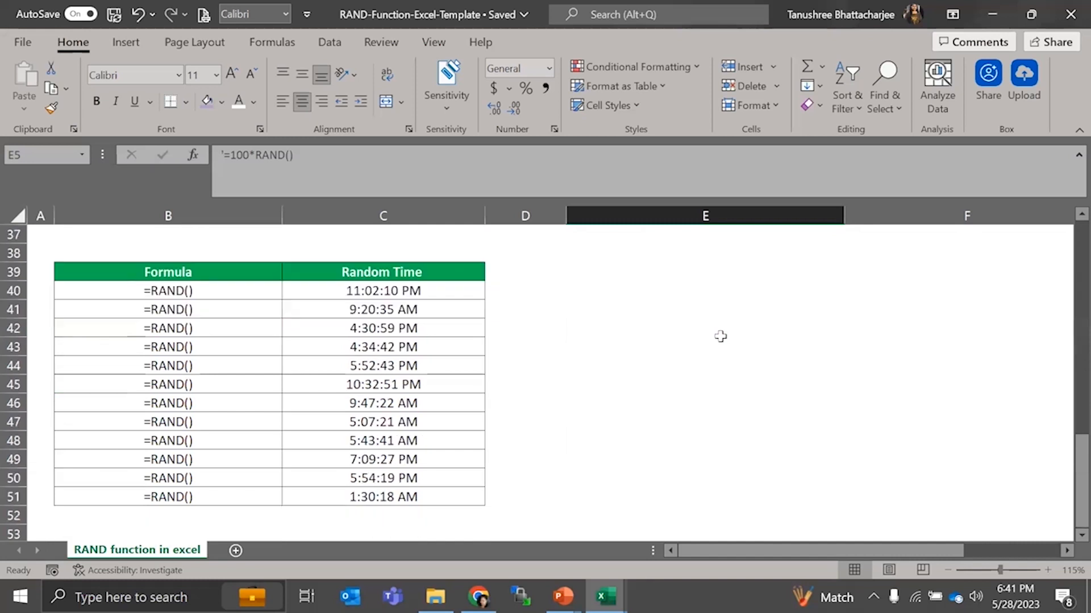
click(359, 288)
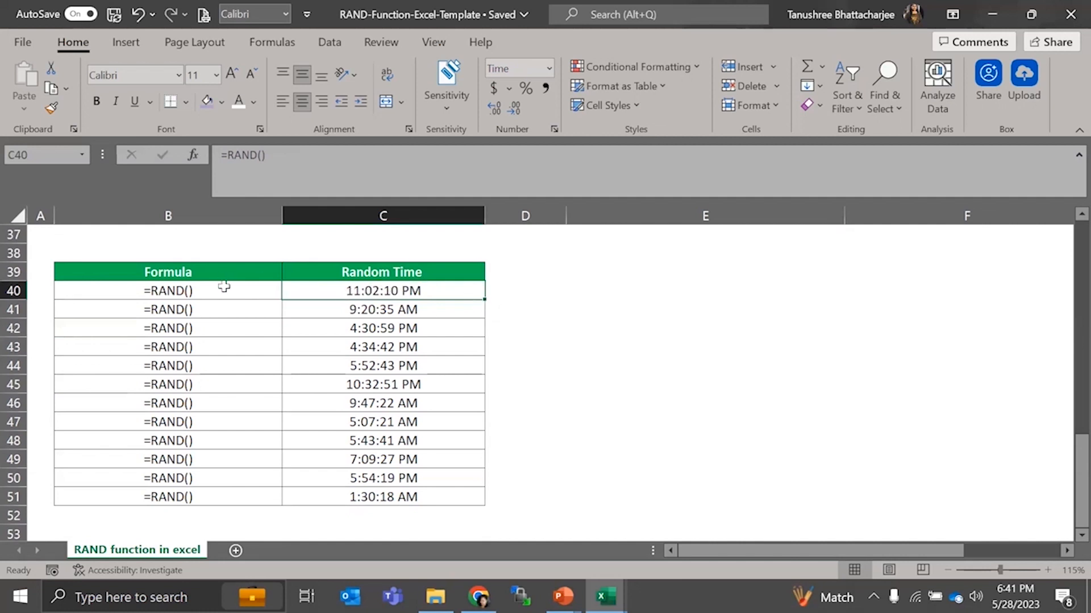
scroll(467, 310, up, 3)
click(431, 294)
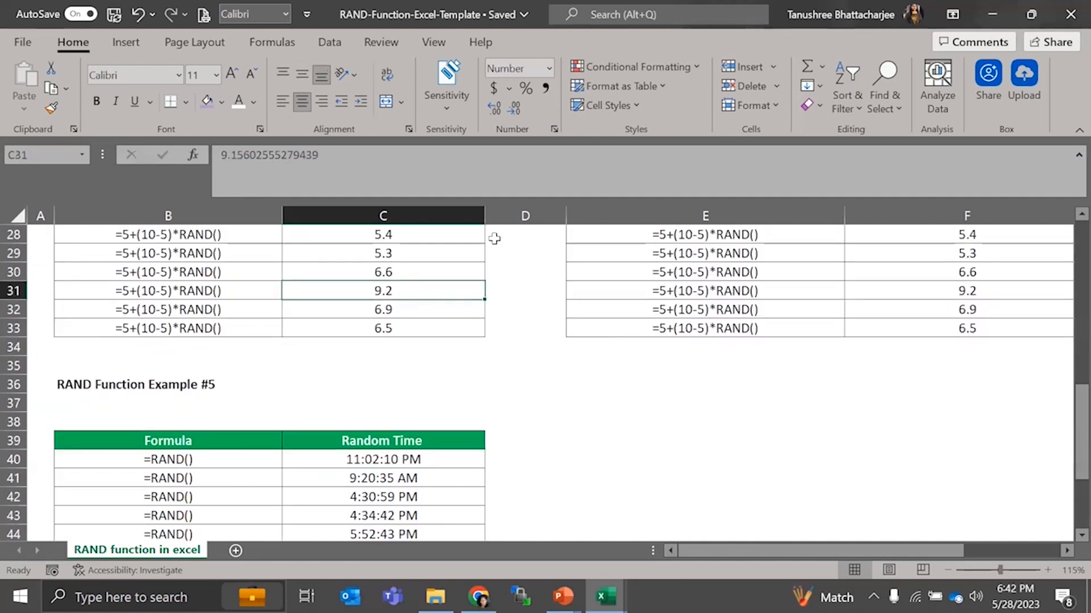
Check the Example #4 number stored in cell F31 and the Example #5 time formula in cell C40
click(938, 289)
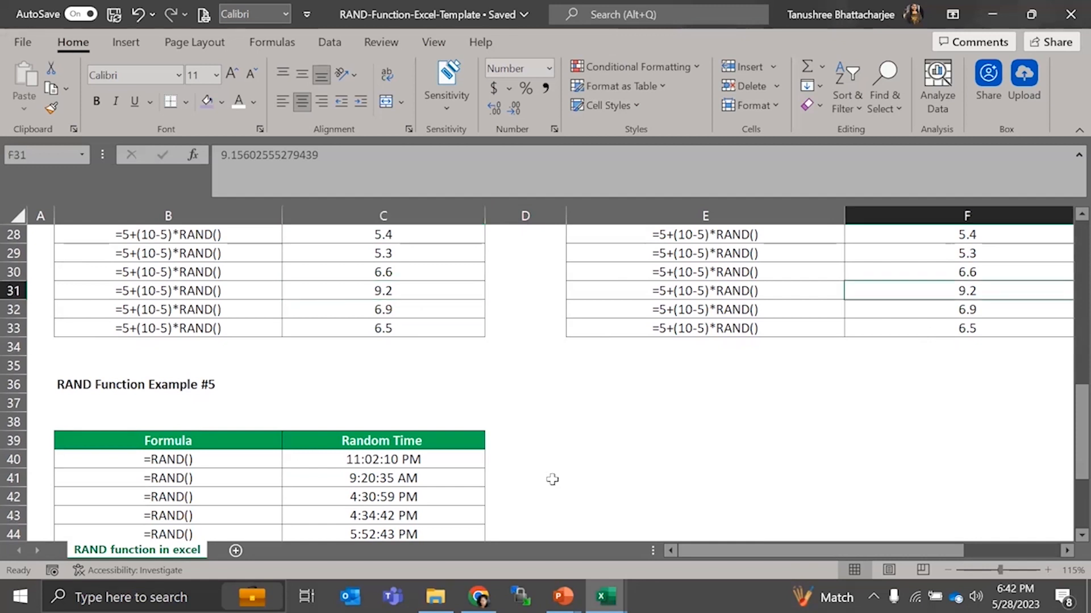
scroll(489, 403, down, 3)
click(423, 295)
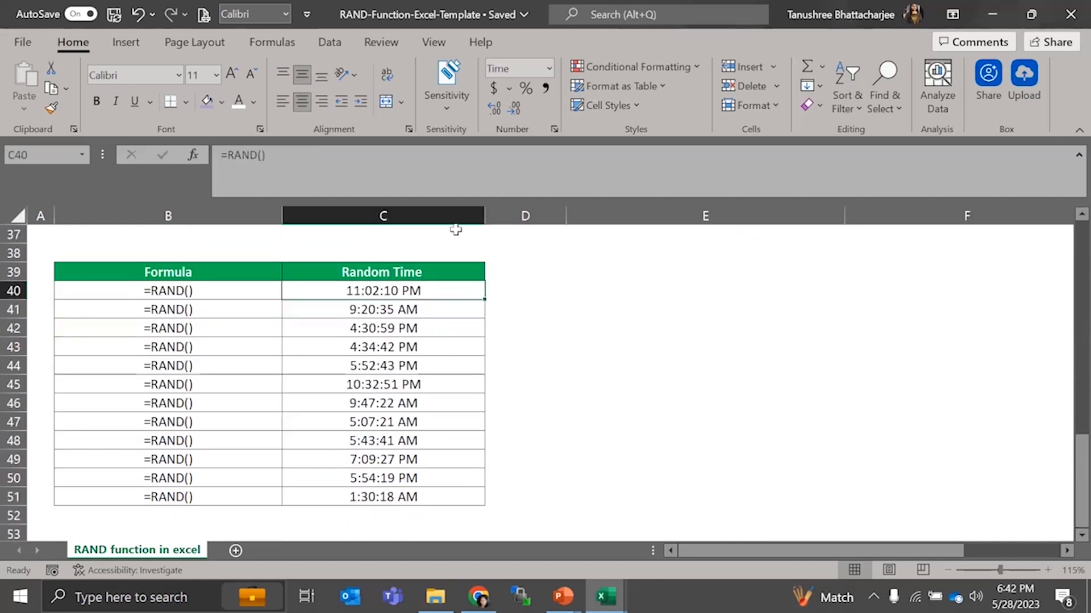
Recalculate the Example #5 random times twice by editing and committing the empty cell D42
click(515, 317)
double_click(515, 319)
key(Return)
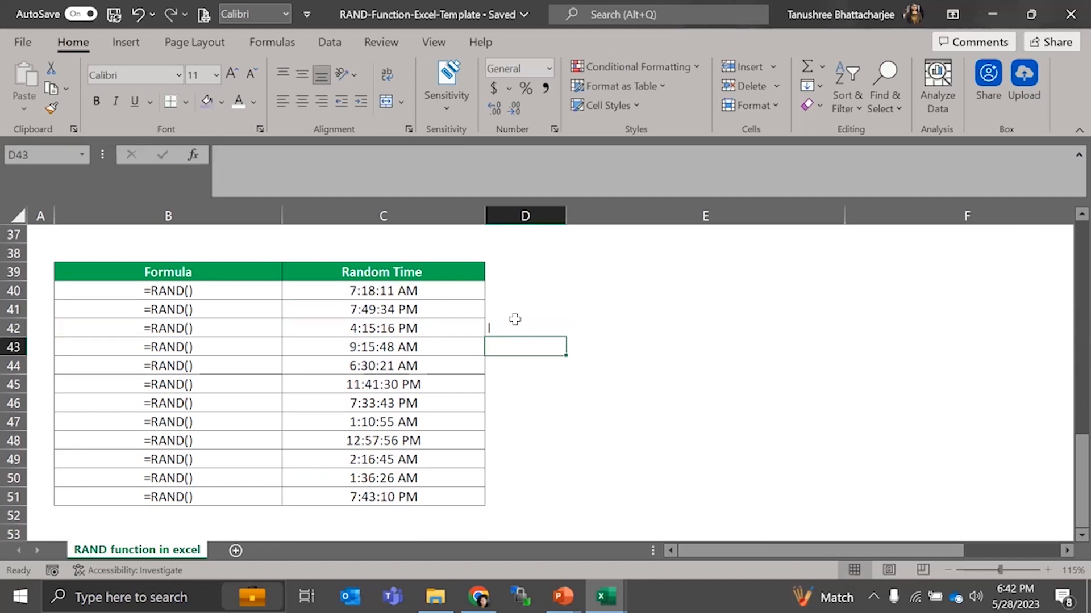
click(381, 286)
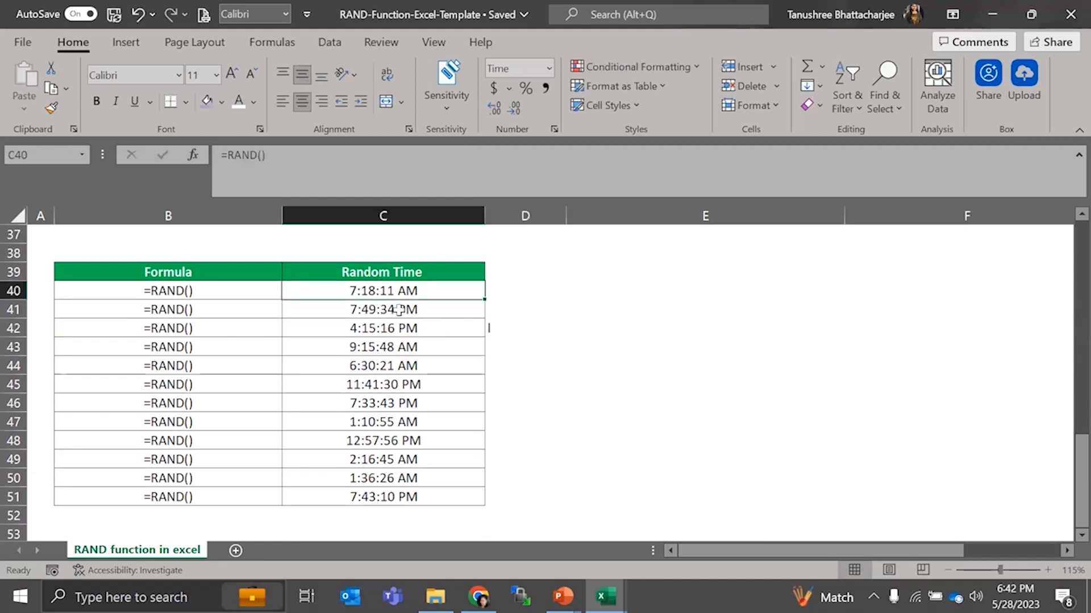
click(522, 325)
key(ctrl+Return)
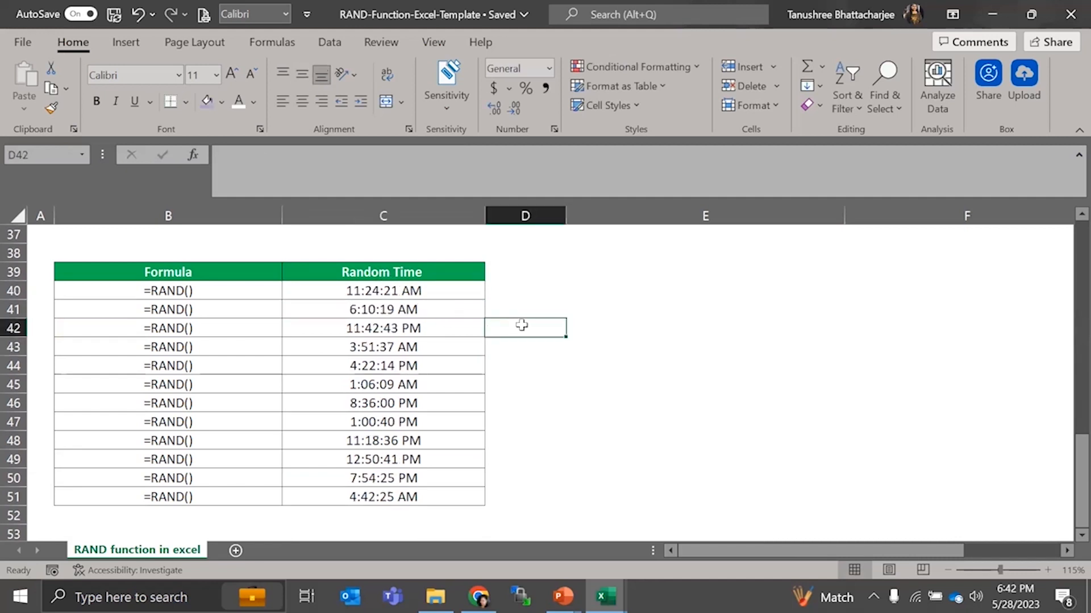
Review the available number formats for the random time in cell C40 without changing it
click(447, 288)
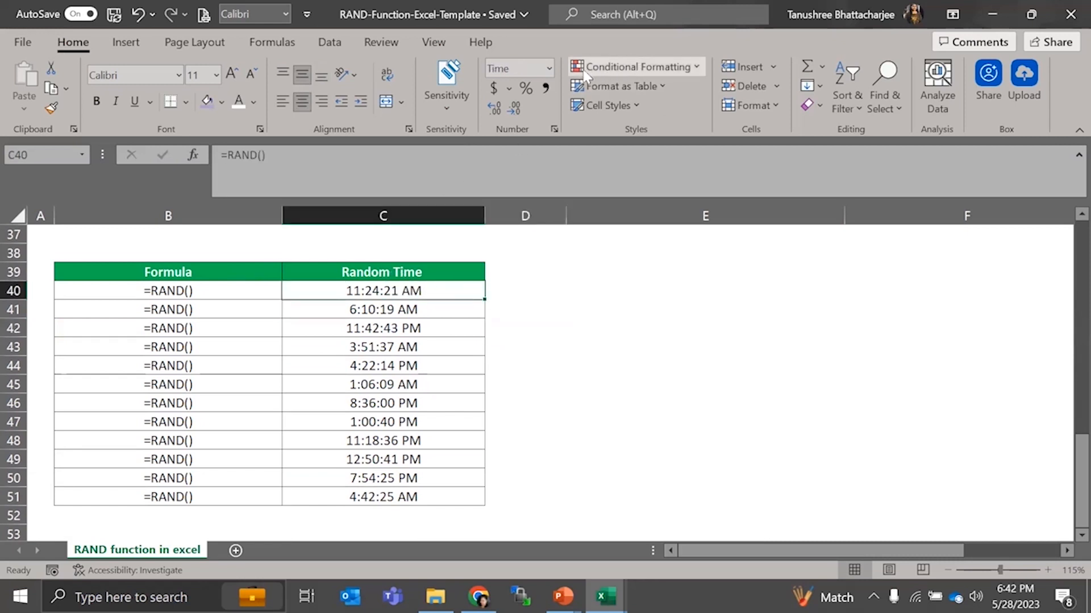
click(549, 69)
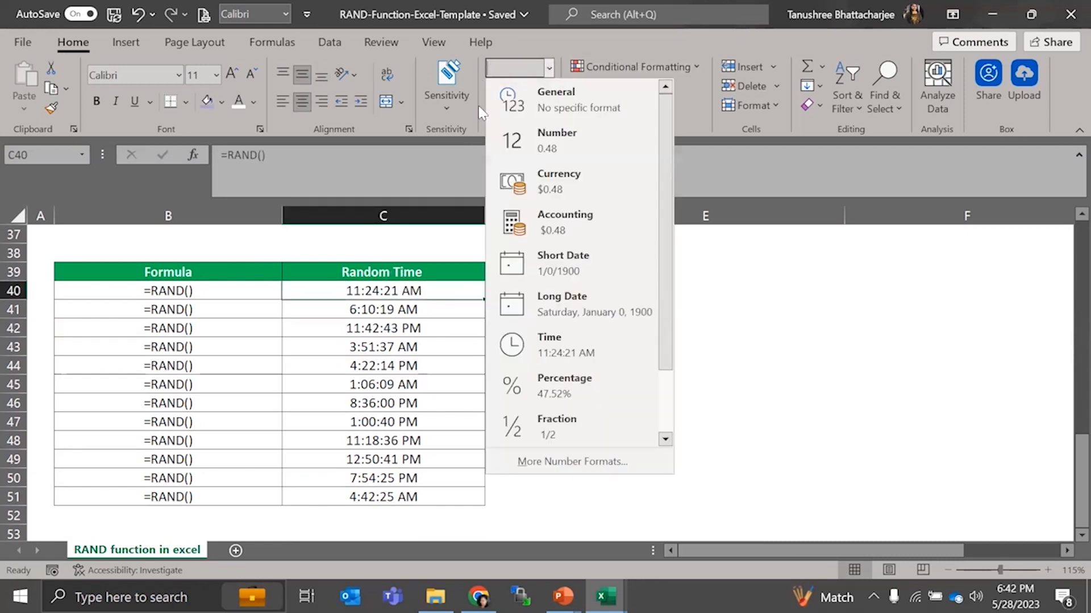
click(819, 318)
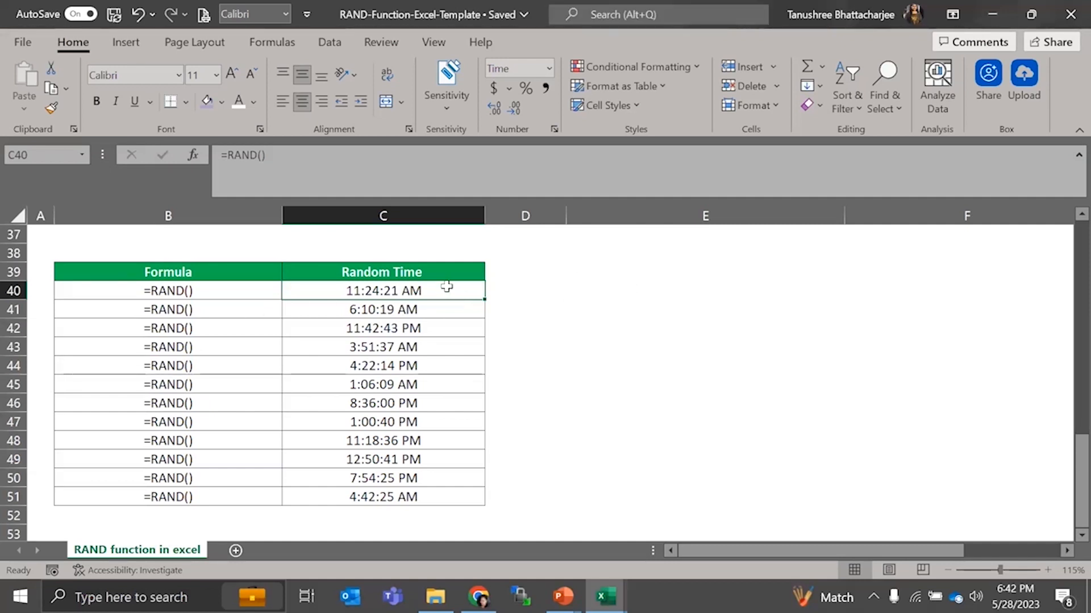
Close the RAND-Function-Excel-Template workbook, switch to the PowerPoint slide show, and advance from the RAND slide to the RANDBETWEEN slide
click(1067, 7)
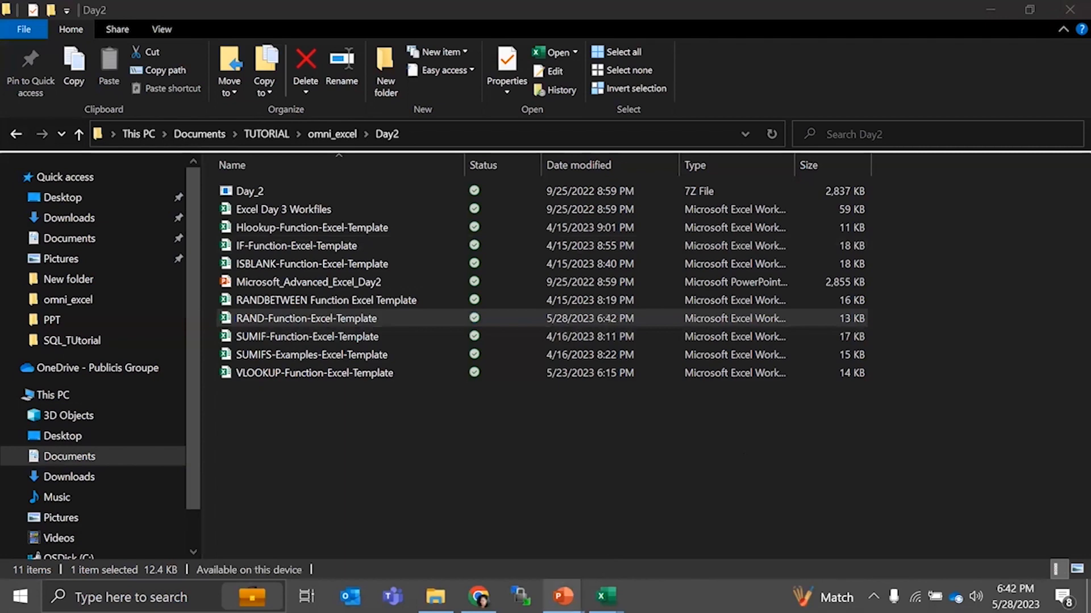
mouse_move(562, 596)
click(648, 522)
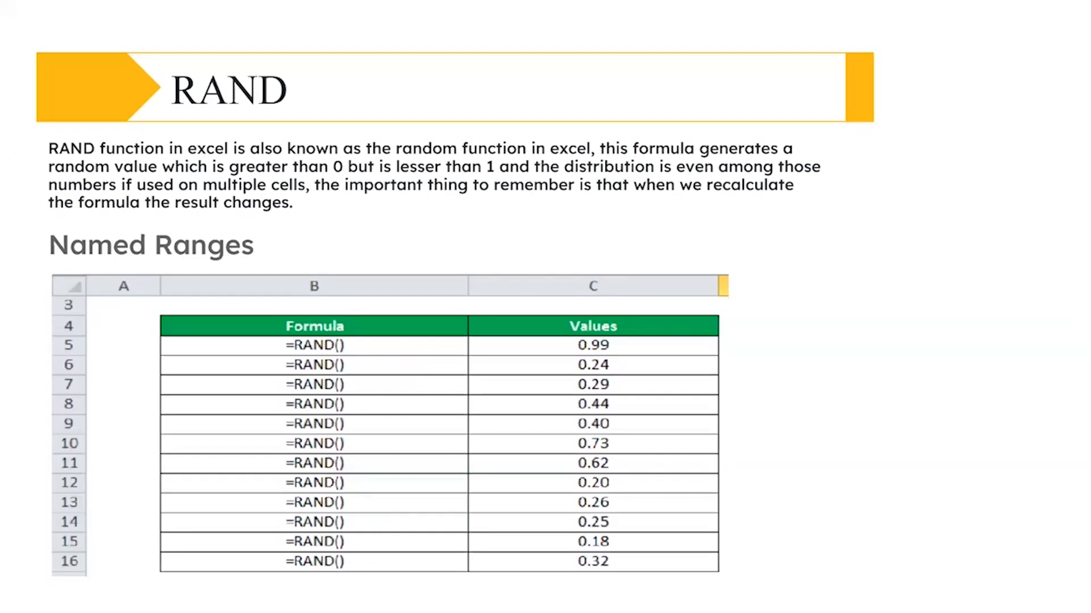
key(Right)
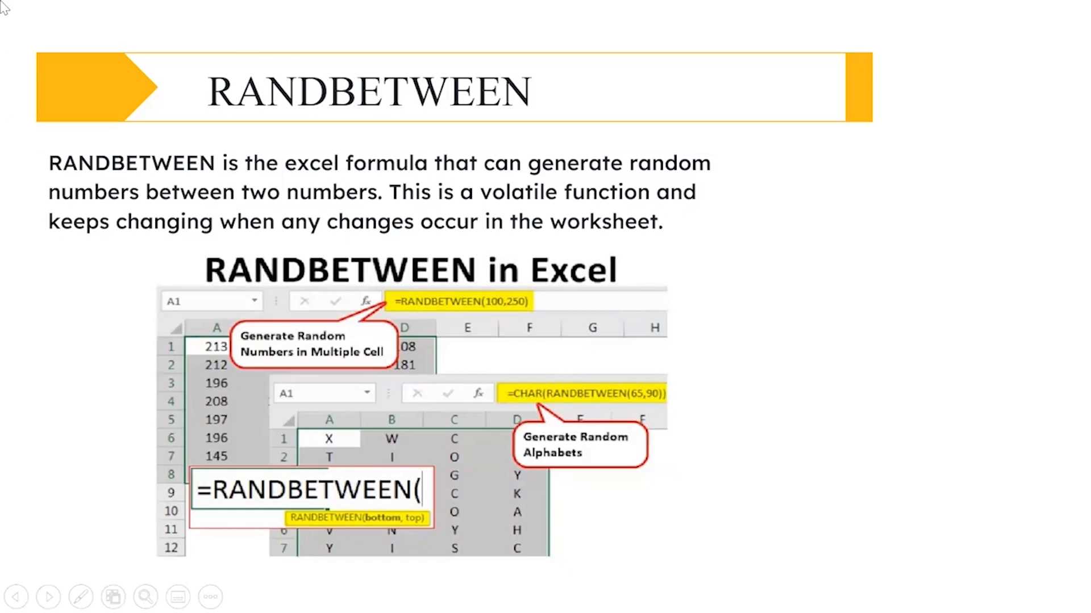
Switch back to Excel and close the HR_Database workbook without saving its changes
key(alt+Tab)
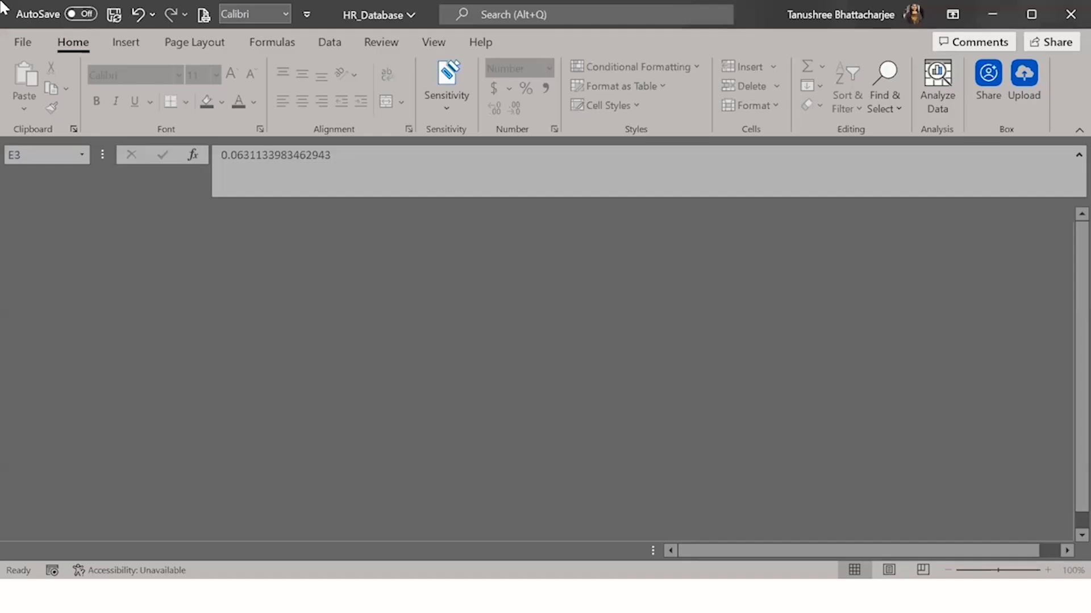
click(1068, 9)
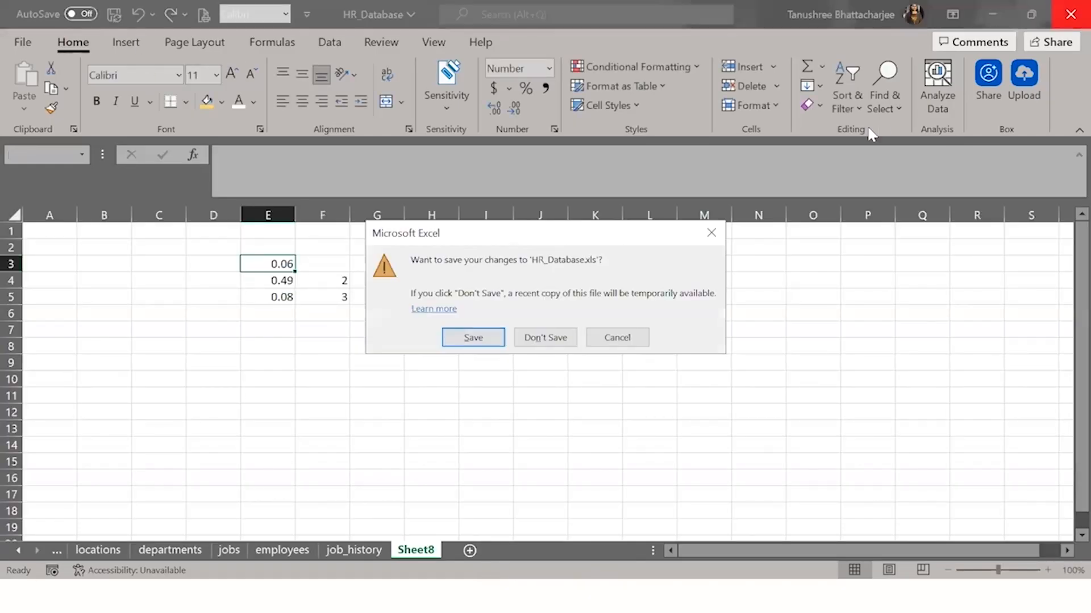
click(539, 338)
Switch to the Day2 folder, open the RANDBETWEEN Function Excel Template workbook, and go to the RANDBETWEEN Example 1 sheet
key(alt+Tab)
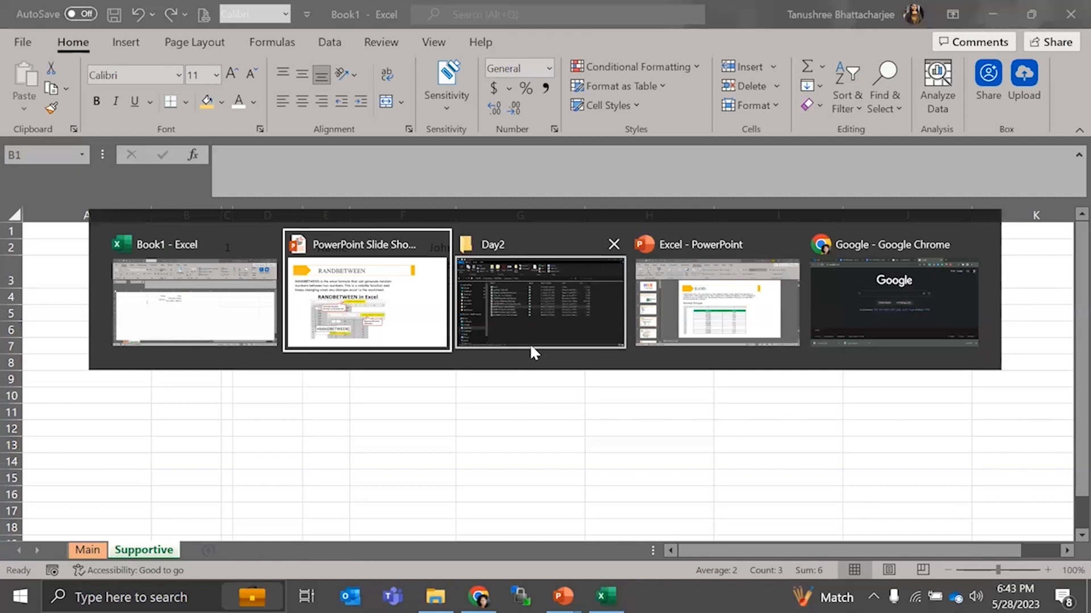
key(alt+Tab)
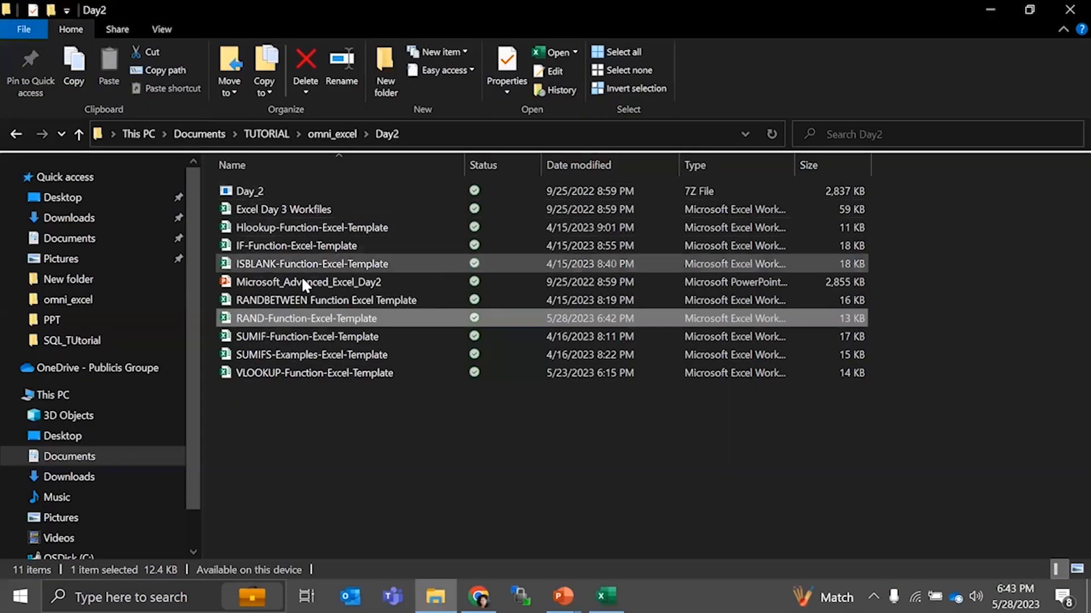
click(299, 302)
key(alt+Tab)
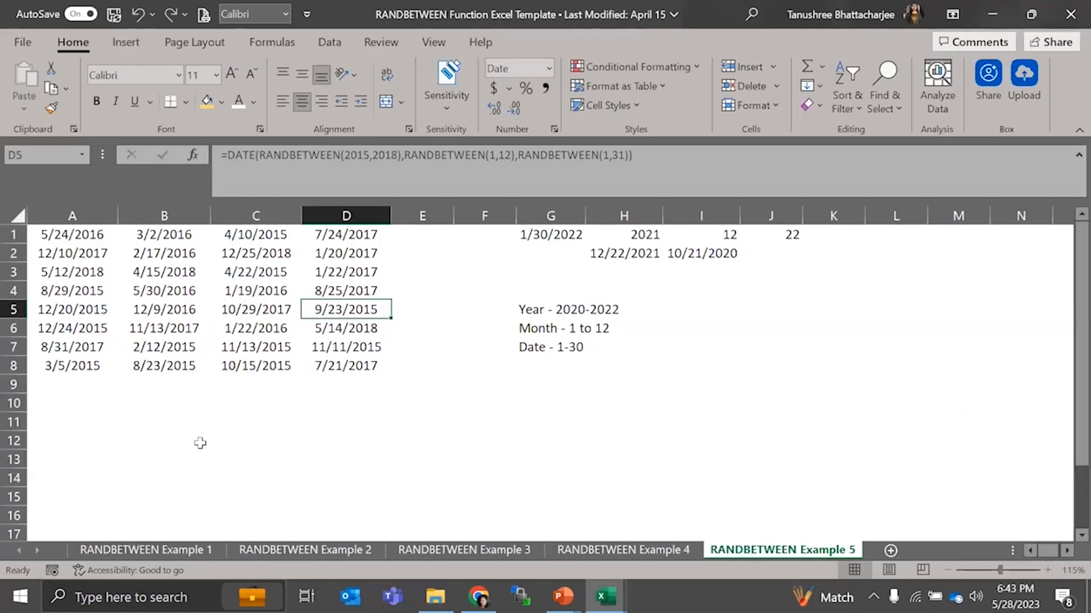
click(146, 550)
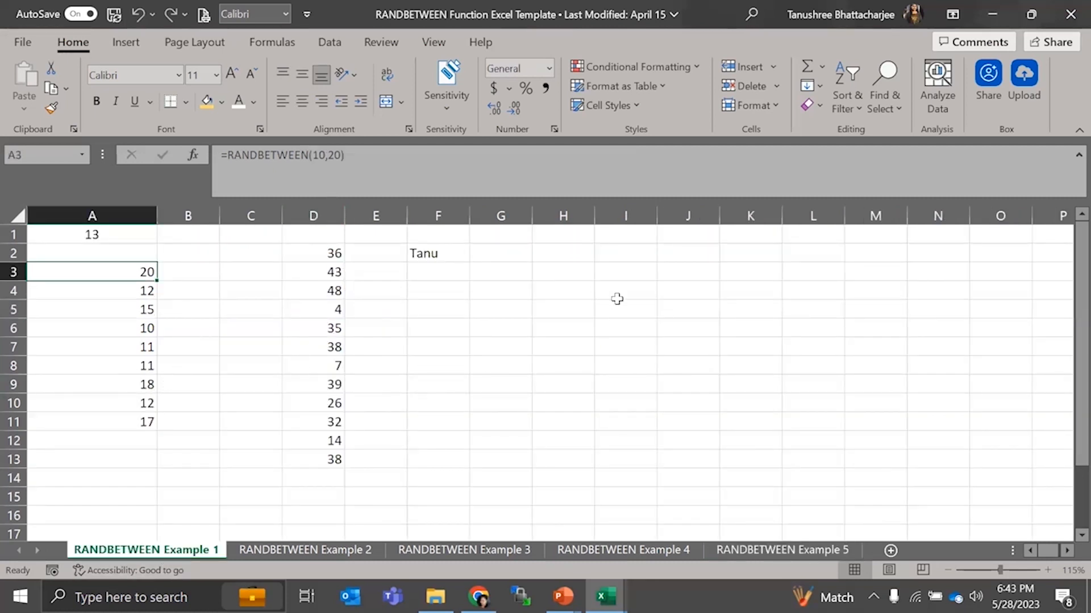
Start a RANDBETWEEN formula in cell H2 by choosing the function from the suggestions for =rand
click(623, 237)
click(579, 257)
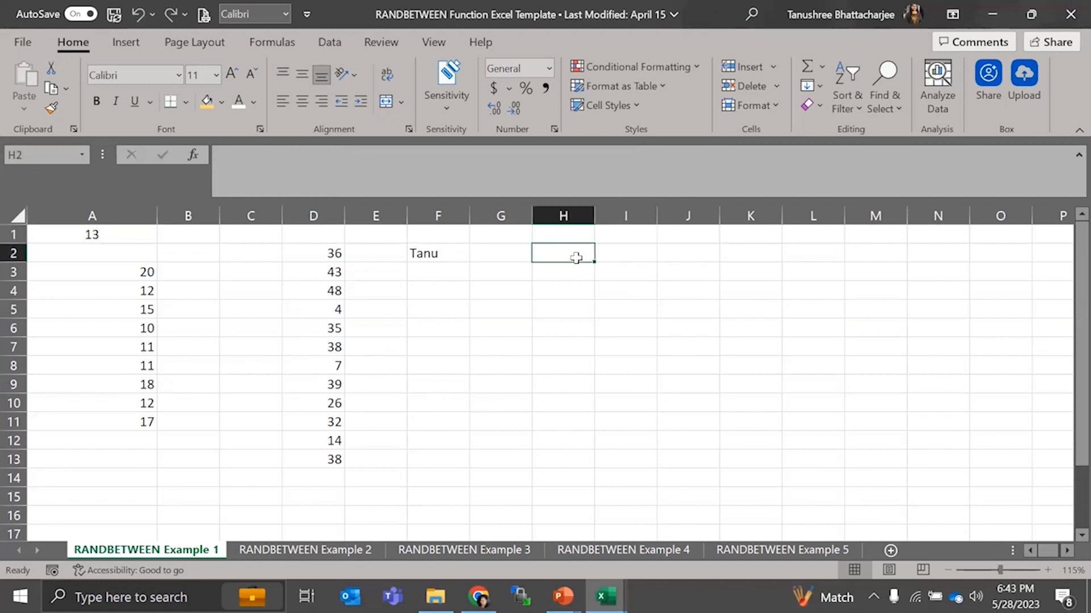
text(=rand)
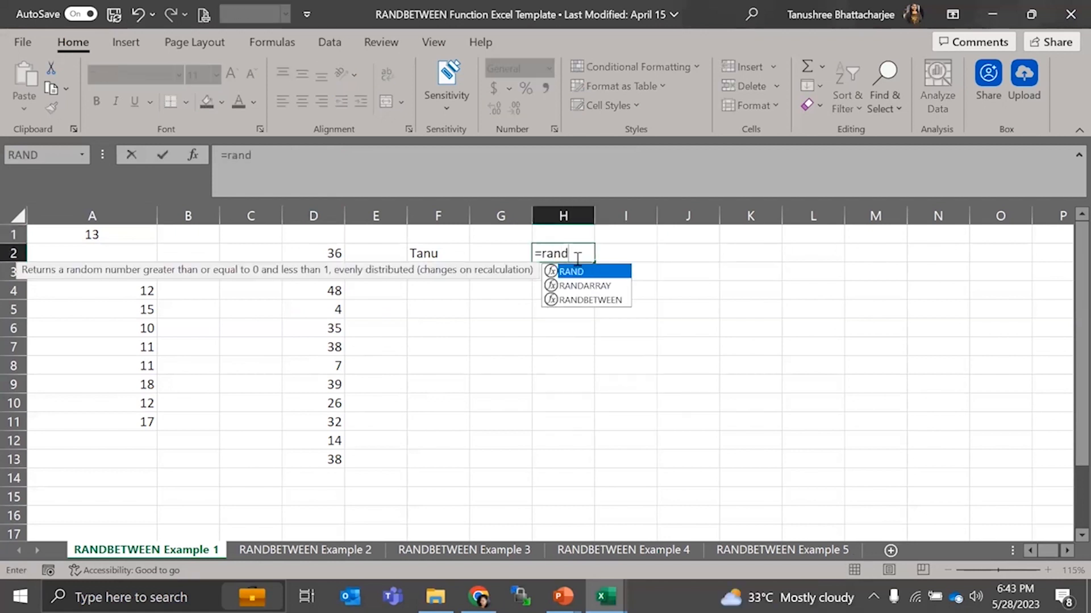
key(Down)
key(Down)
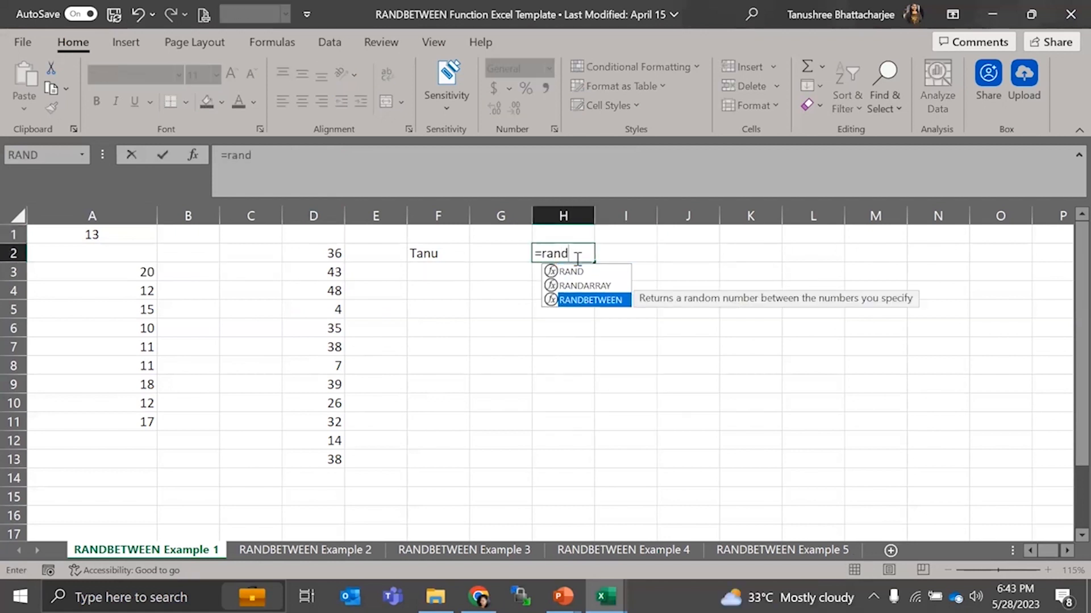
key(BackSpace)
key(BackSpace)
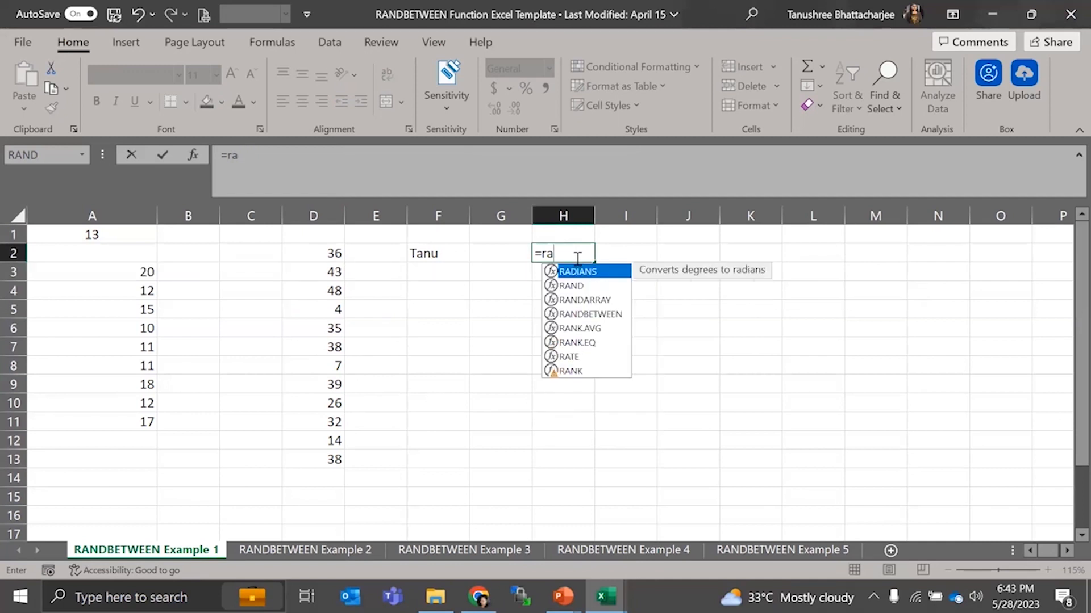
text(nd)
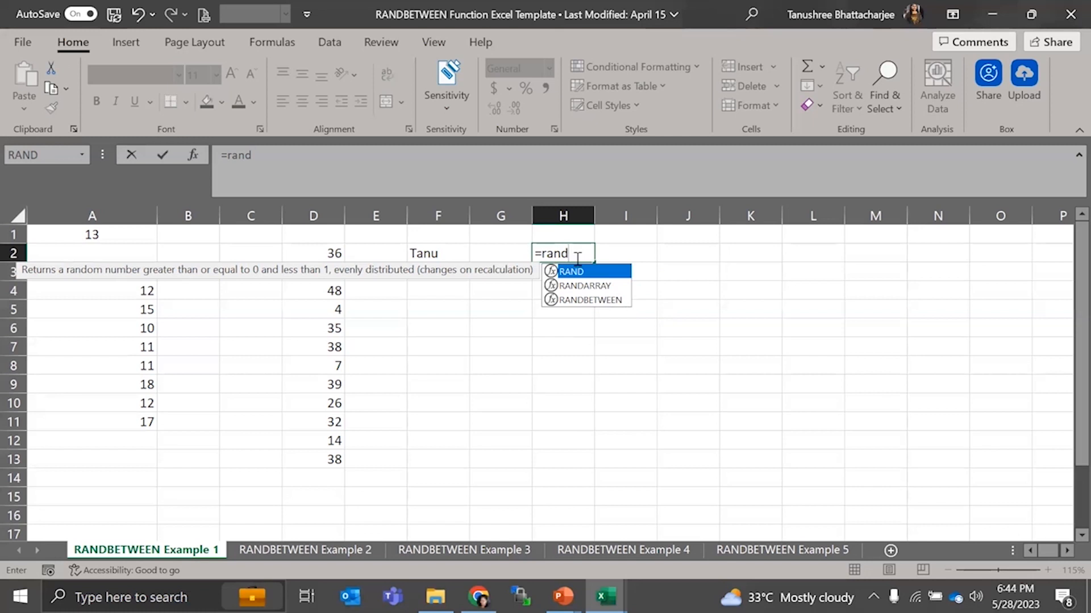
key(Down)
key(Down)
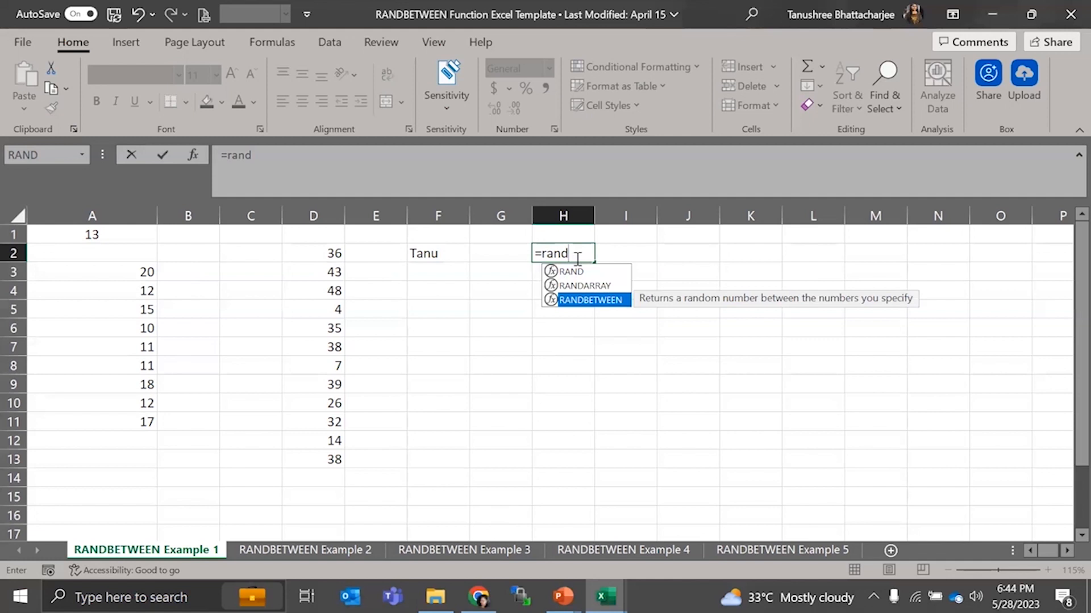
key(Tab)
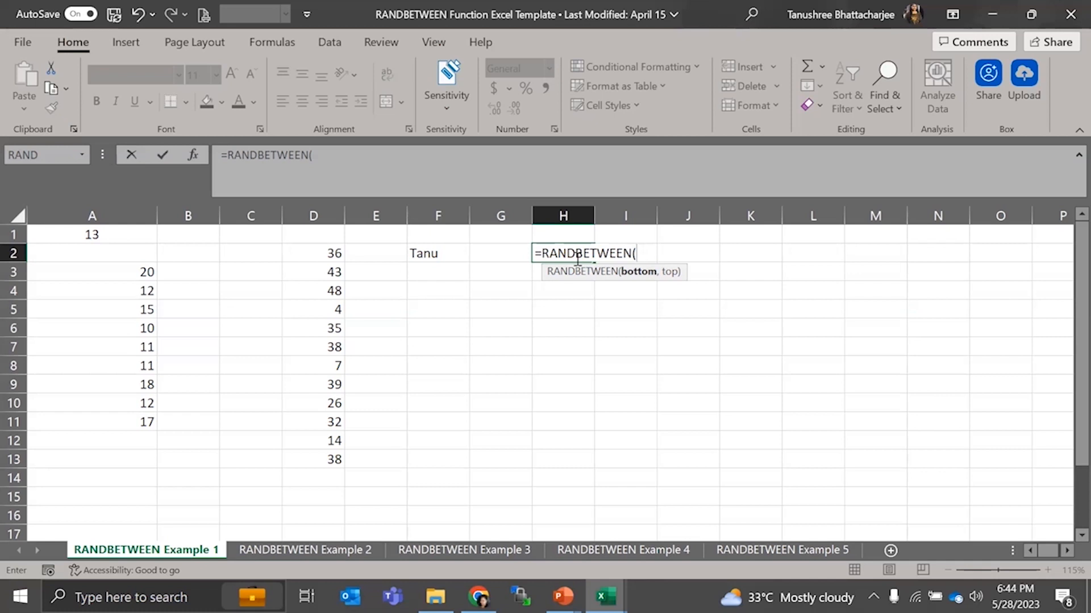
Complete the H2 formula with limits 10 and 20, and fill it down to cell H12
text(10,20)
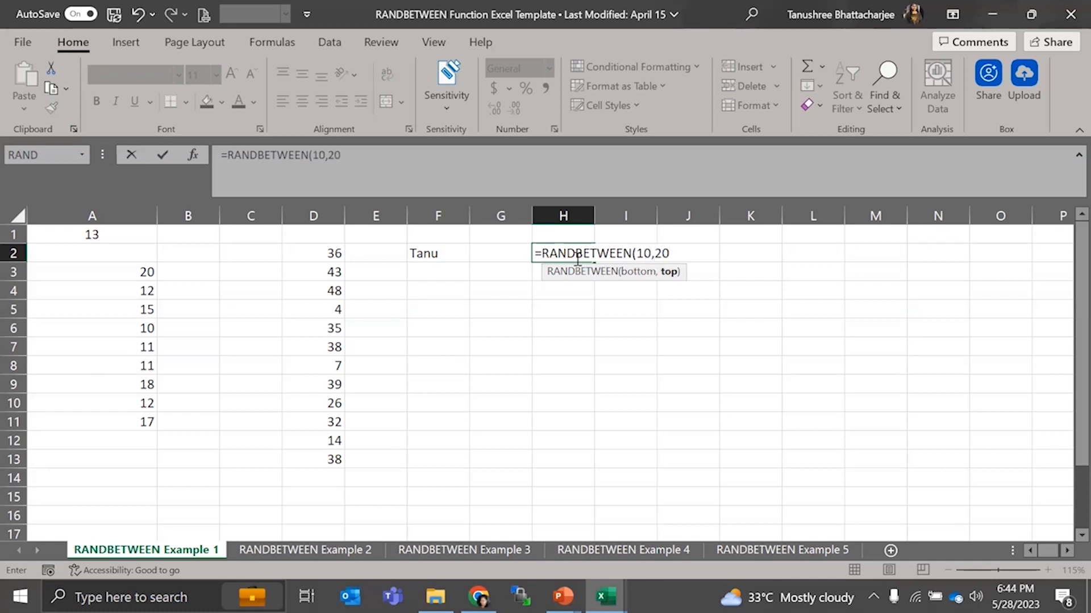
key(Return)
click(568, 256)
drag(594, 262, 577, 458)
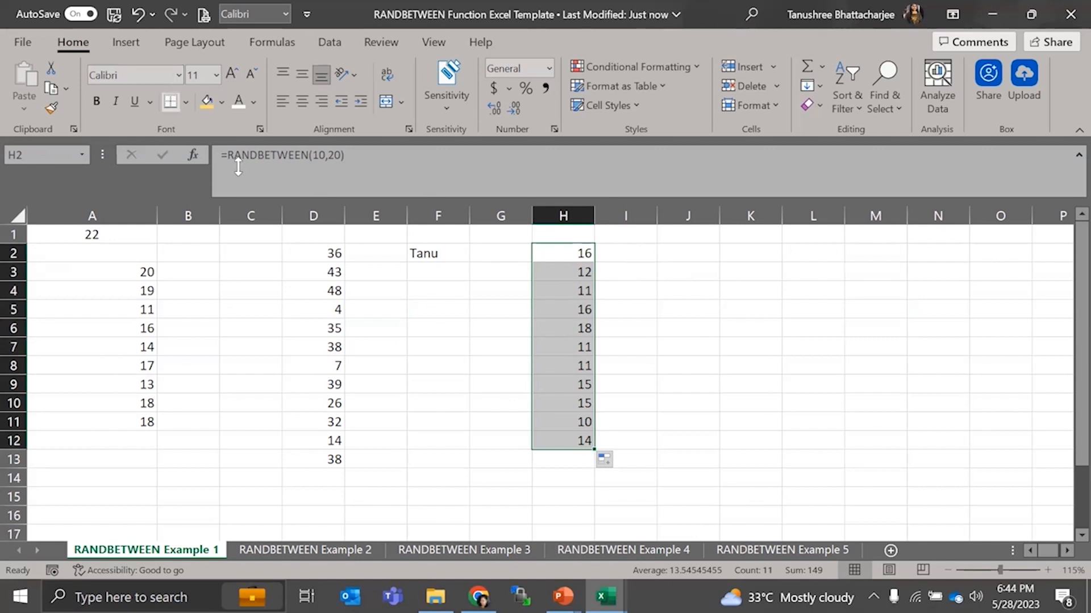
Inspect the contents of cells D2 and F2 on the RANDBETWEEN Example 1 sheet
click(327, 254)
click(419, 256)
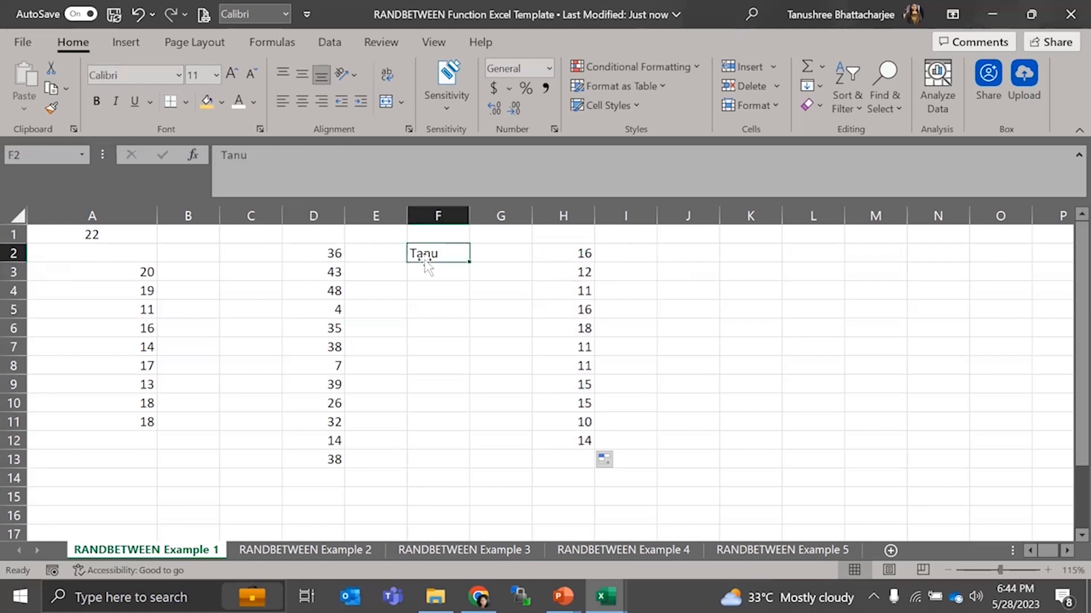
click(394, 325)
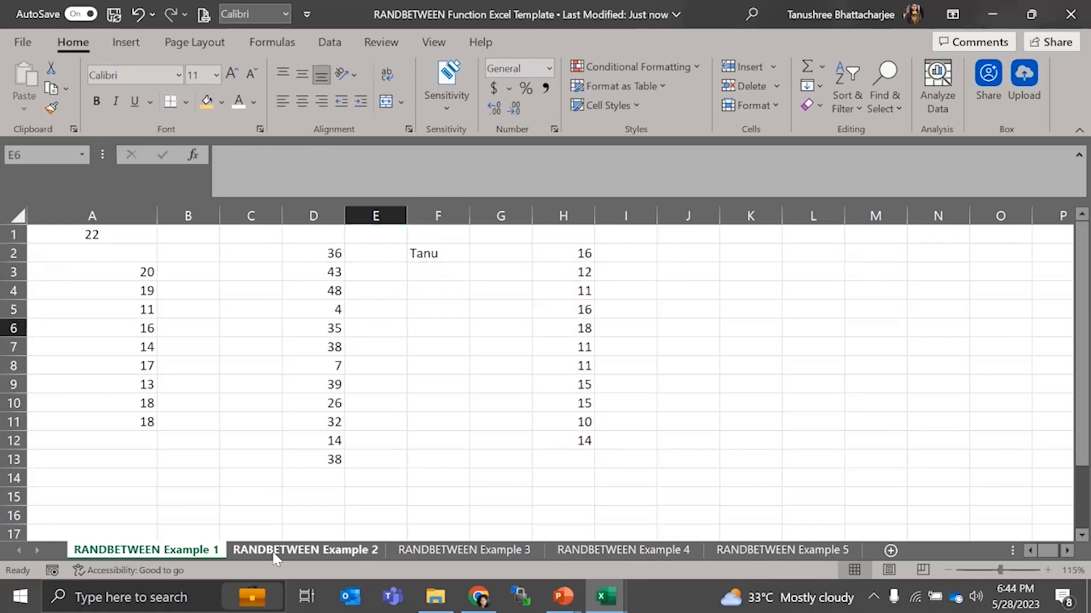
Examine the RANDBETWEEN(0,100) formulas in cells G1 and J6 of the RANDBETWEEN Example 2 sheet
click(271, 550)
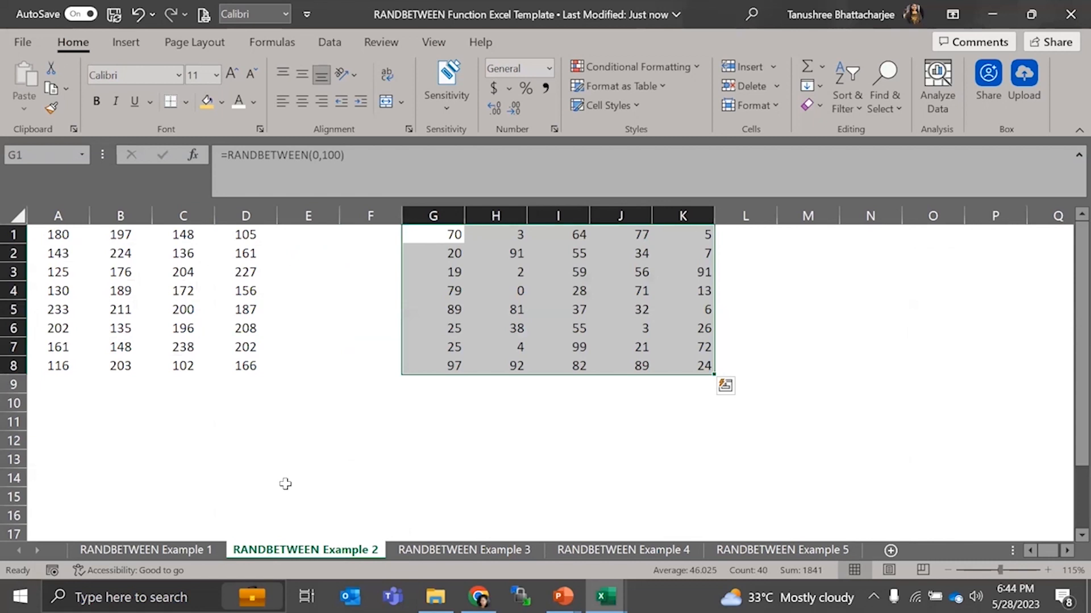
click(424, 240)
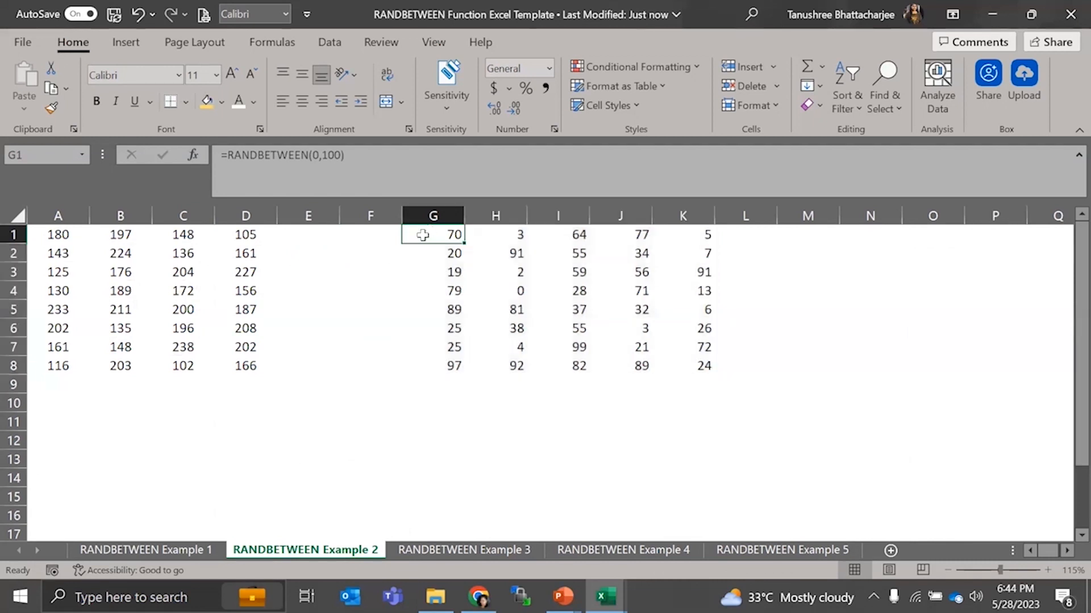
click(624, 334)
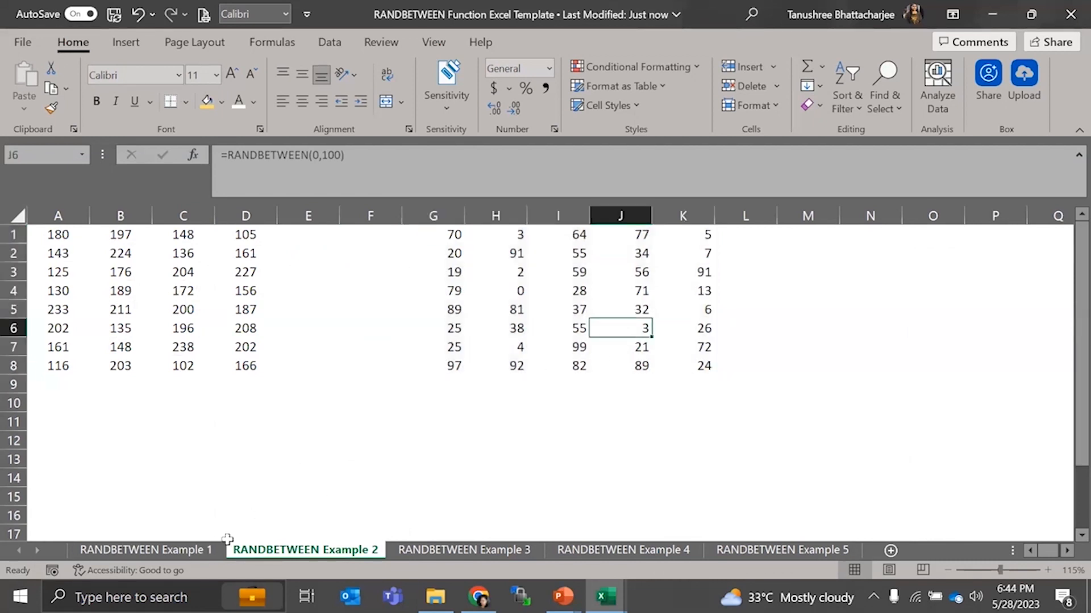
Return to the RANDBETWEEN Example 1 sheet and extend the 10 to 20 random numbers from H2:H12 across to column L
click(170, 554)
drag(580, 254, 824, 464)
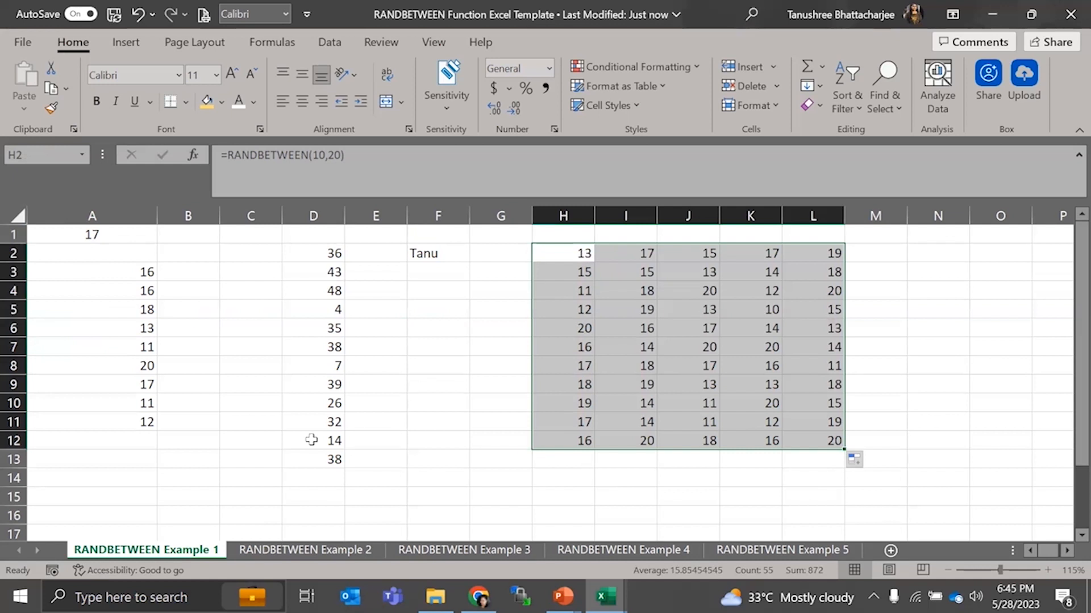
Review the RANDBETWEEN(0,100)*RAND() decimal numbers on the RANDBETWEEN Example 3 sheet
click(456, 549)
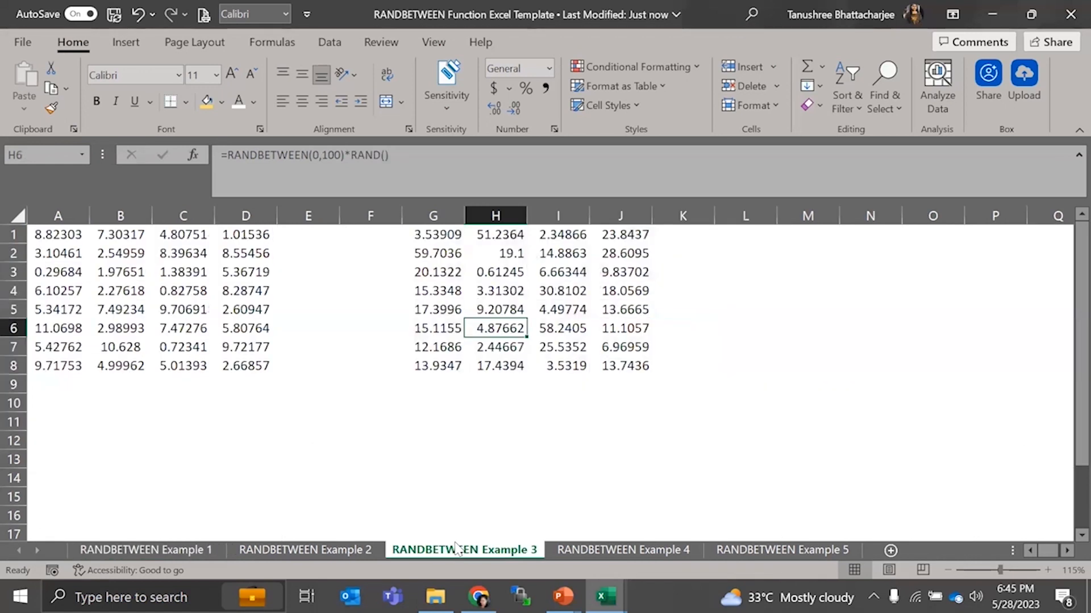
click(557, 436)
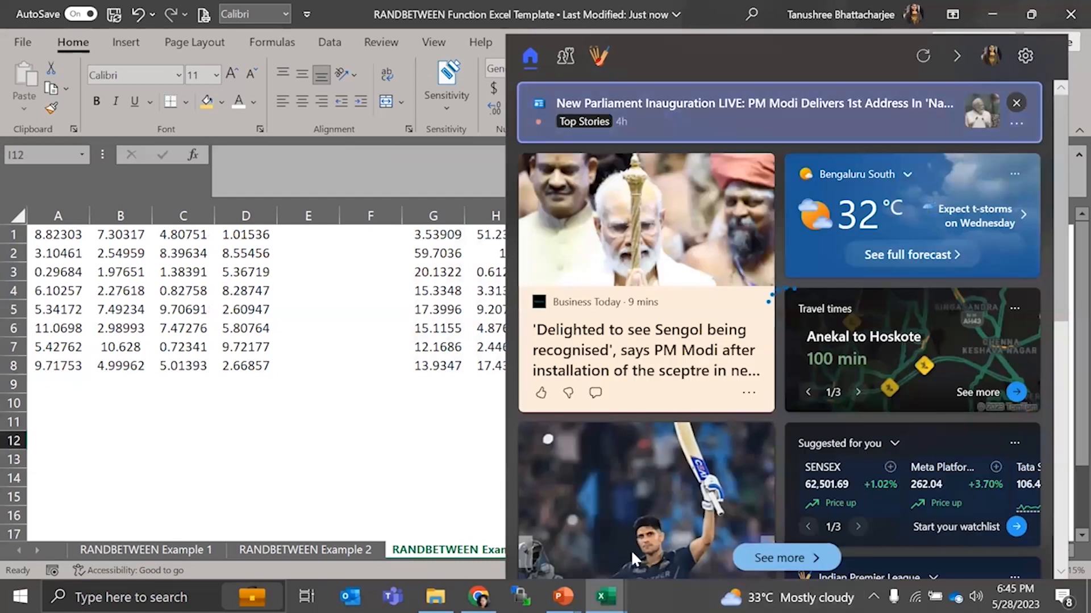
click(371, 476)
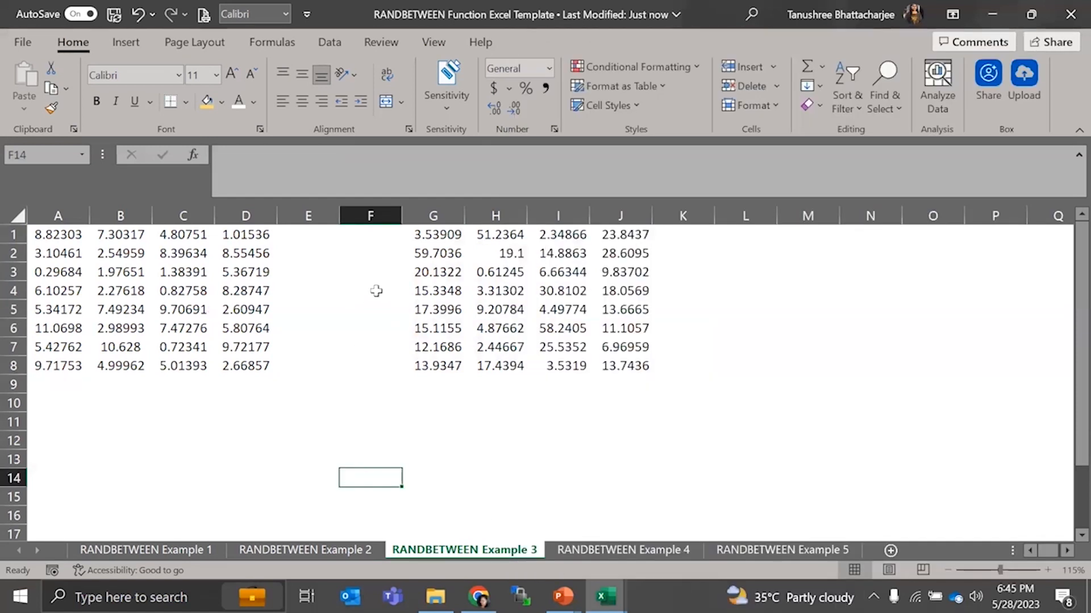
Examine the RANDBETWEEN(0,100)*RAND() formula in cell G1 of the RANDBETWEEN Example 3 sheet
click(433, 238)
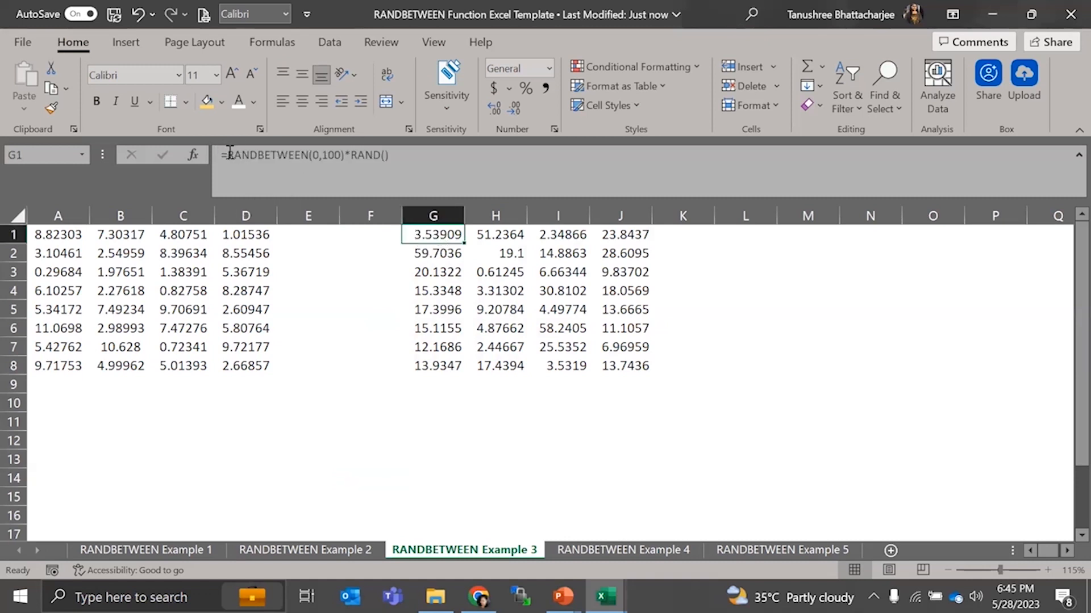
click(350, 156)
drag(344, 157, 250, 155)
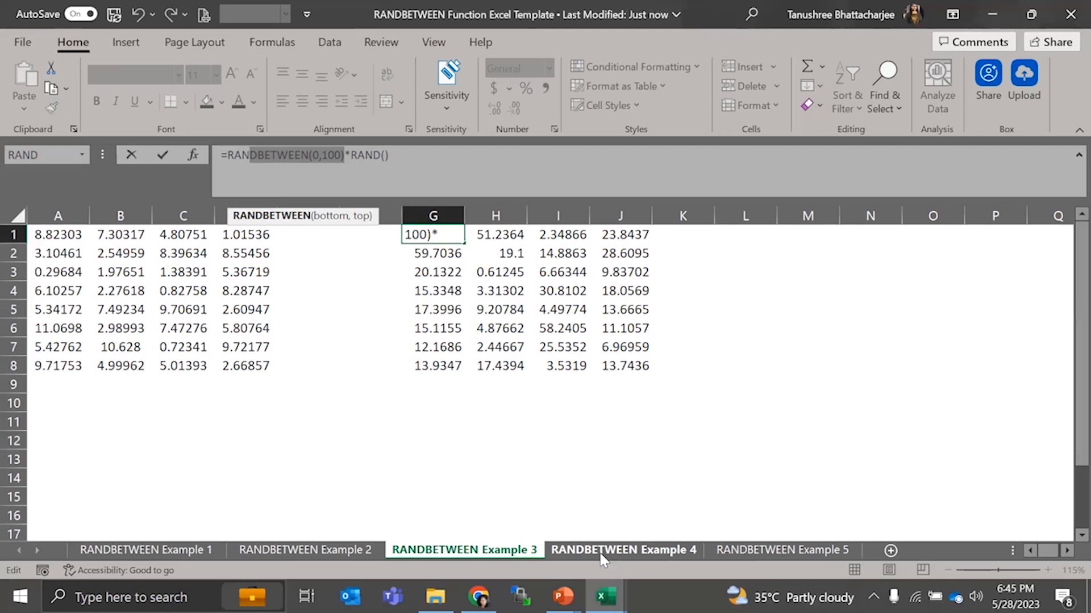
key(Escape)
Open the RANDBETWEEN Example 4 sheet and inspect cell E1 and the CHAR formula in E4
click(623, 550)
click(506, 438)
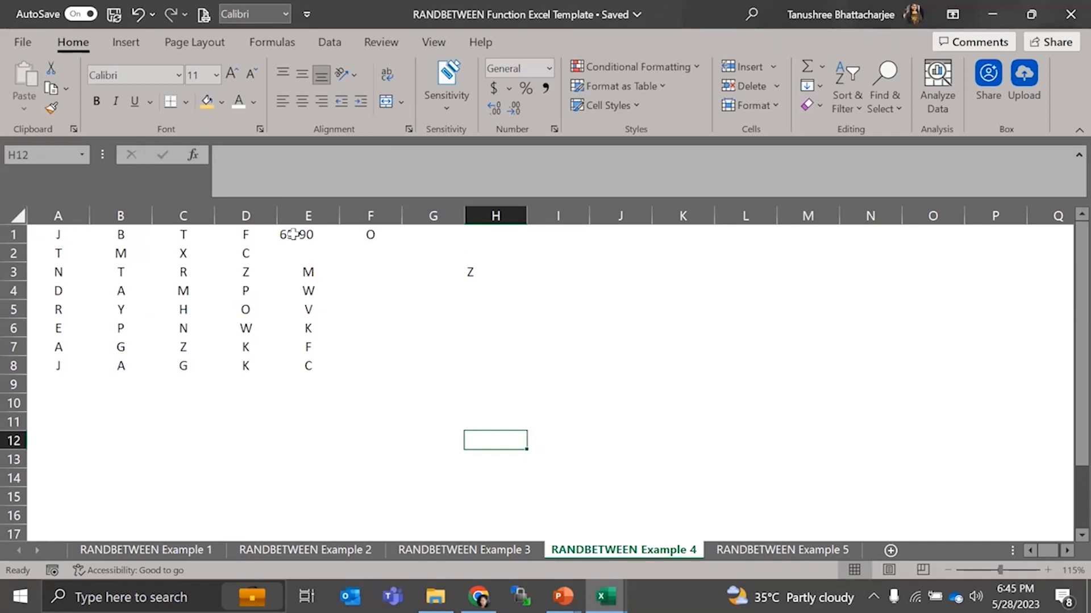
click(292, 234)
click(325, 289)
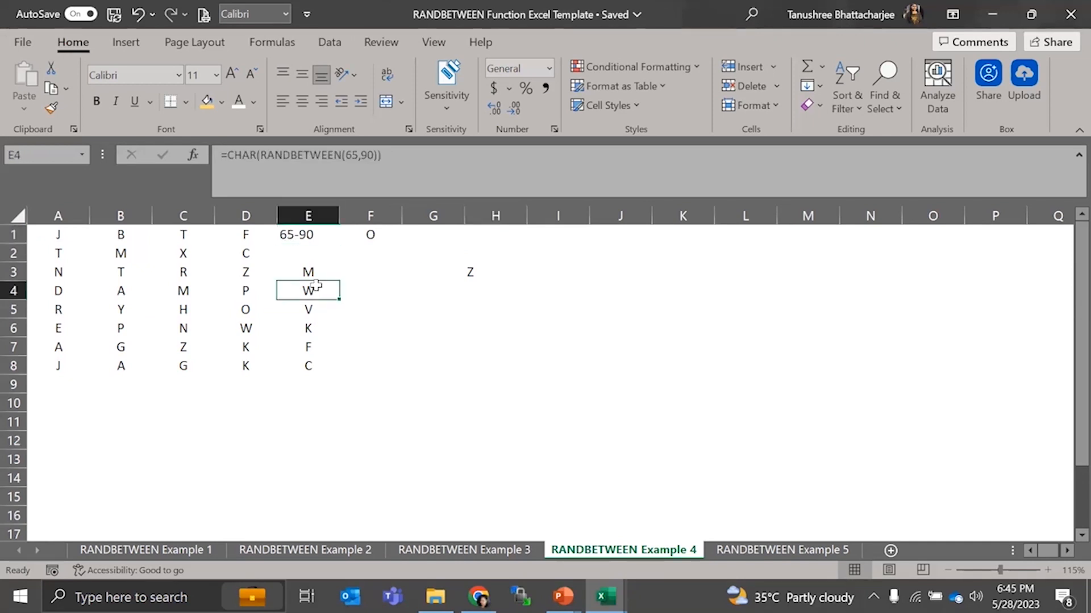
click(319, 236)
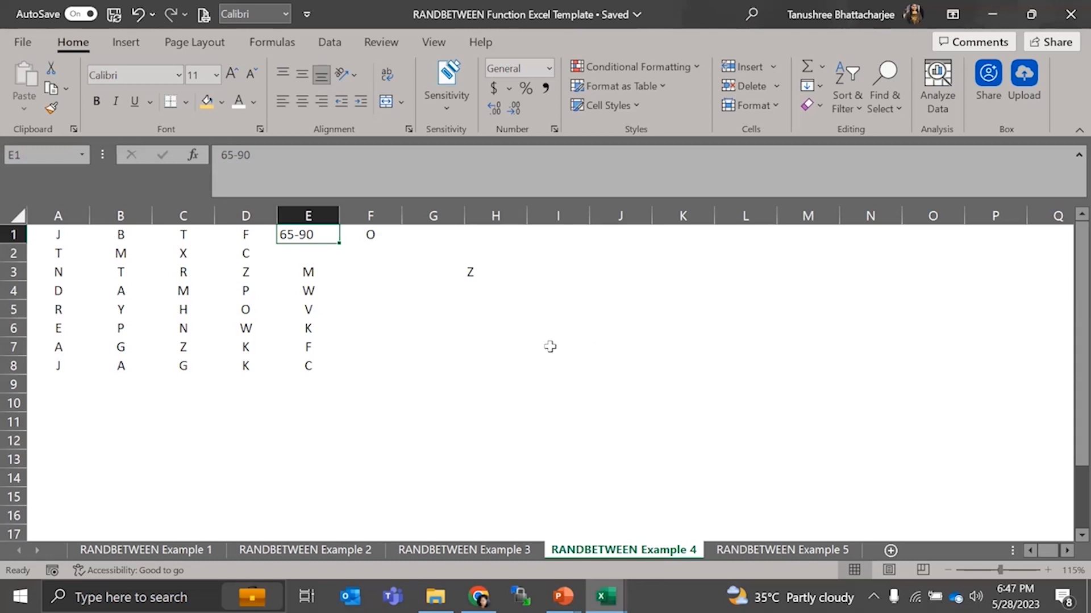
Enter the formula =CHAR(70) in cell I1 of the RANDBETWEEN Example 4 sheet
click(556, 237)
text(=)
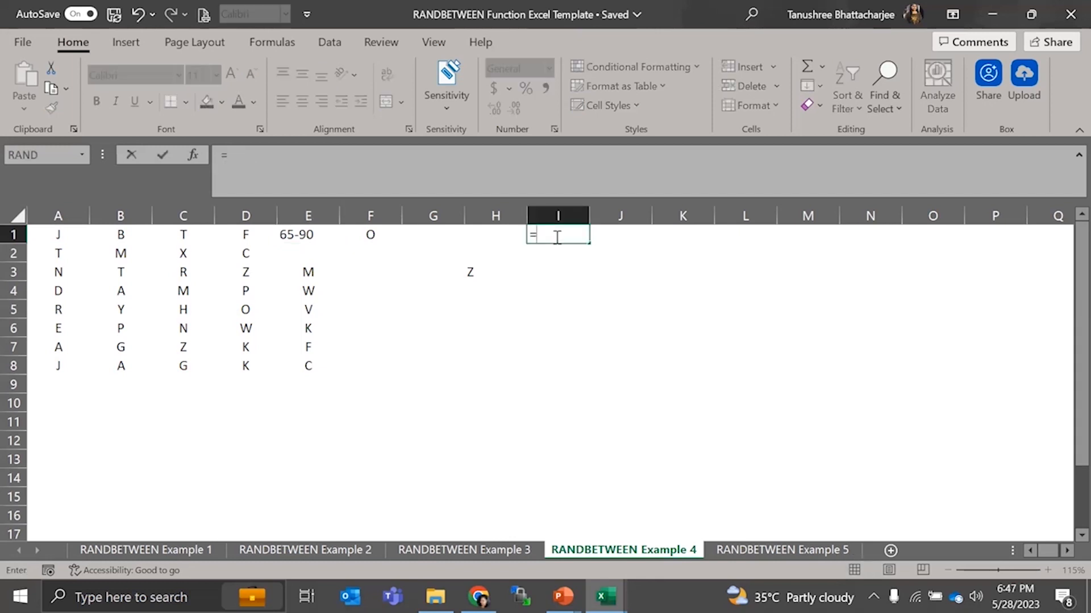
text(char()
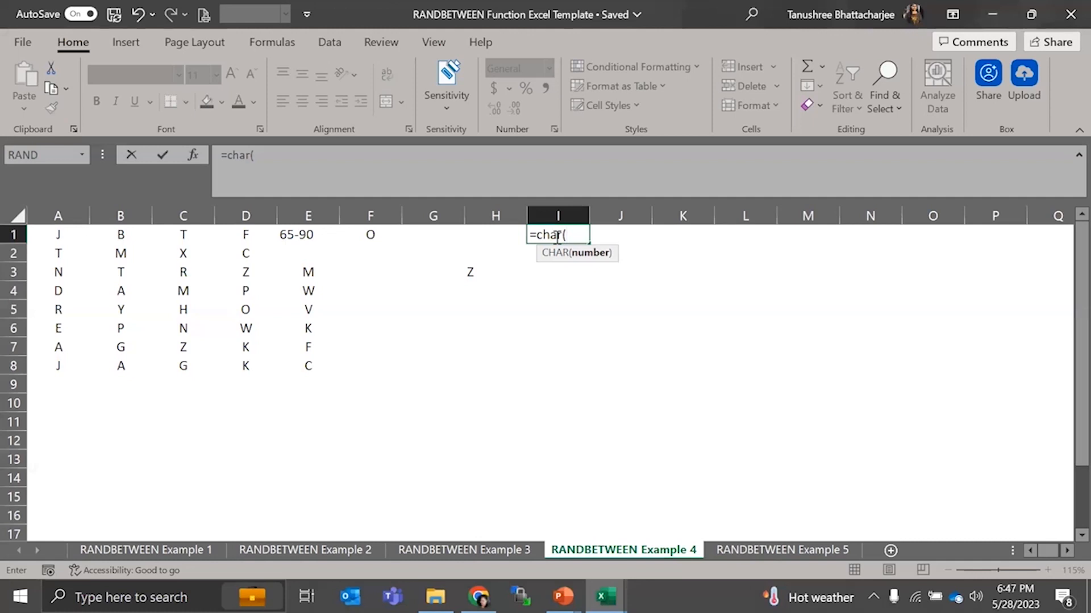
text(70))
key(Return)
Change the number inside the CHAR formula in cell I1 to 55
click(556, 238)
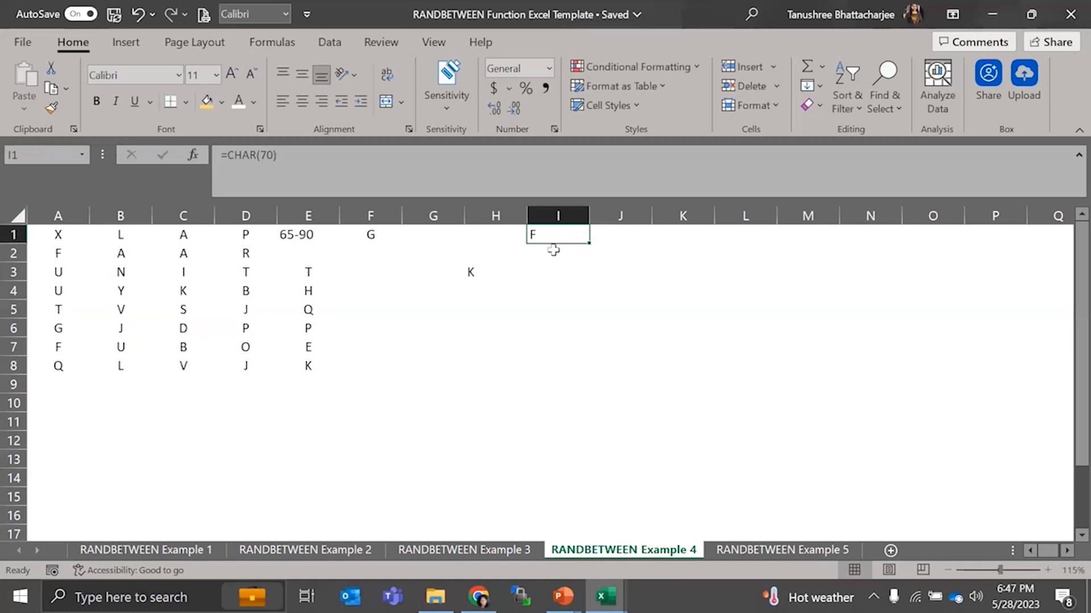
click(549, 246)
click(537, 236)
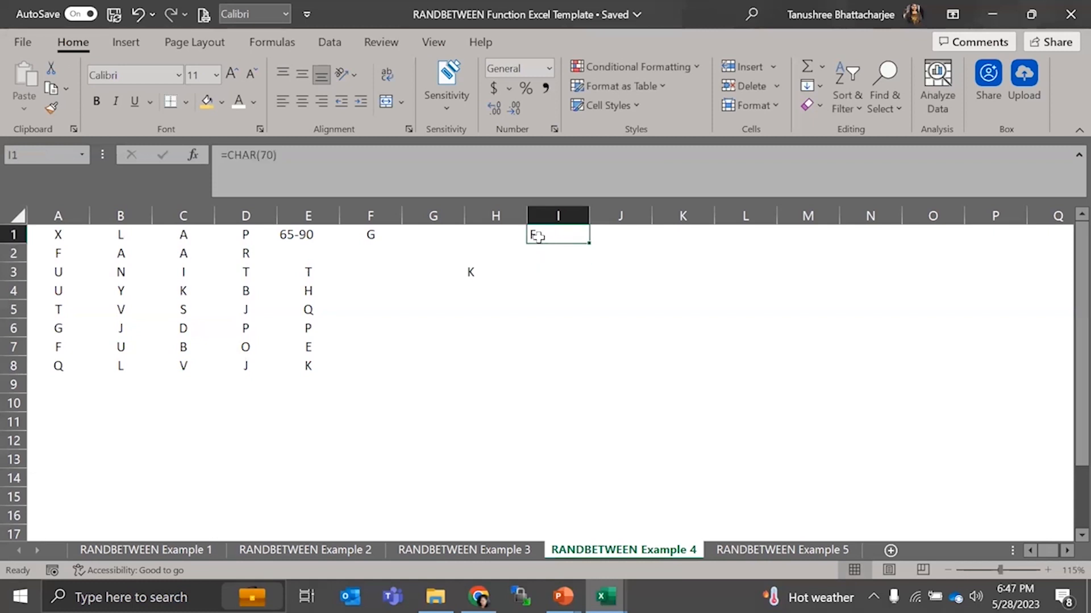
click(266, 158)
drag(266, 158, 274, 158)
key(BackSpace)
text(55)
key(Return)
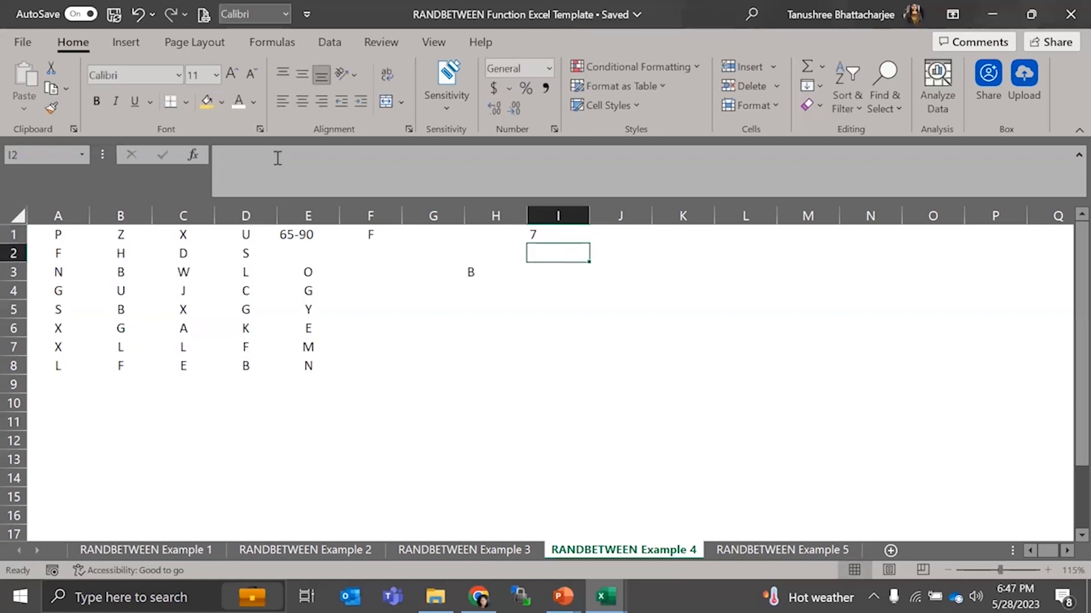
Change the number inside the CHAR formula in cell I1 to 40
click(547, 234)
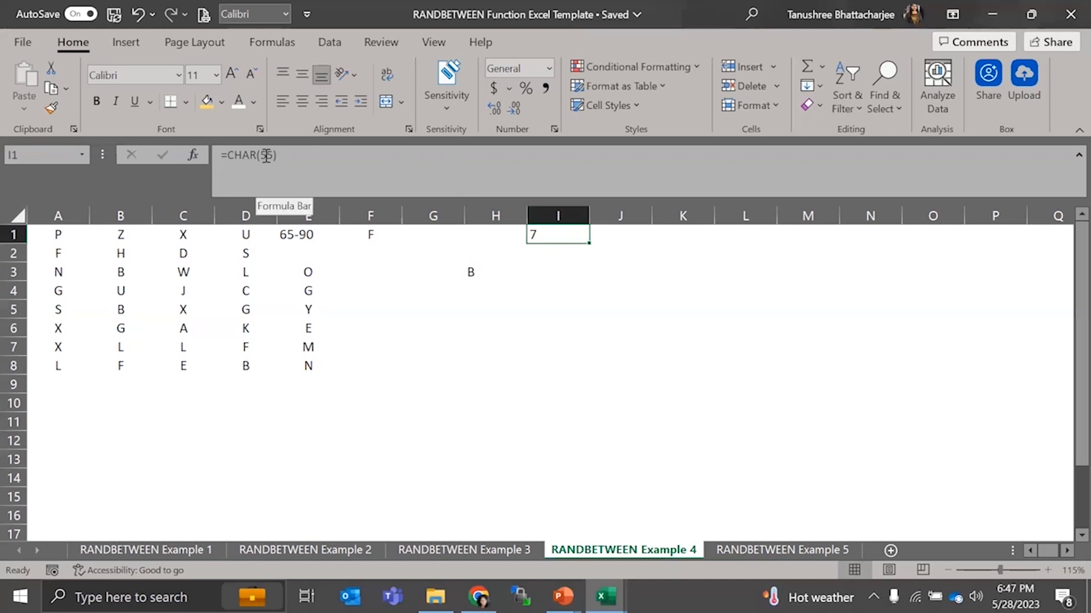
drag(274, 154, 262, 159)
text(40)
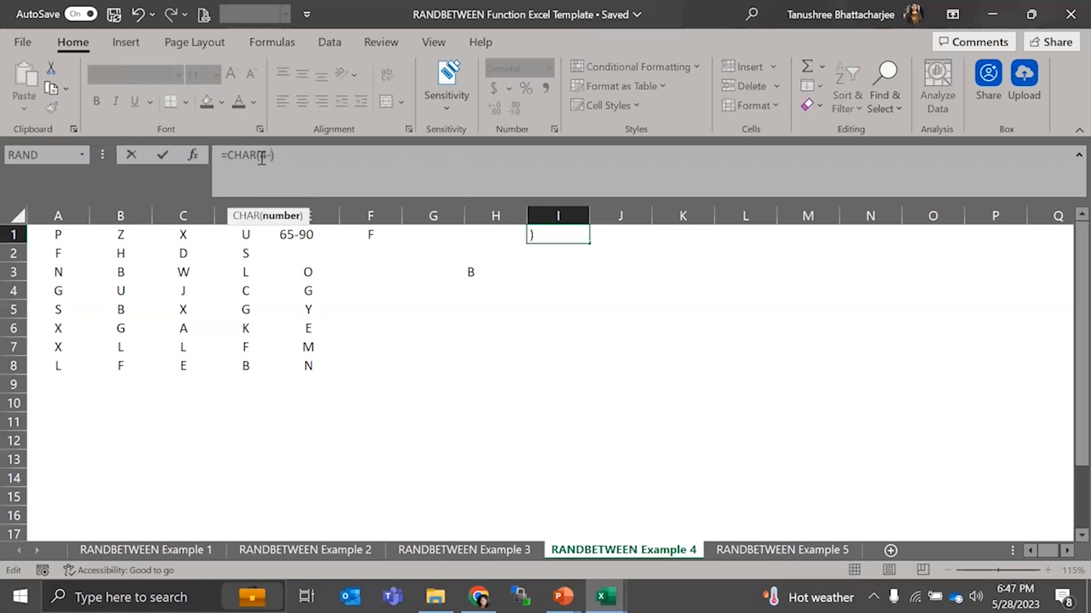
key(Return)
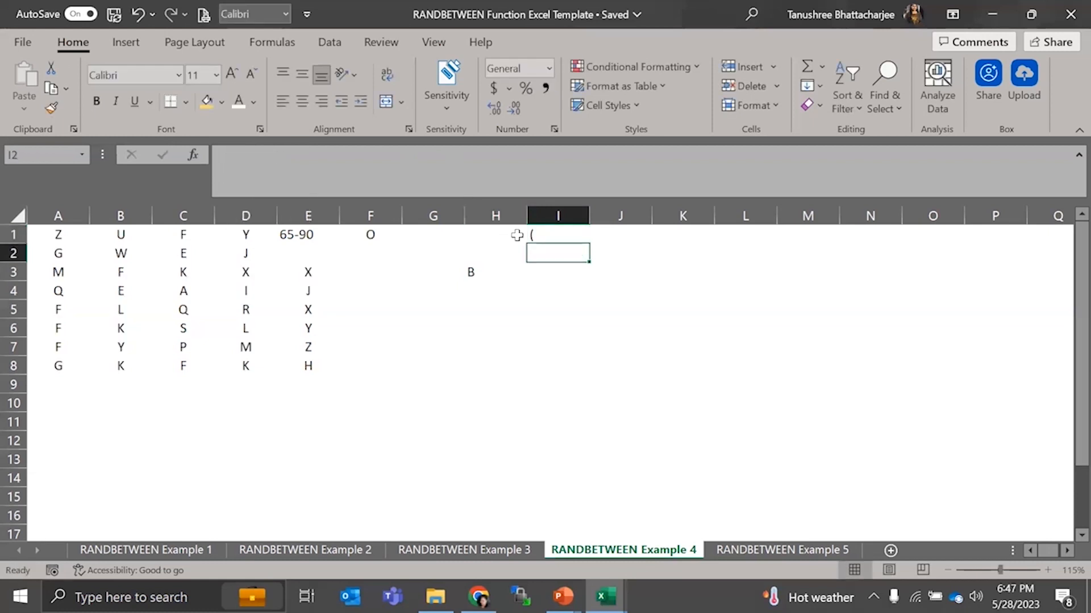
Replace the CHAR argument in I1 with RANDBETWEEN(65,90) and fill the formula down to I5
click(544, 238)
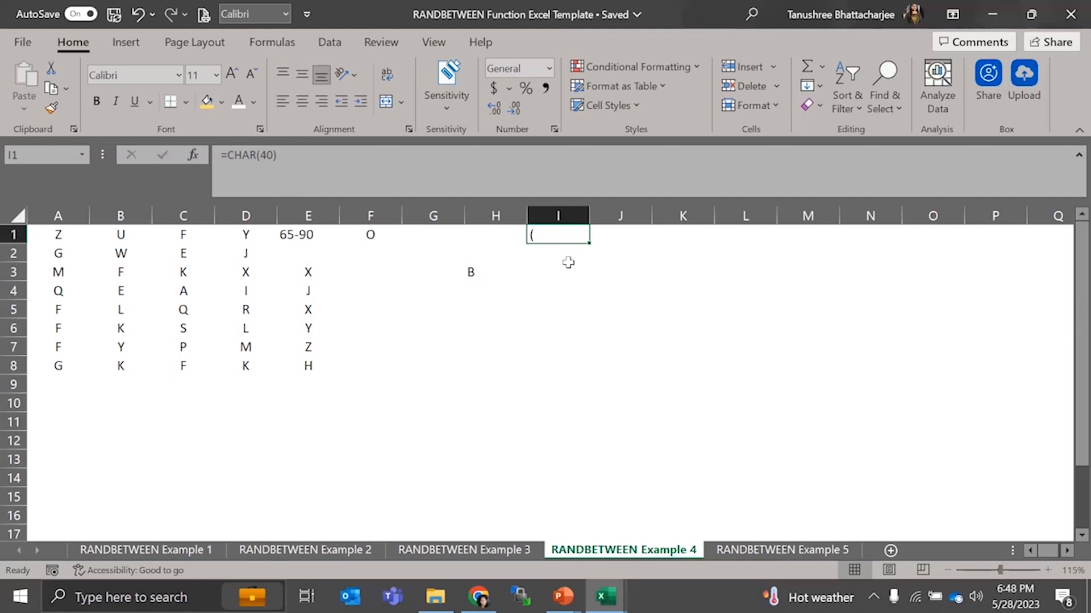
double_click(560, 237)
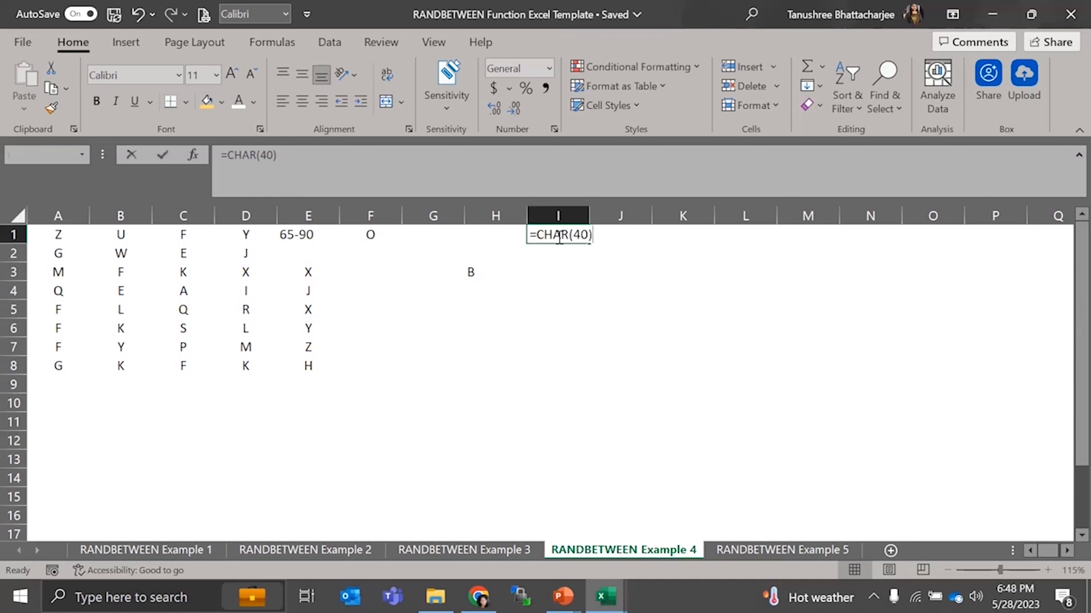
drag(573, 237, 586, 237)
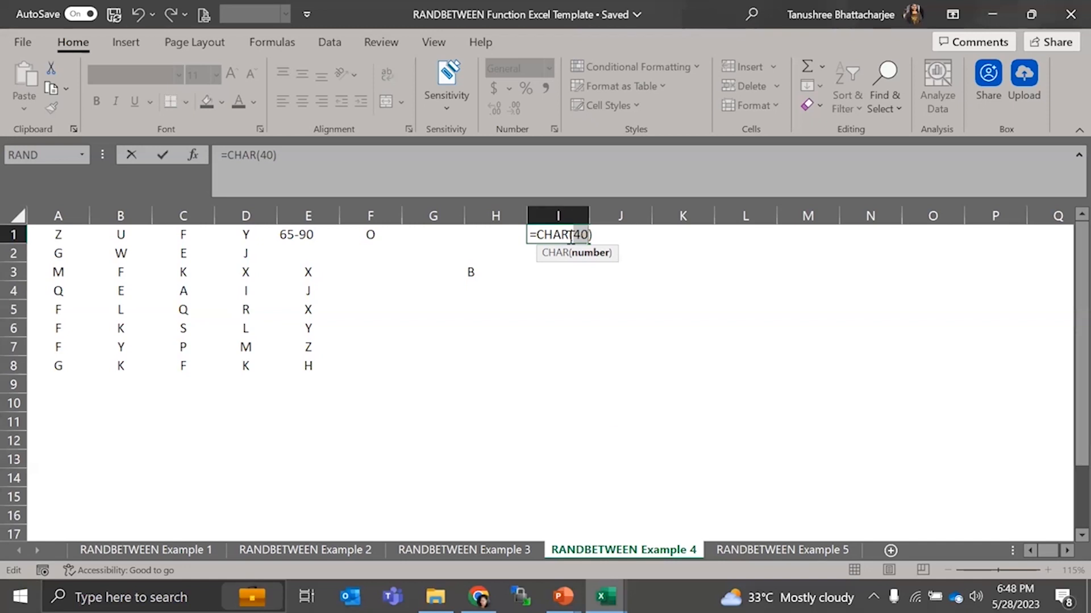
text(randb)
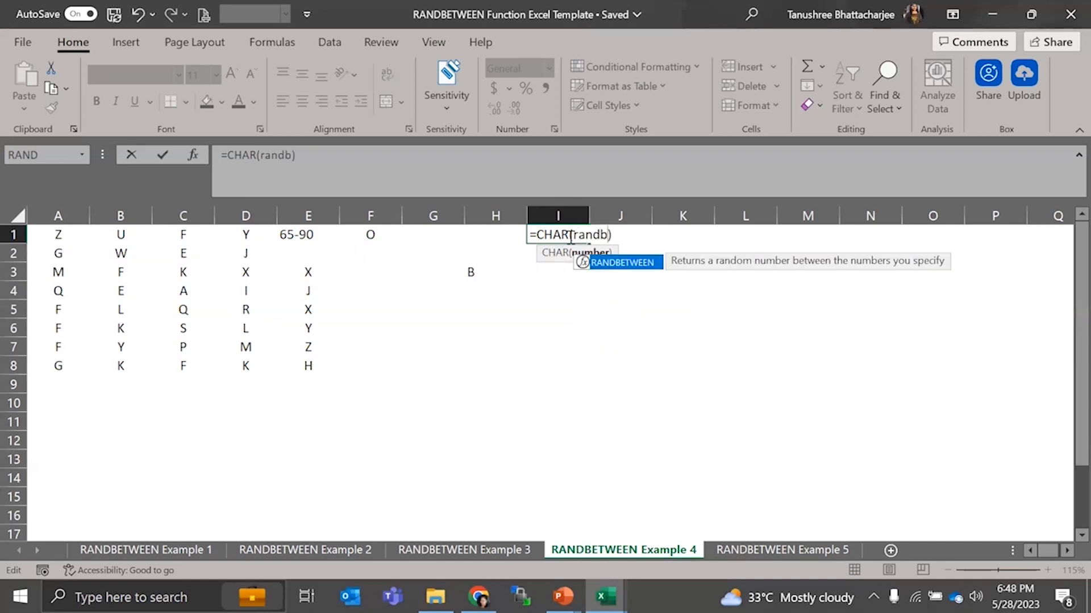
key(Tab)
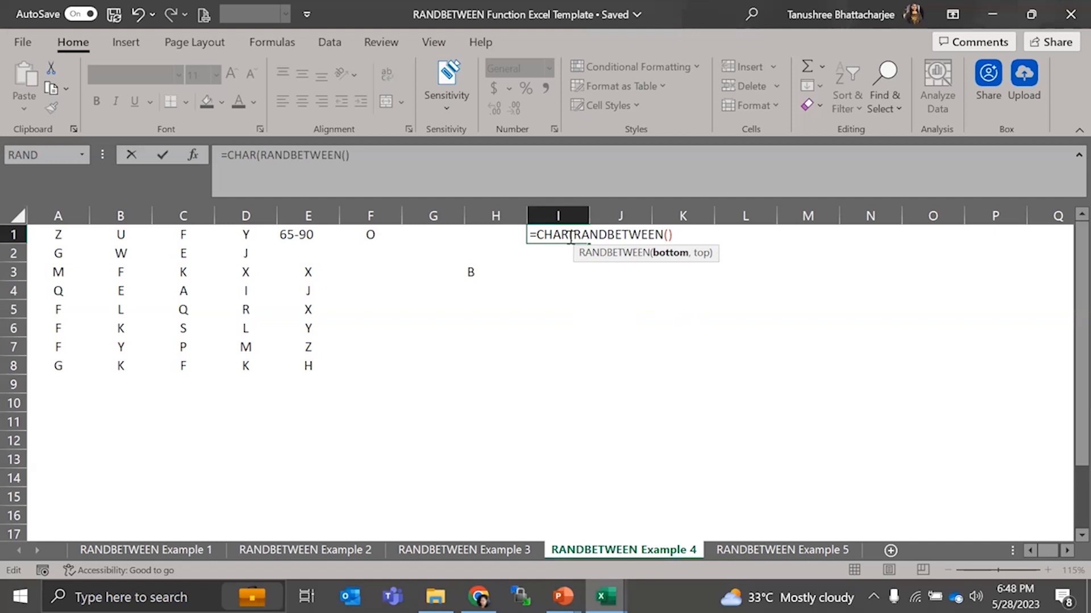
text(65,90)
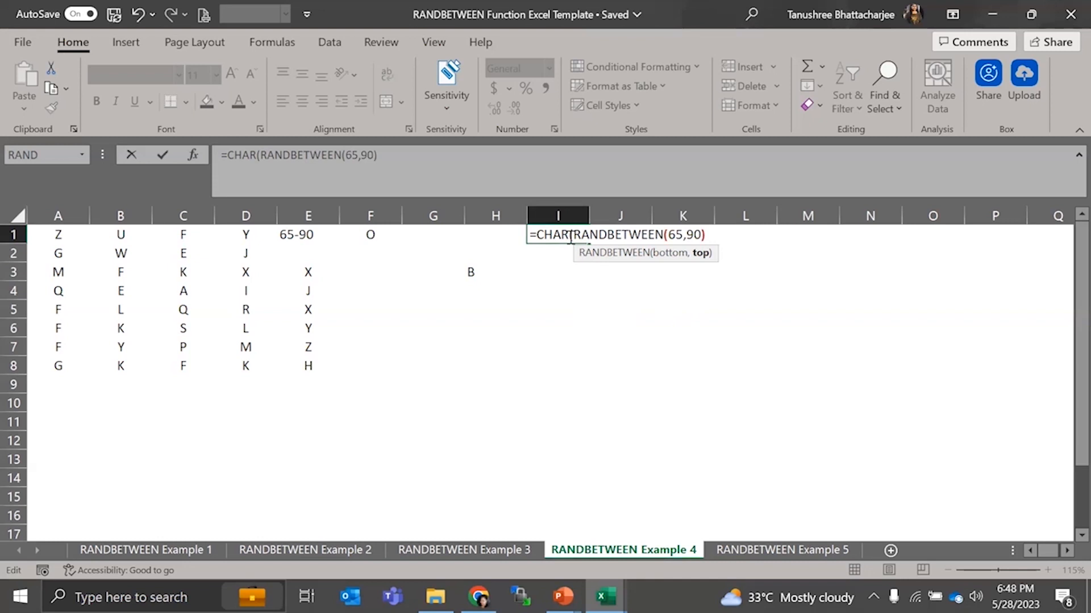
text())
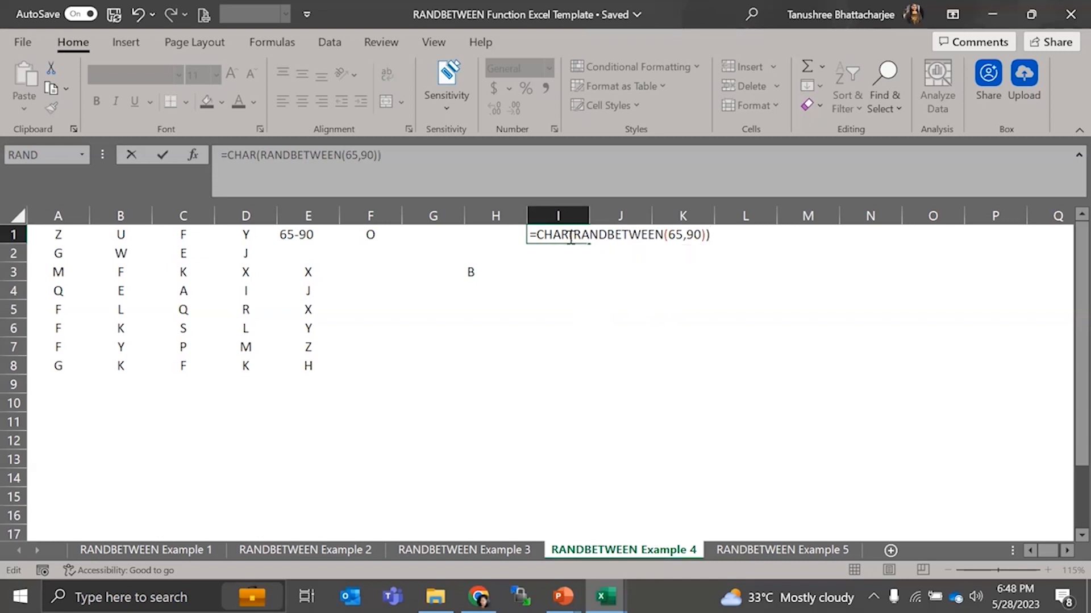
key(Return)
click(569, 237)
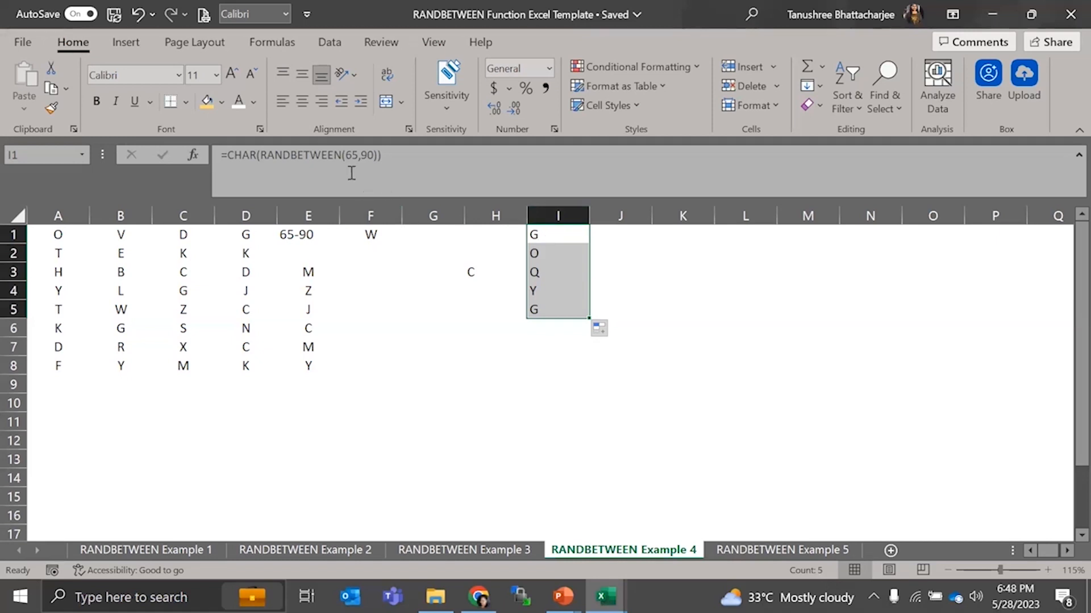
Examine how RANDBETWEEN(65,90) is nested inside CHAR in the formula of cell I1
drag(260, 154, 377, 157)
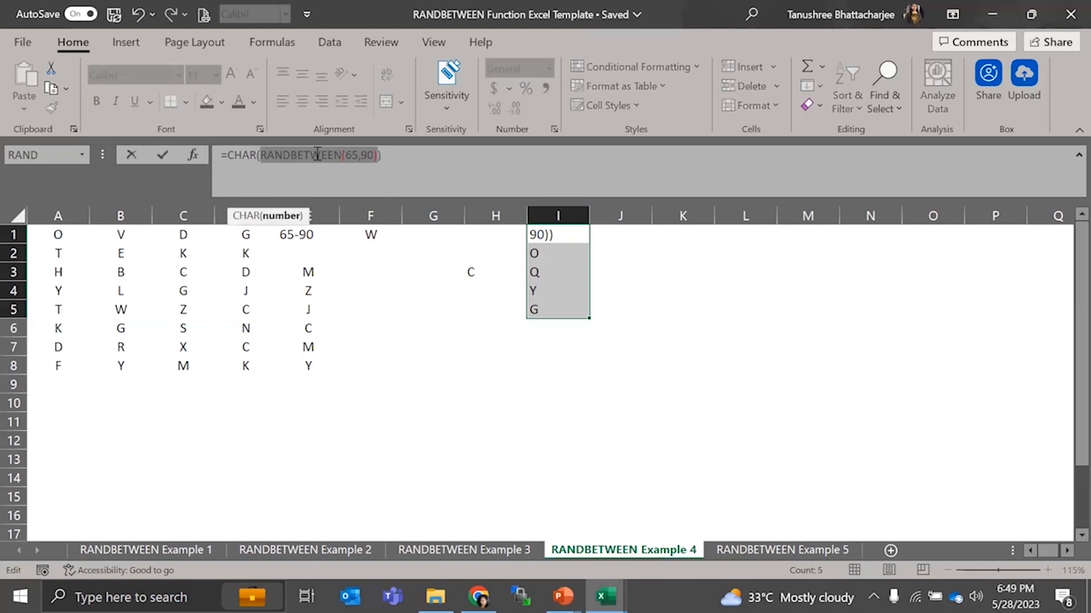
click(226, 153)
drag(225, 154, 393, 157)
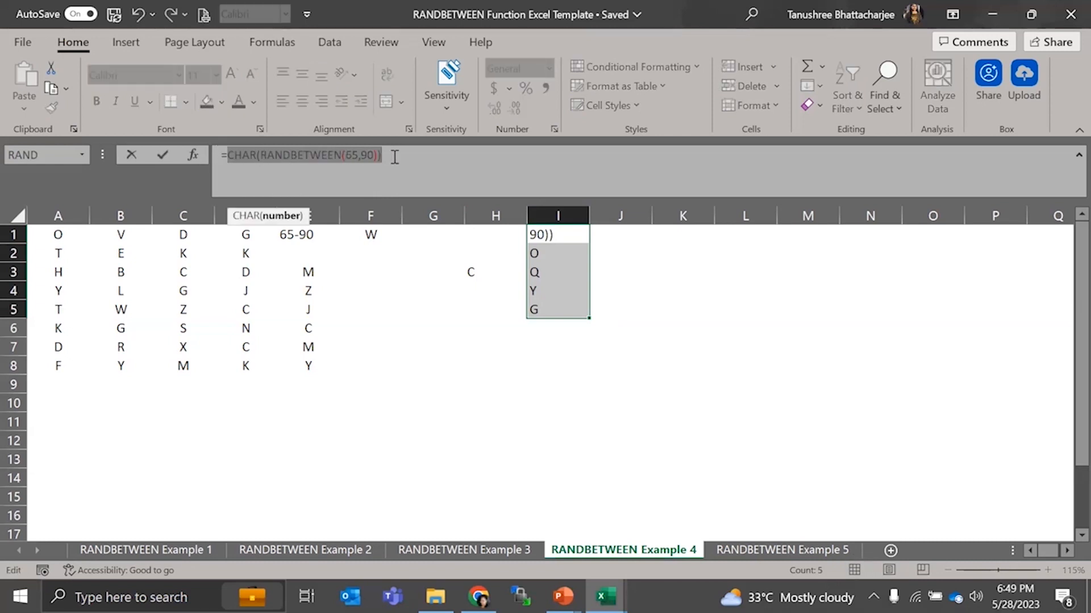
click(262, 155)
drag(264, 155, 372, 152)
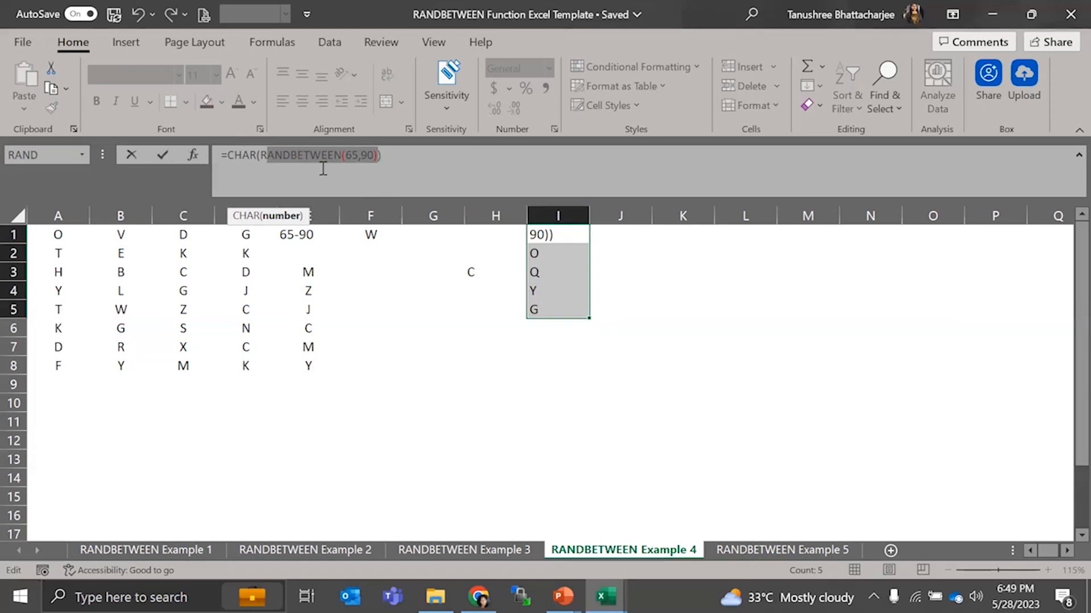
key(Return)
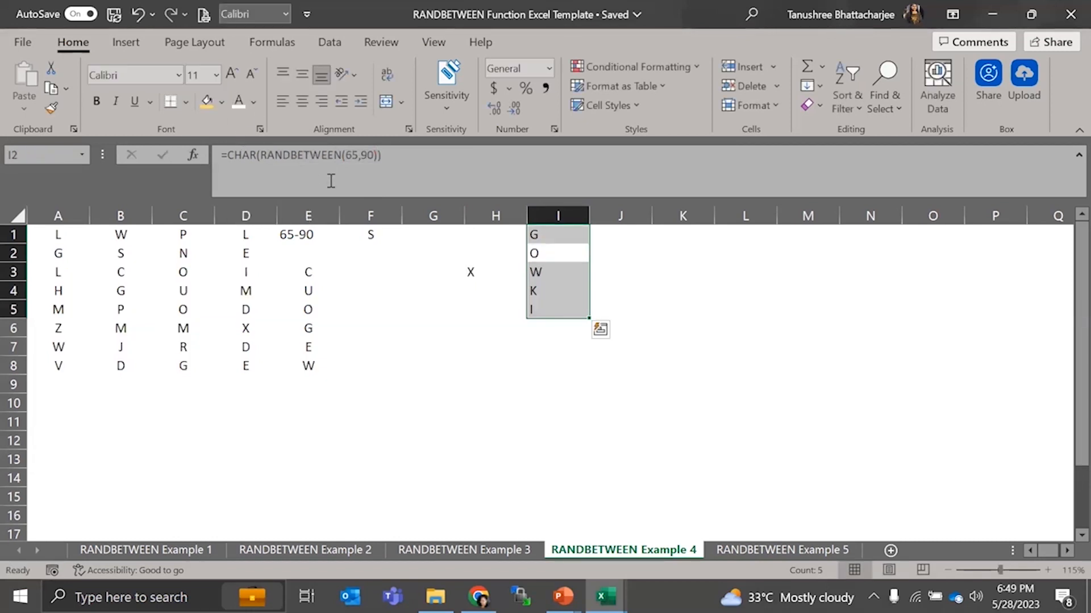
click(523, 365)
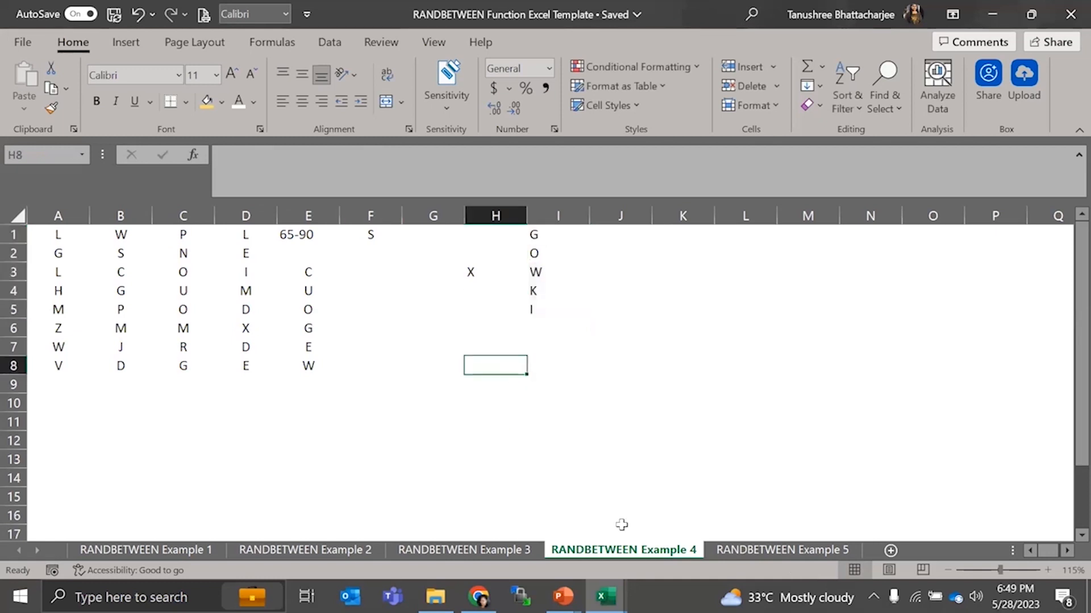
Open the RANDBETWEEN Example 5 sheet and inspect the random date formula in cell D1
click(744, 560)
click(572, 480)
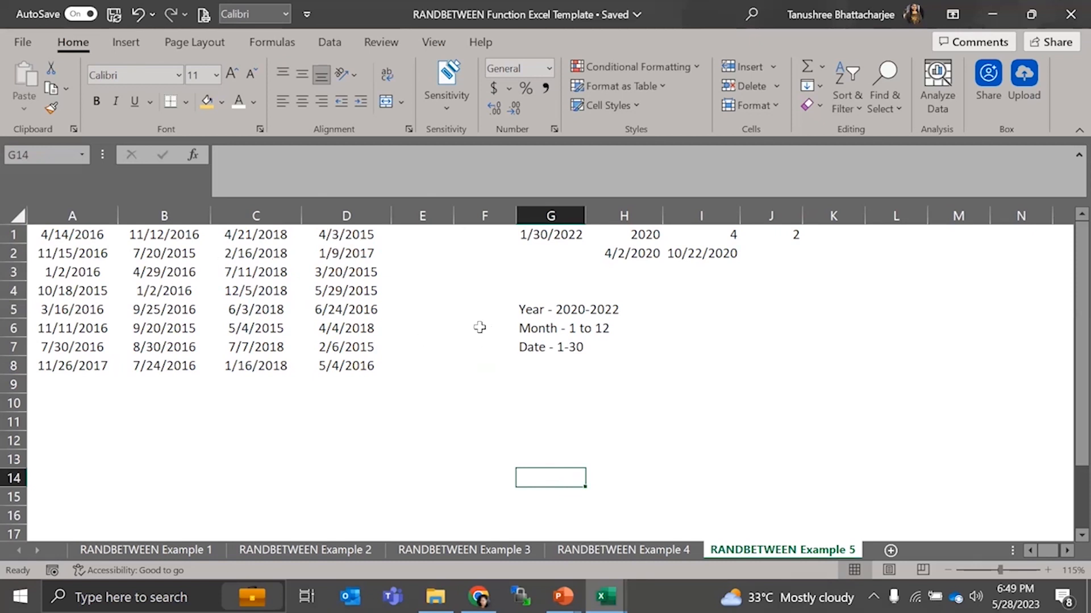
click(331, 243)
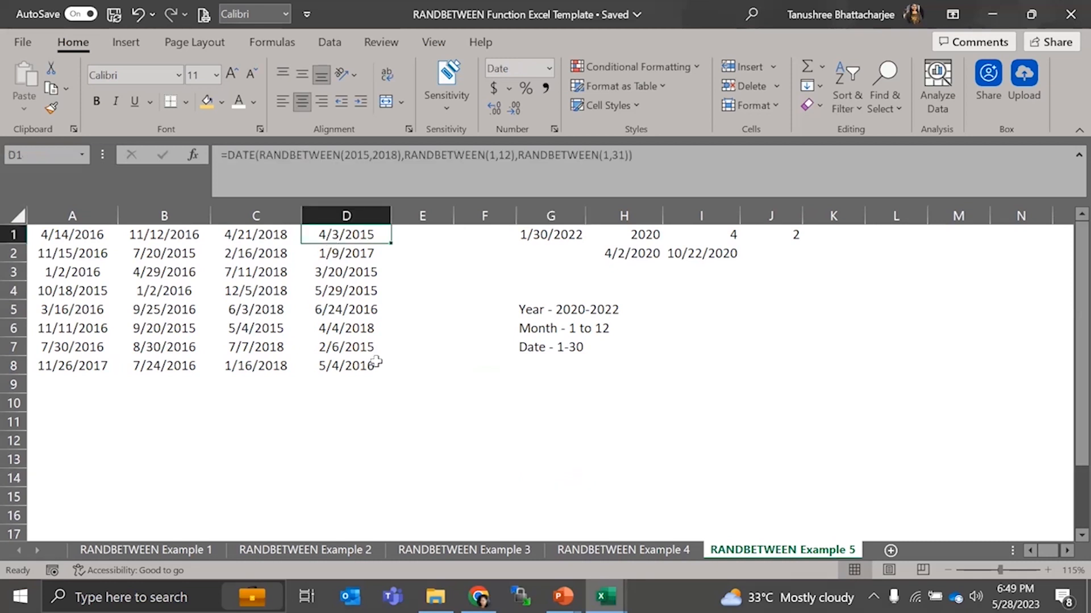
click(419, 424)
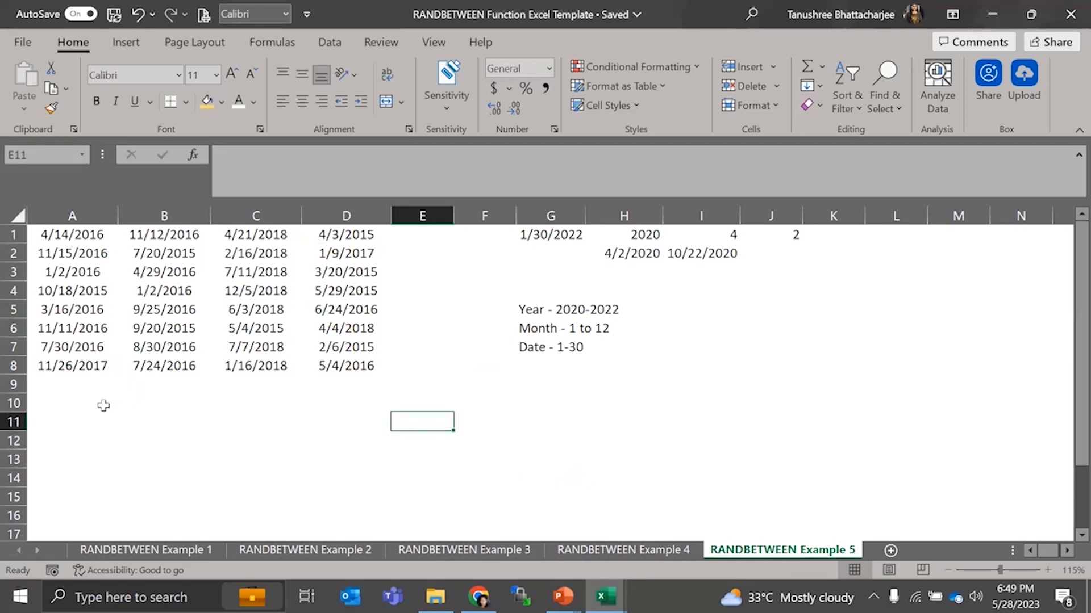
Enter the formula =DATE(2023,05,28) in cell A10 of the RANDBETWEEN Example 5 sheet
click(64, 407)
text(=d)
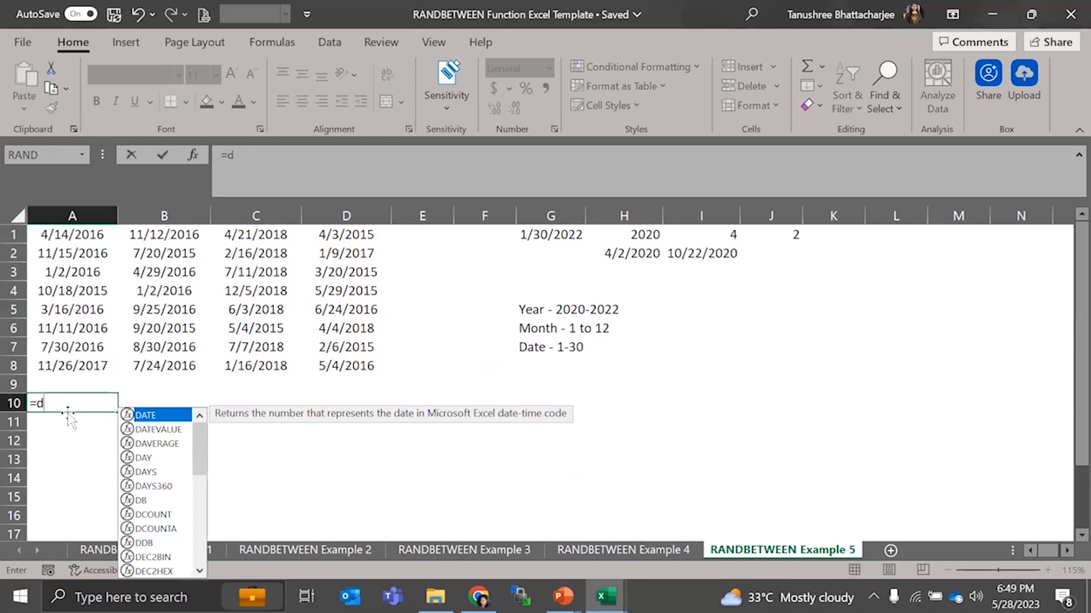
text(ate()
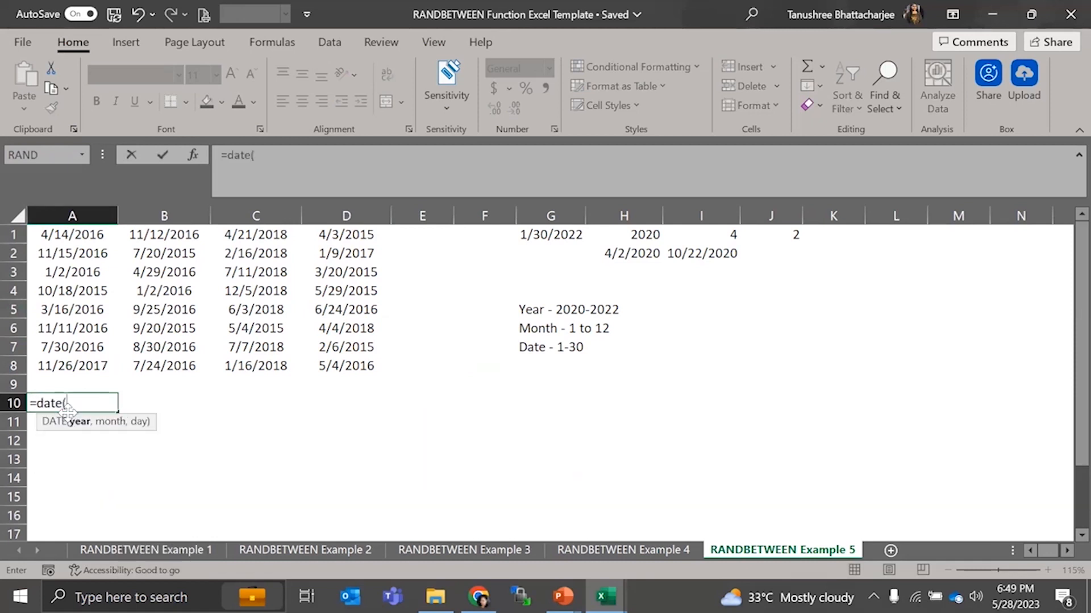
text(2023,)
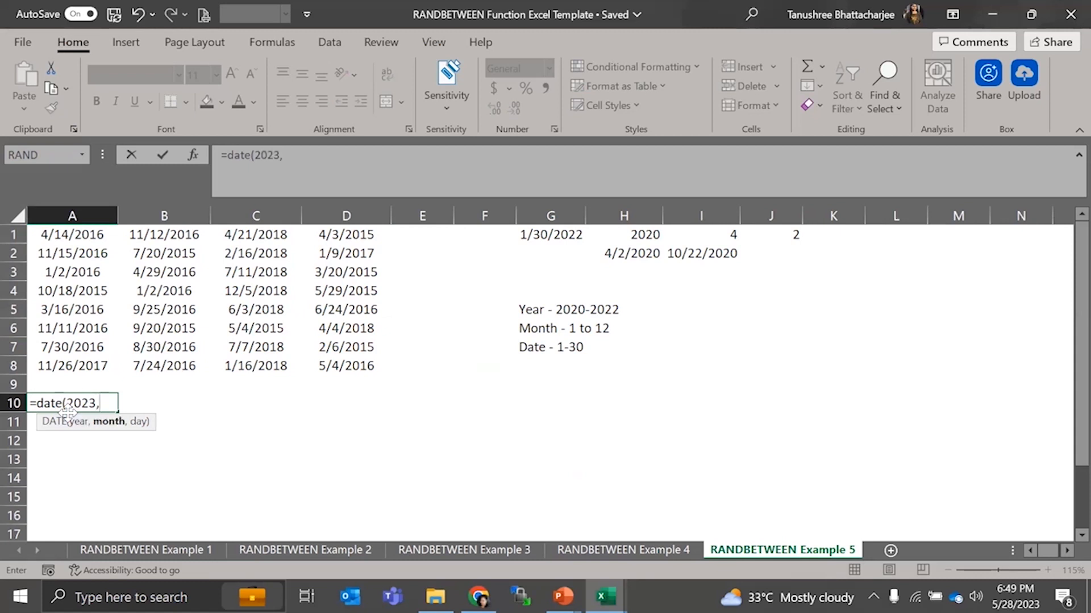
text(05,28)
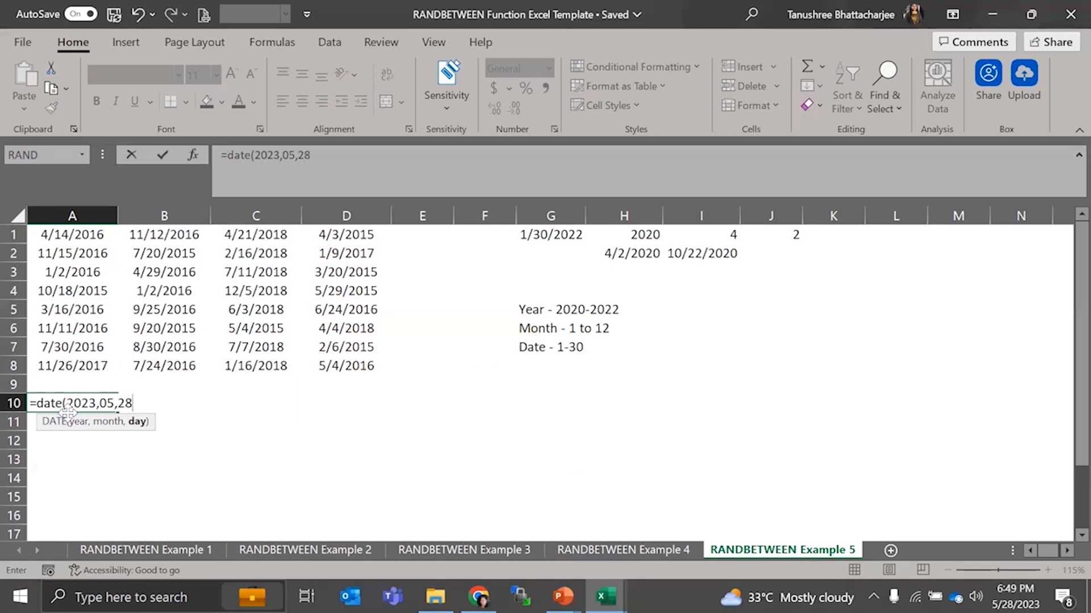
text())
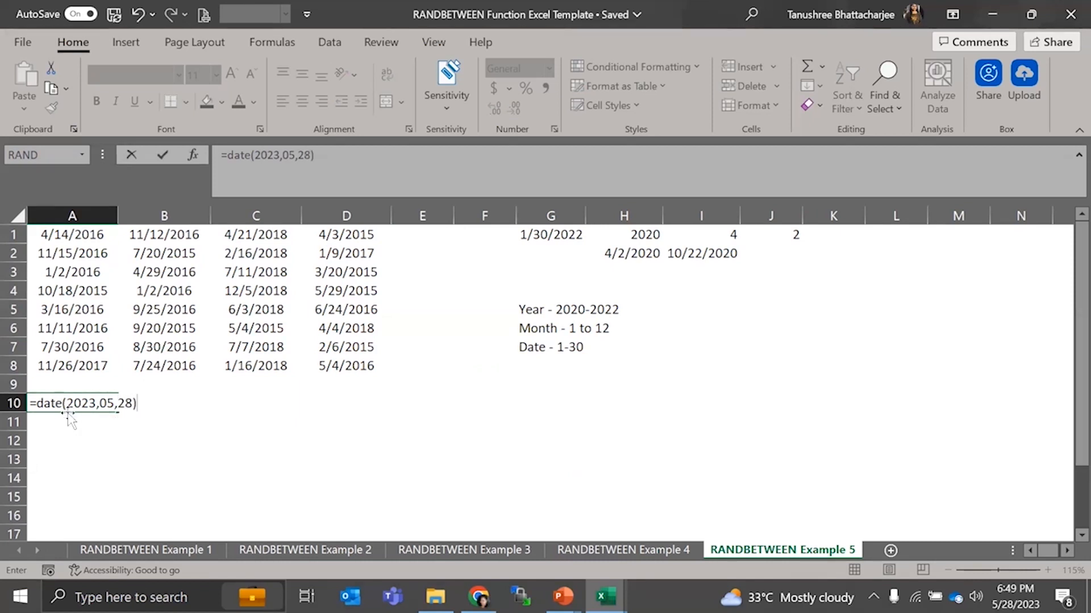
key(Return)
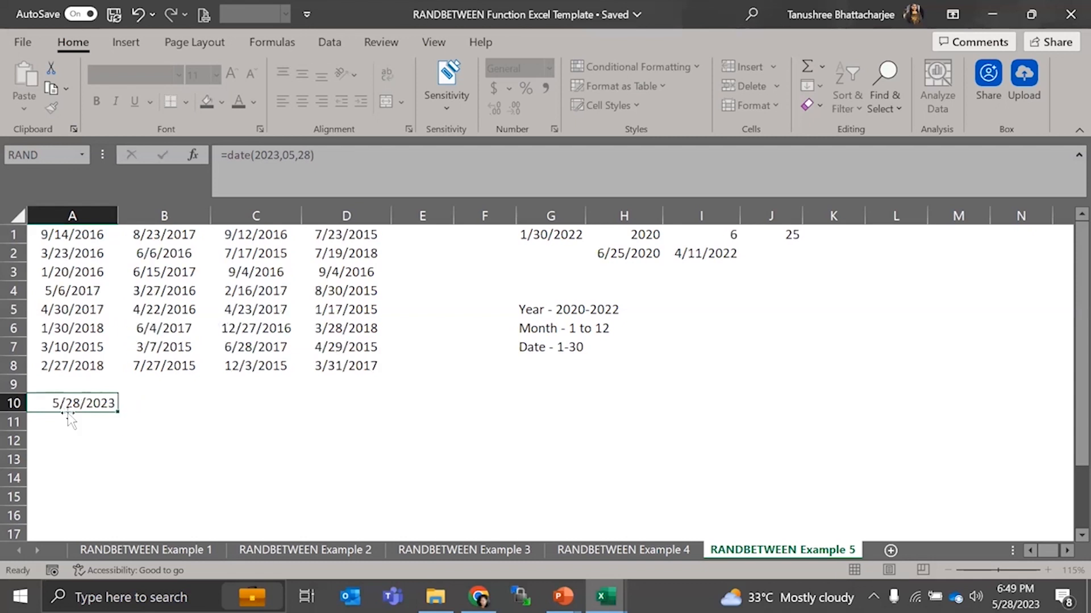
Examine the year, month and day arguments of the DATE formula in cell A10
click(77, 407)
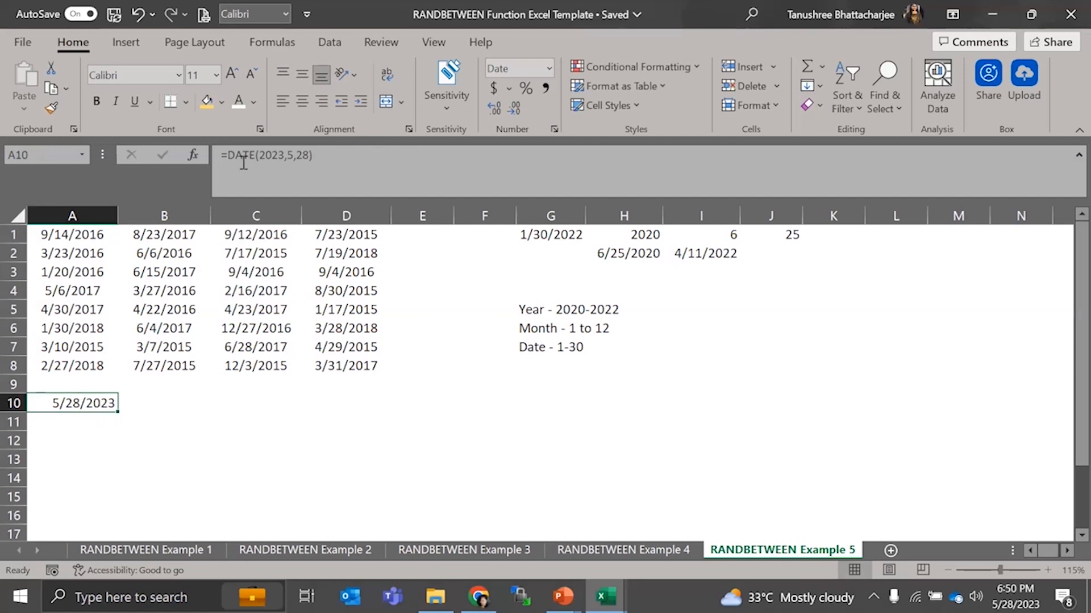
drag(260, 156, 283, 157)
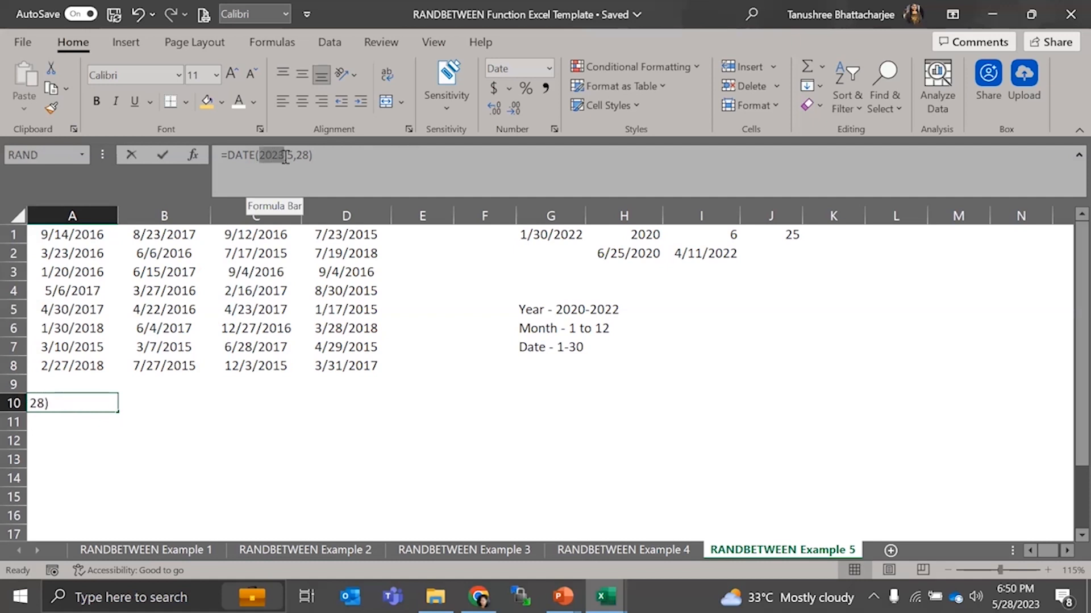
drag(290, 156, 310, 154)
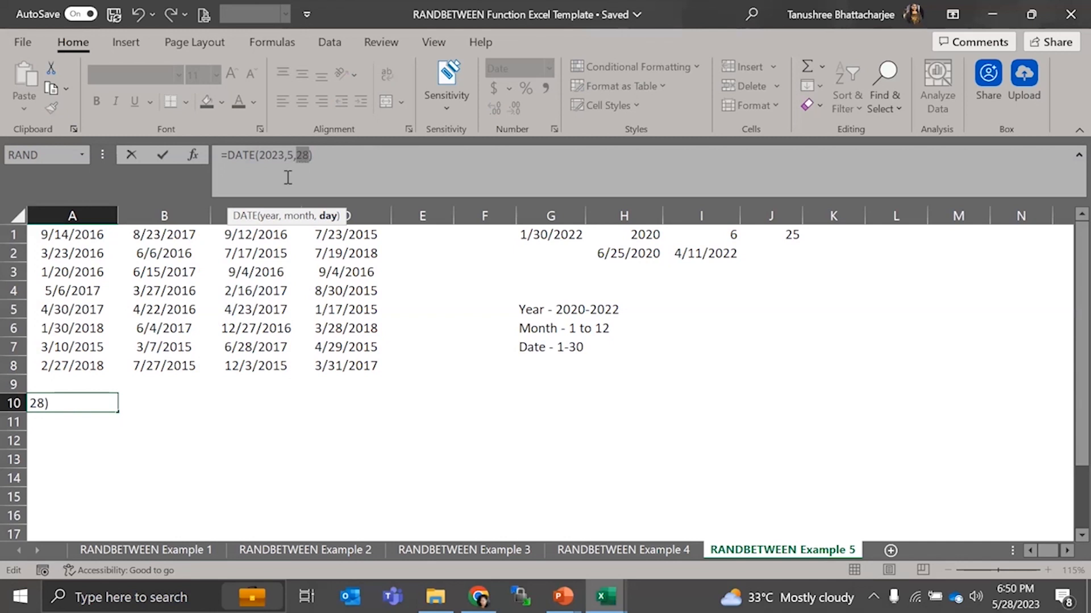
double_click(271, 153)
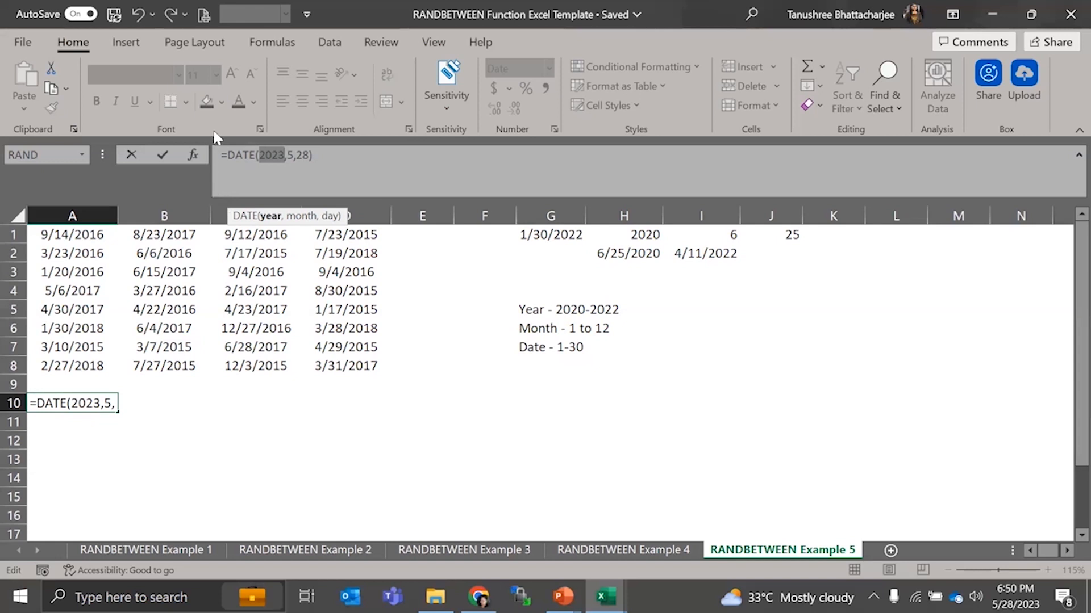
drag(286, 155, 306, 154)
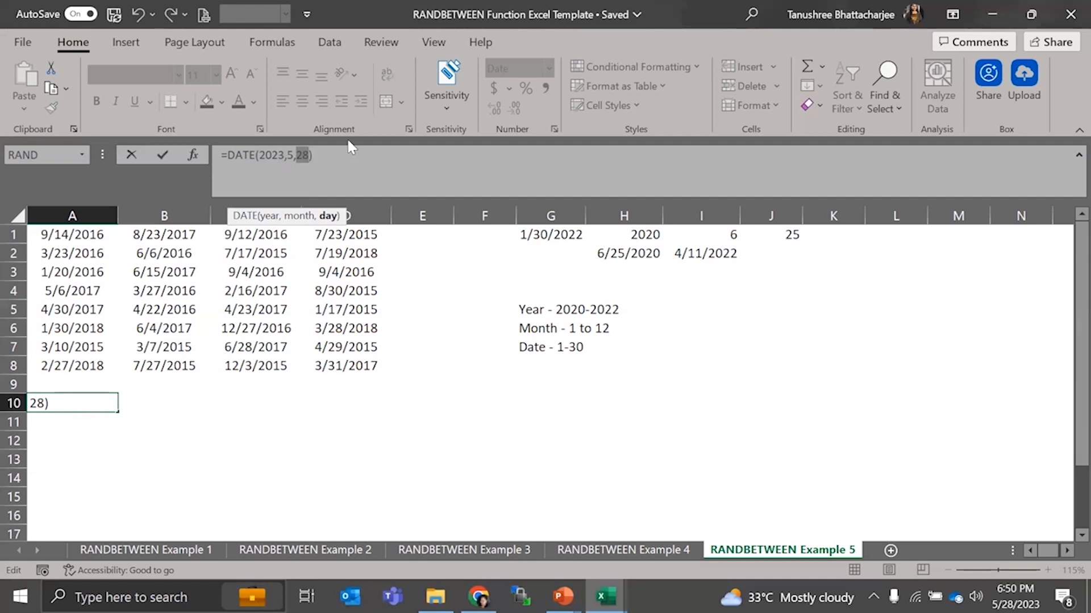
Replace the year argument of the DATE formula in A10 with RANDBETWEEN(2020,2023)
double_click(264, 157)
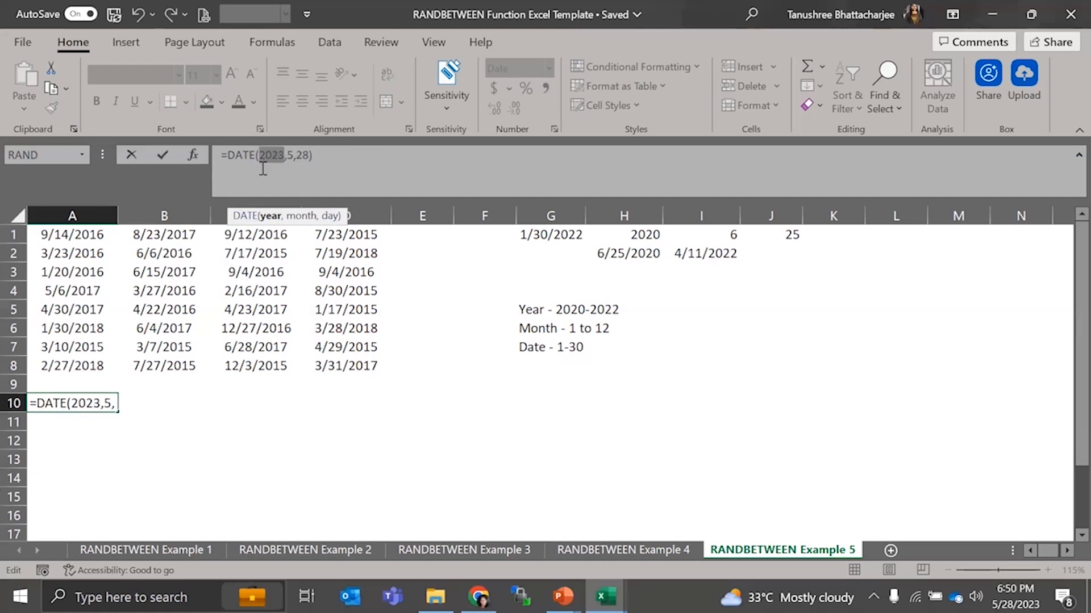
text(randb)
key(Tab)
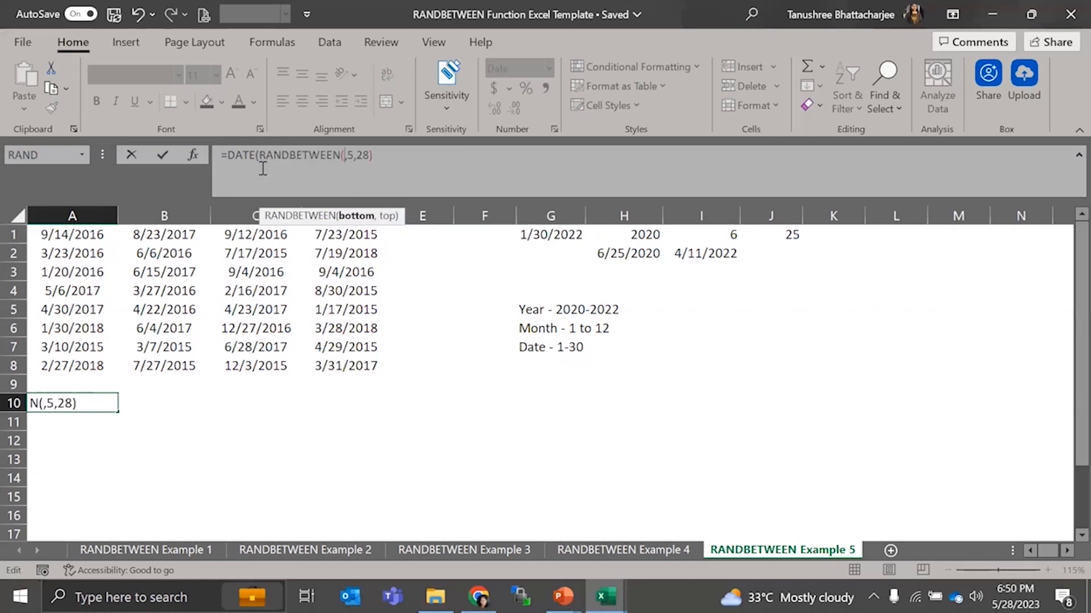
text(2020)
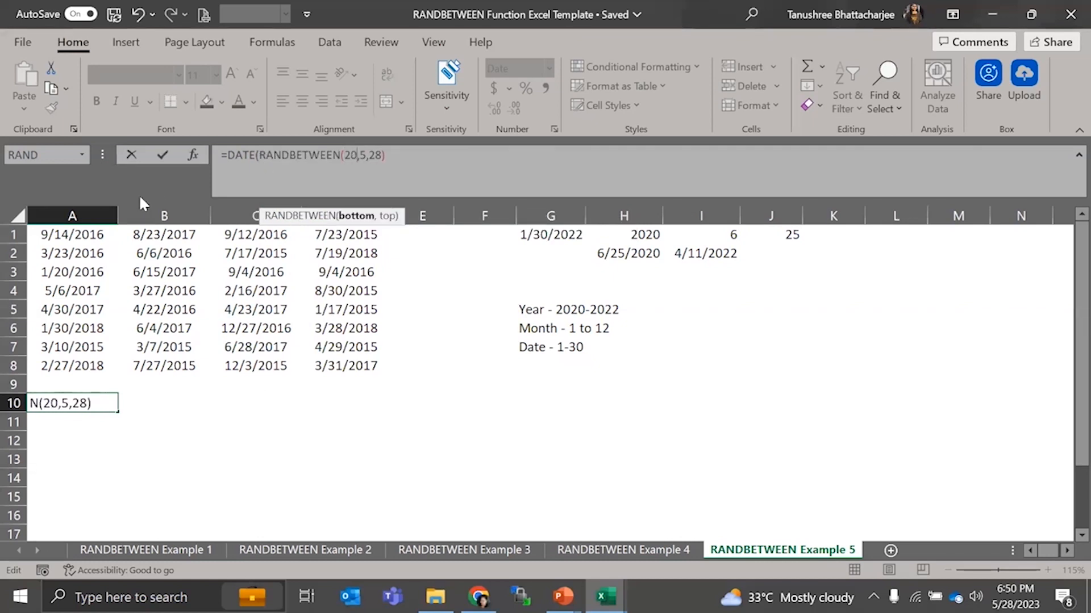
text(,2023)
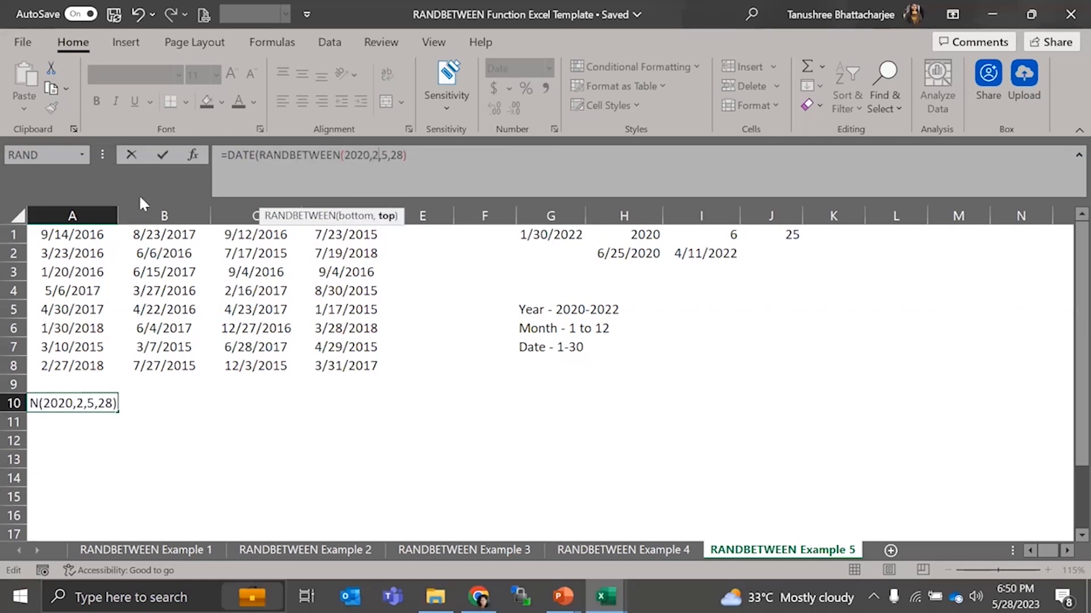
text())
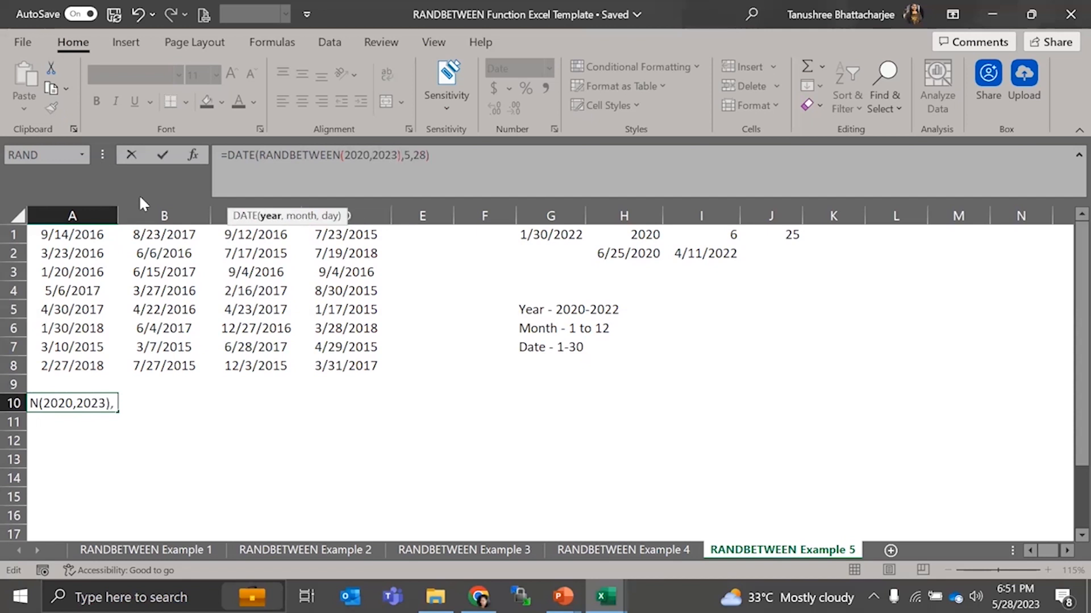
Replace the month argument of the A10 DATE formula with RANDBETWEEN(1,12)
click(408, 155)
key(Delete)
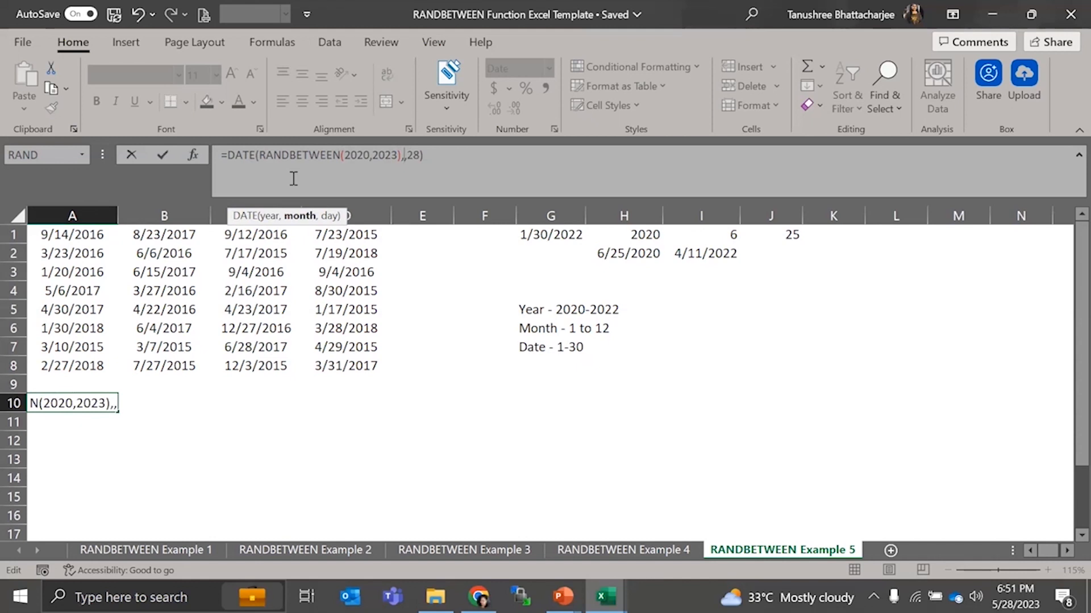
text(randb)
key(Tab)
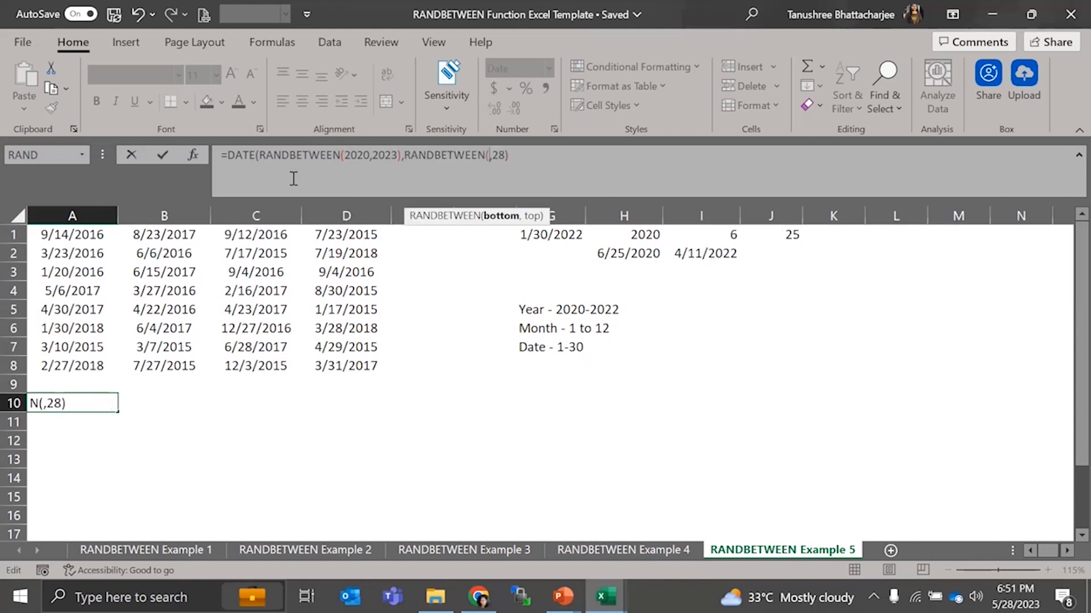
text(1,12)
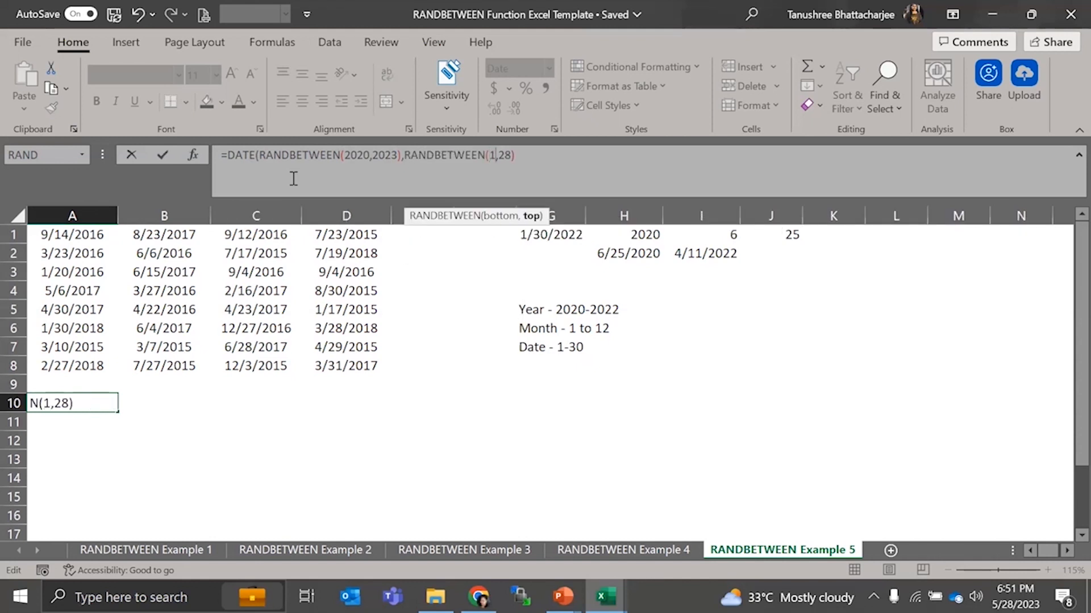
text())
Replace the day argument of the A10 DATE formula with RANDBETWEEN(1,31) and commit the formula
key(Right)
key(Delete)
key(Delete)
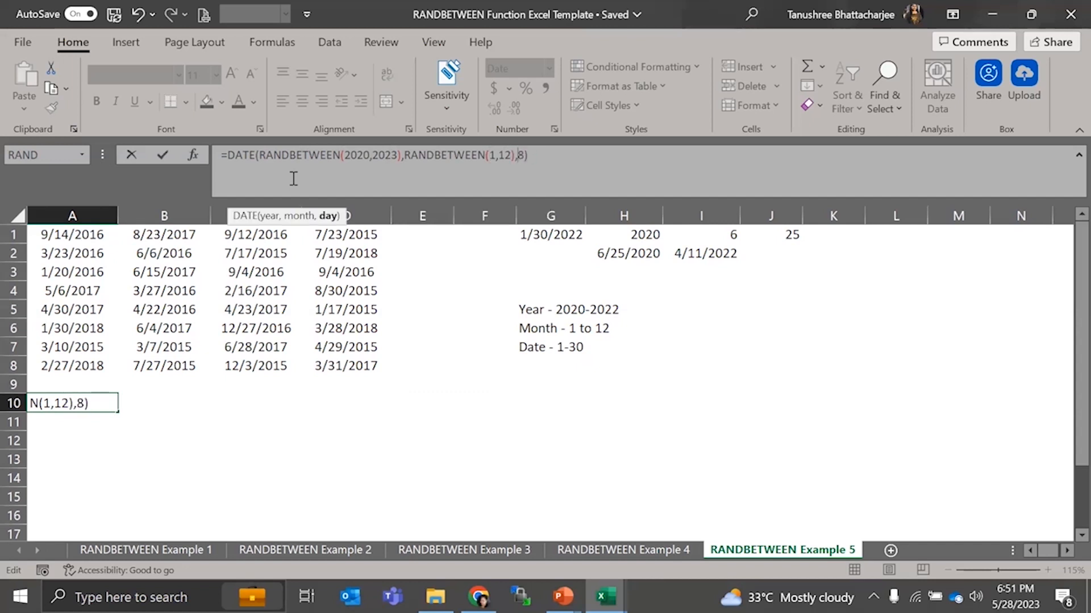
text(randb)
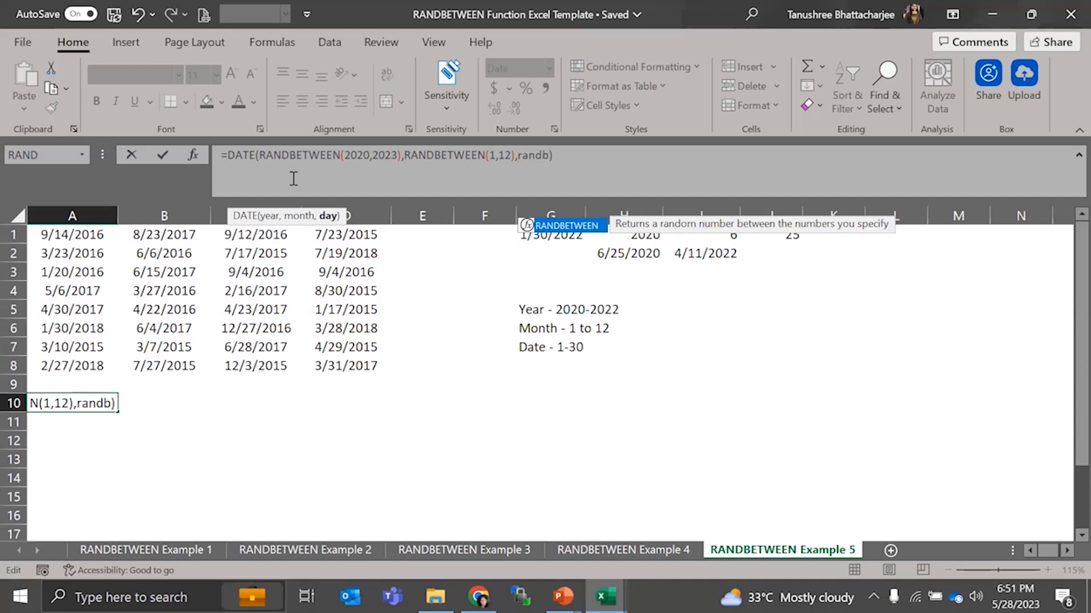
key(Tab)
text(1,31)
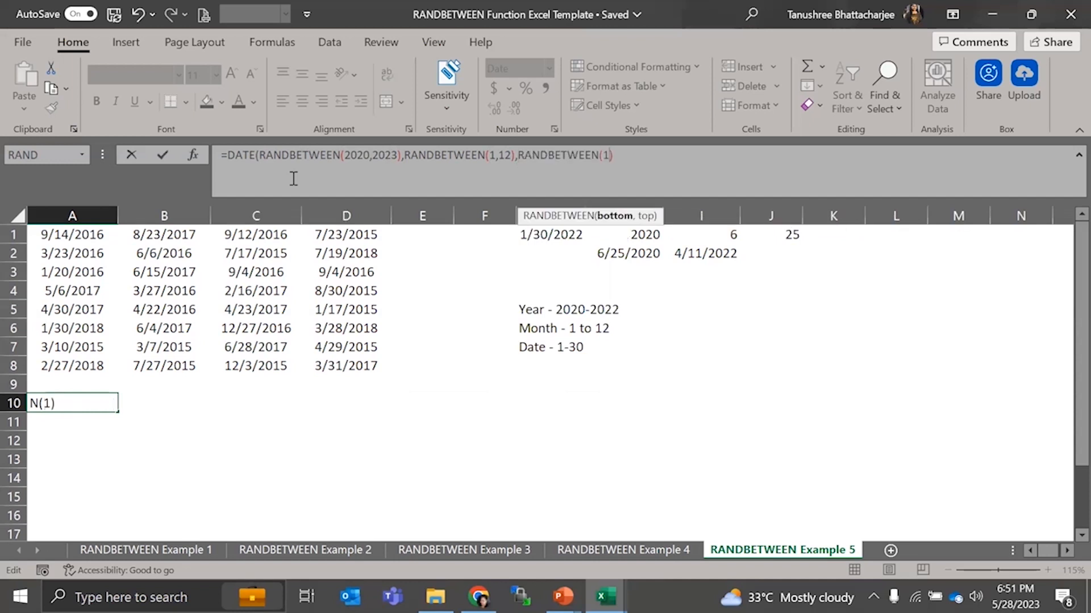
key(Right)
text())
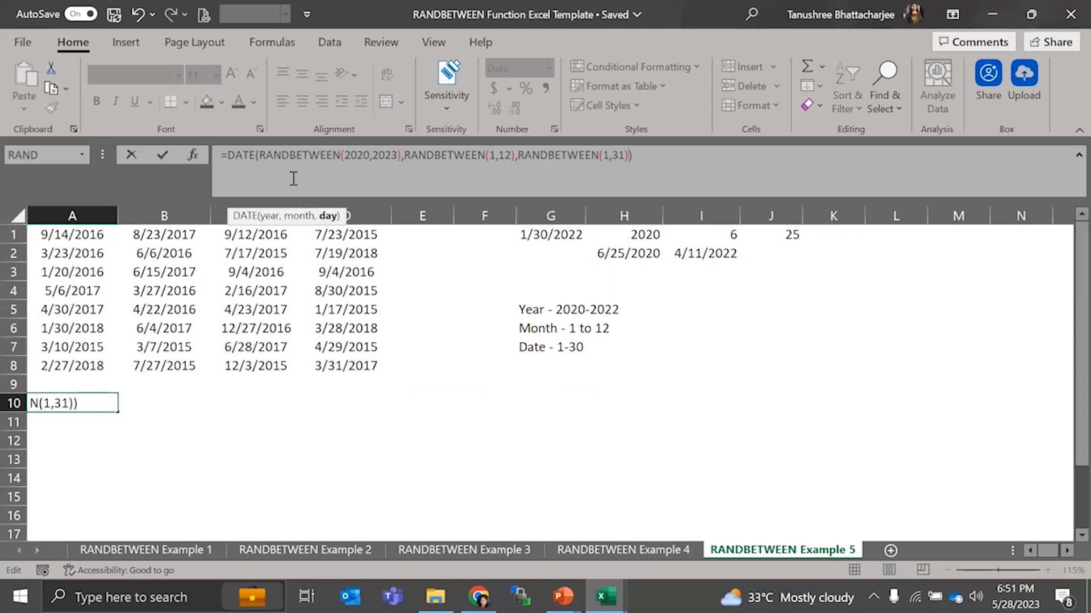
key(Return)
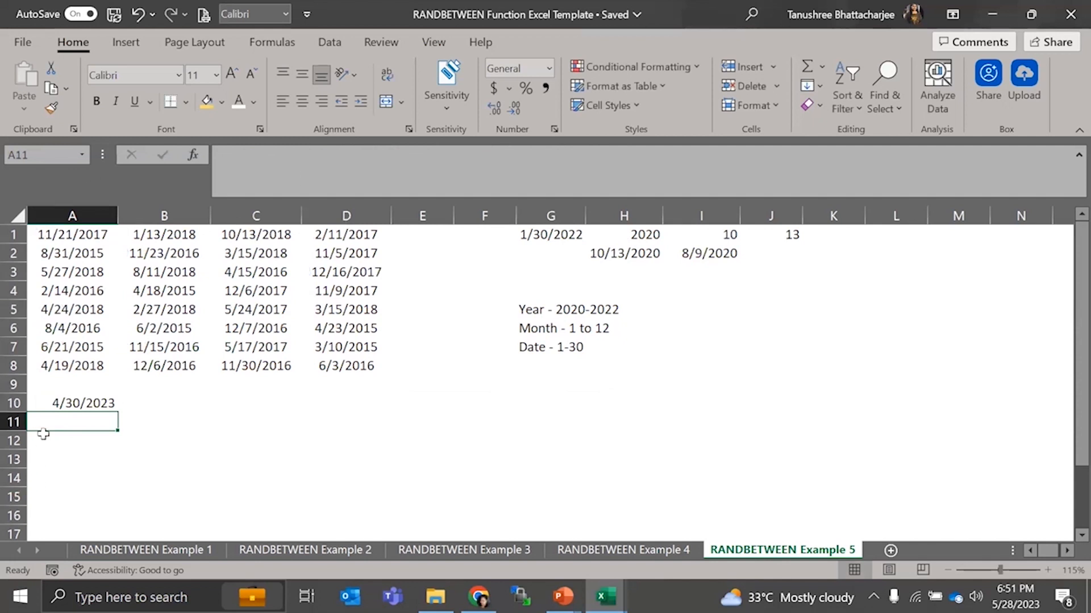
Examine the three RANDBETWEEN functions nested inside the DATE formula of cell A10, and recalculate the sheet
click(45, 407)
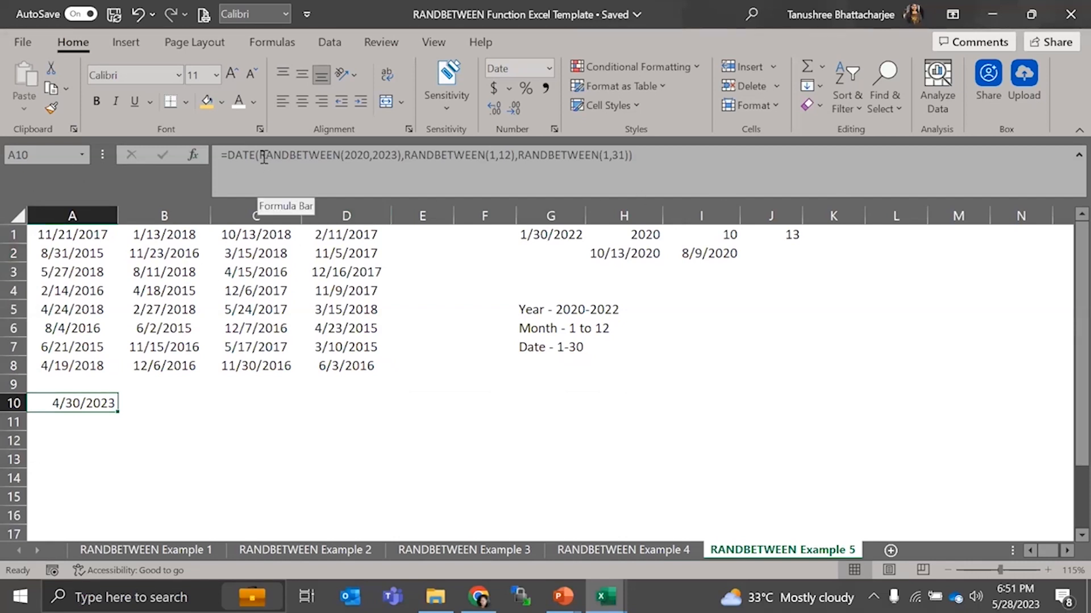
drag(260, 155, 630, 155)
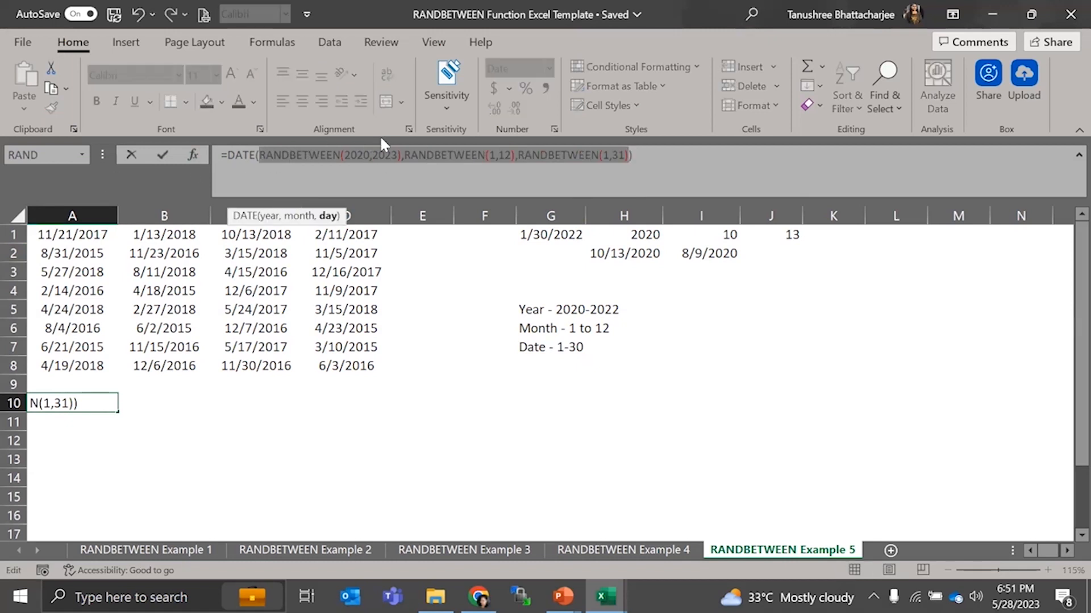
click(262, 158)
drag(261, 158, 375, 162)
drag(386, 160, 400, 159)
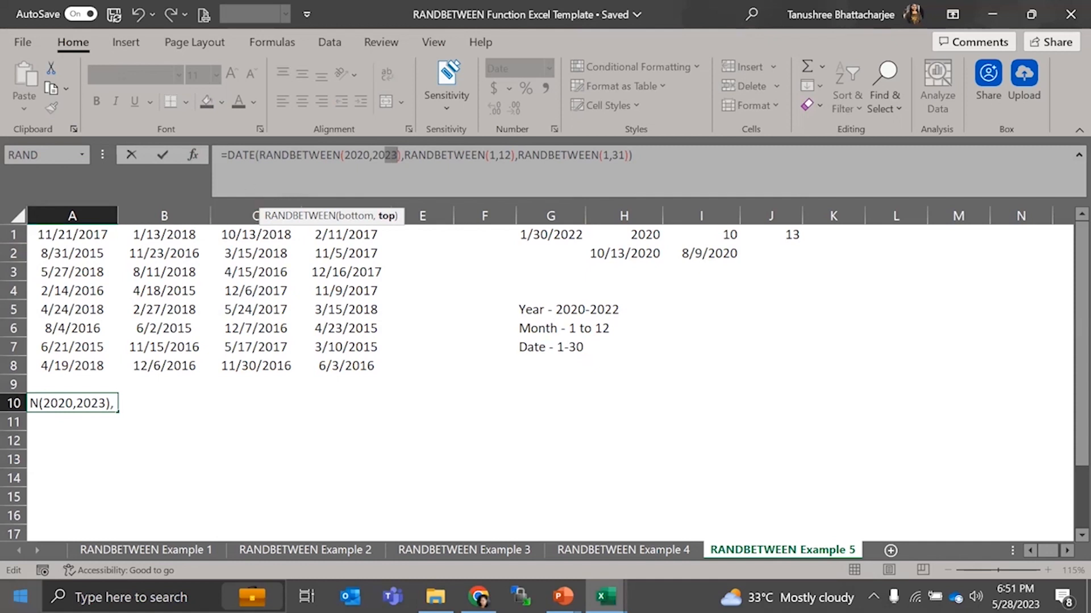
click(670, 152)
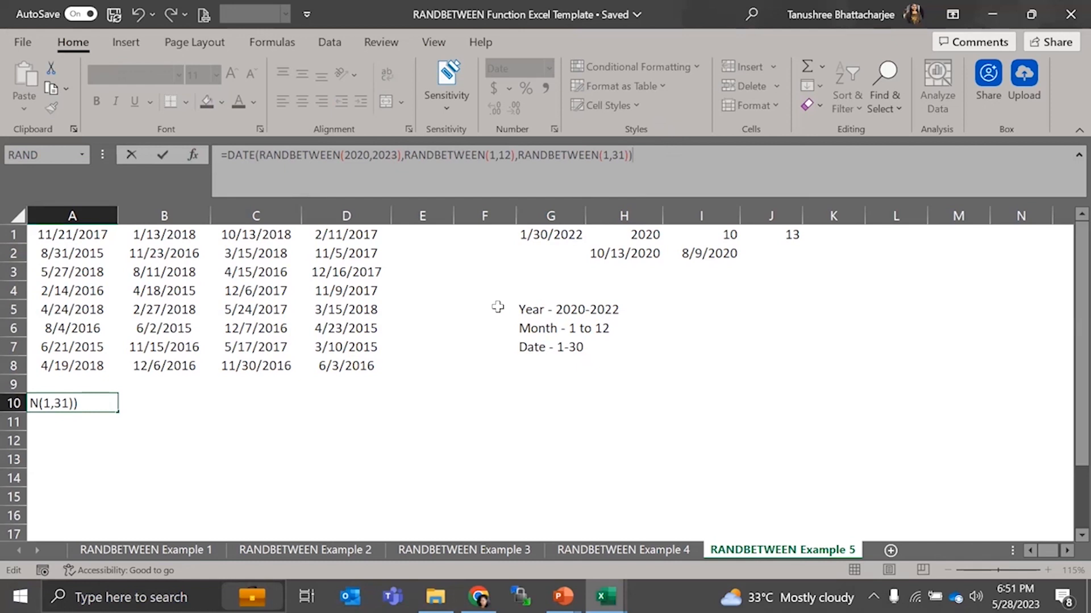
key(Return)
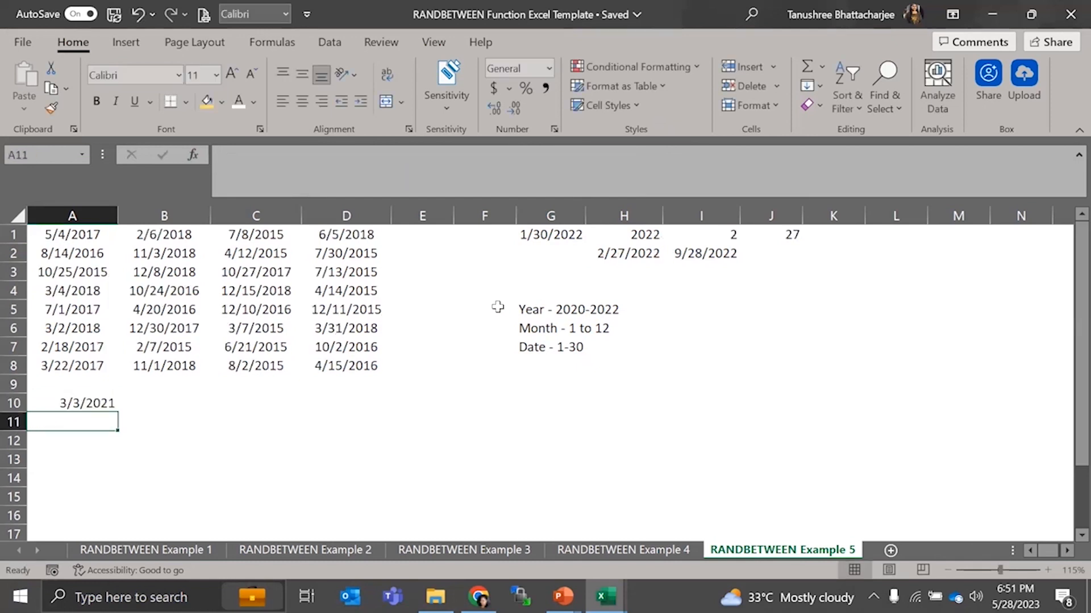
Close the RANDBETWEEN Function Excel Template workbook and the Book1 workbook
click(1066, 8)
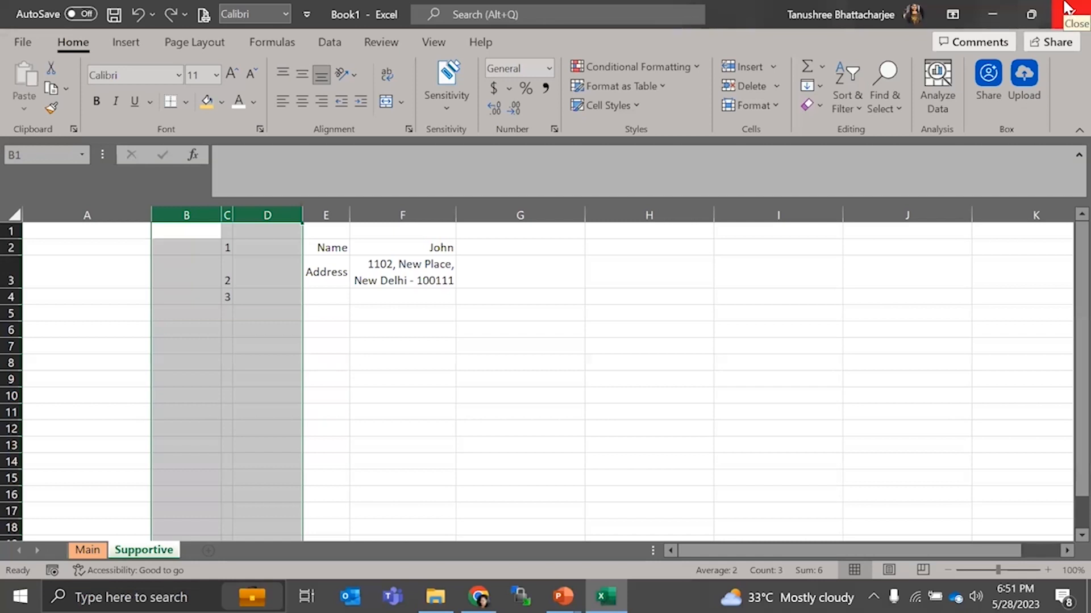
click(1066, 8)
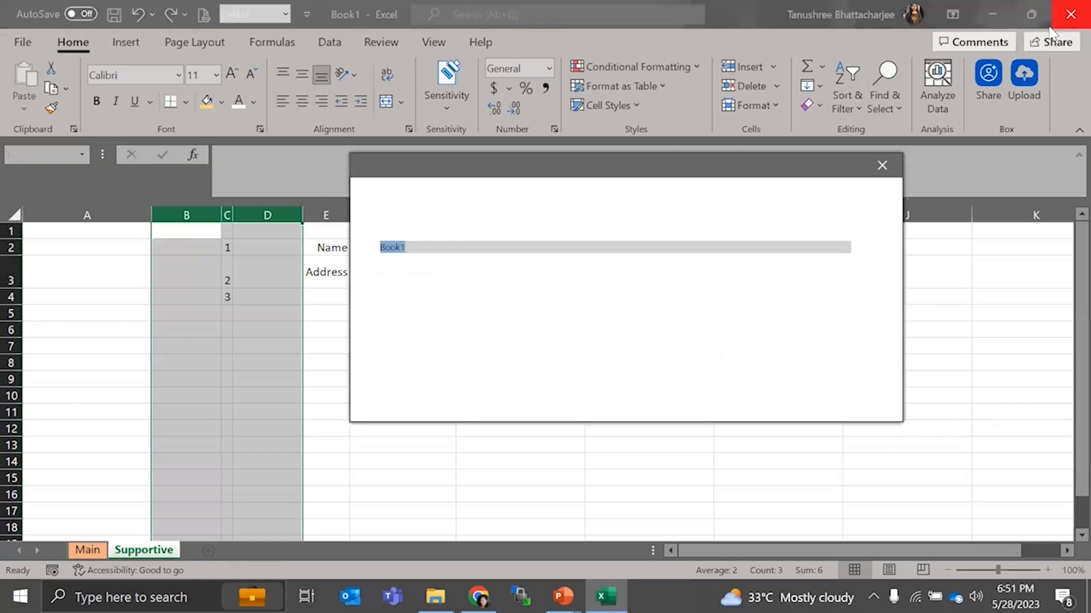
click(786, 386)
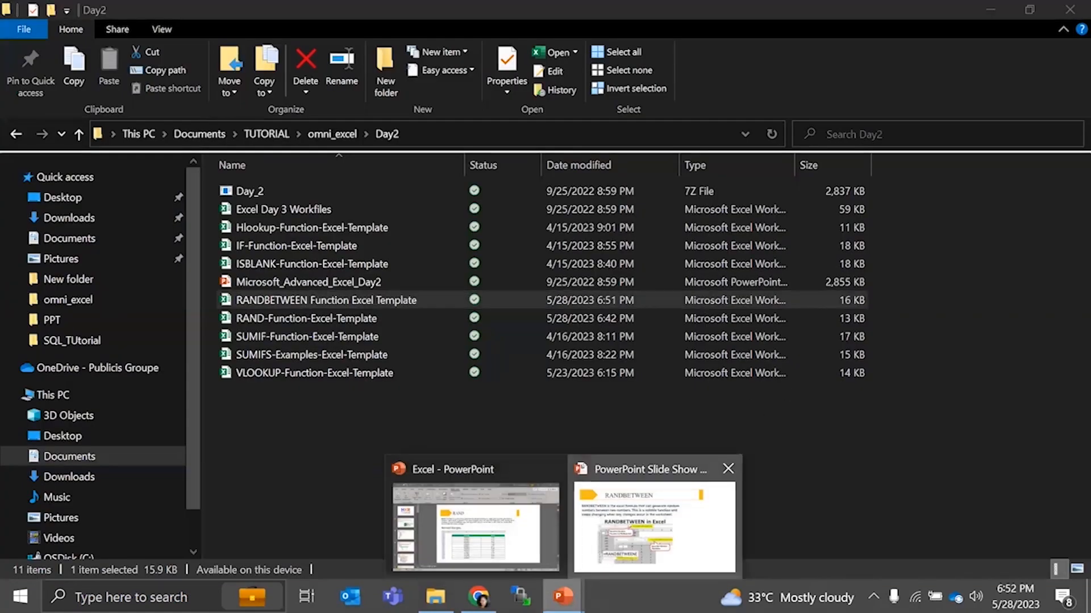
Switch to the running PowerPoint slide show and advance to the ISBLANK slide
click(608, 545)
key(Right)
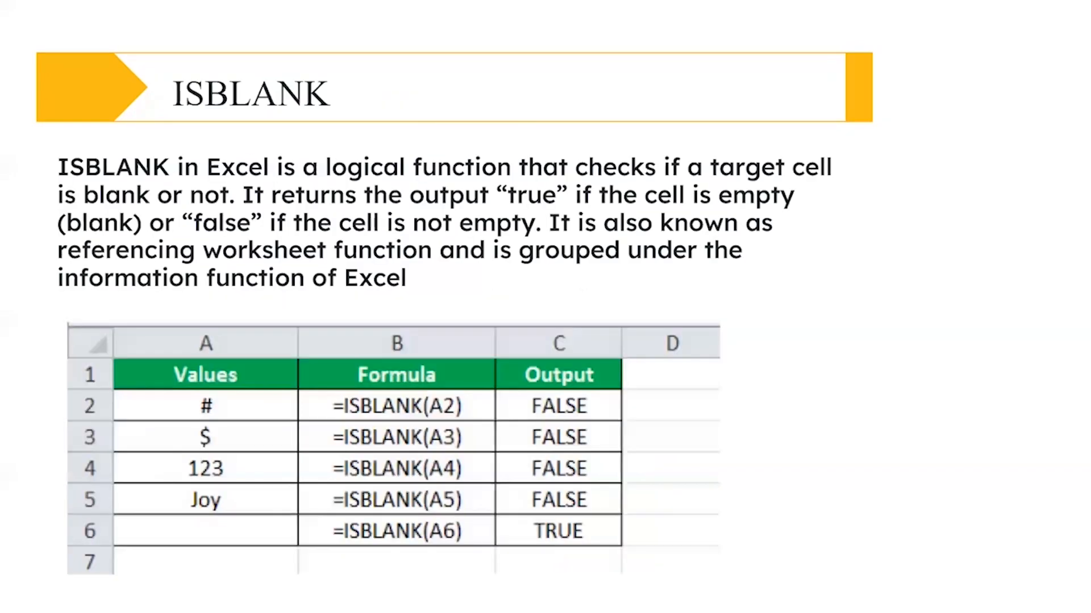
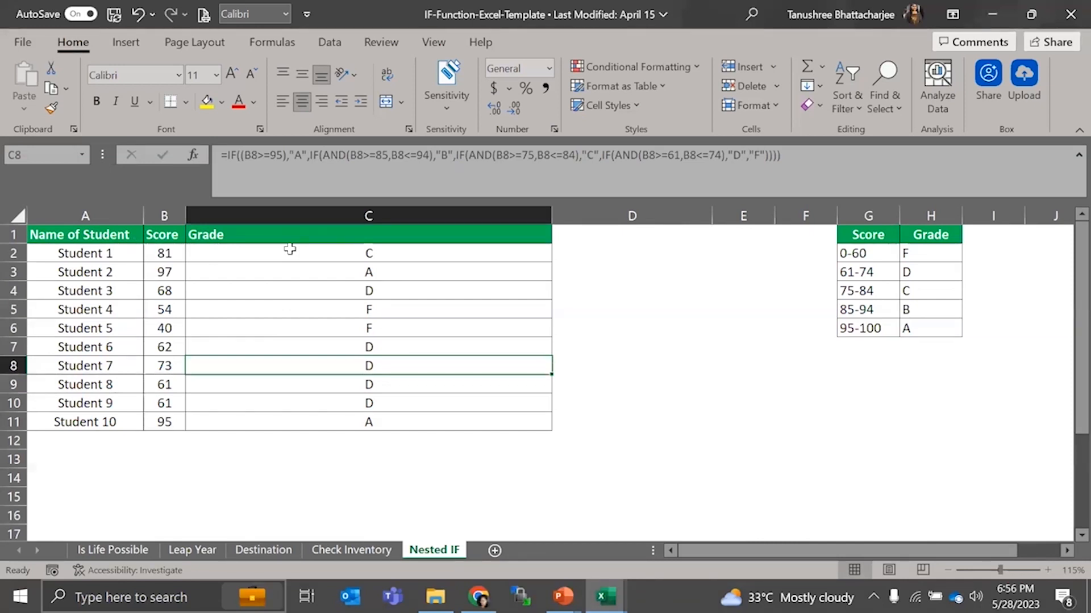
Open the Is Life Possible sheet of the IF function workbook and review the planet names and oxygen availability values
click(113, 550)
click(152, 484)
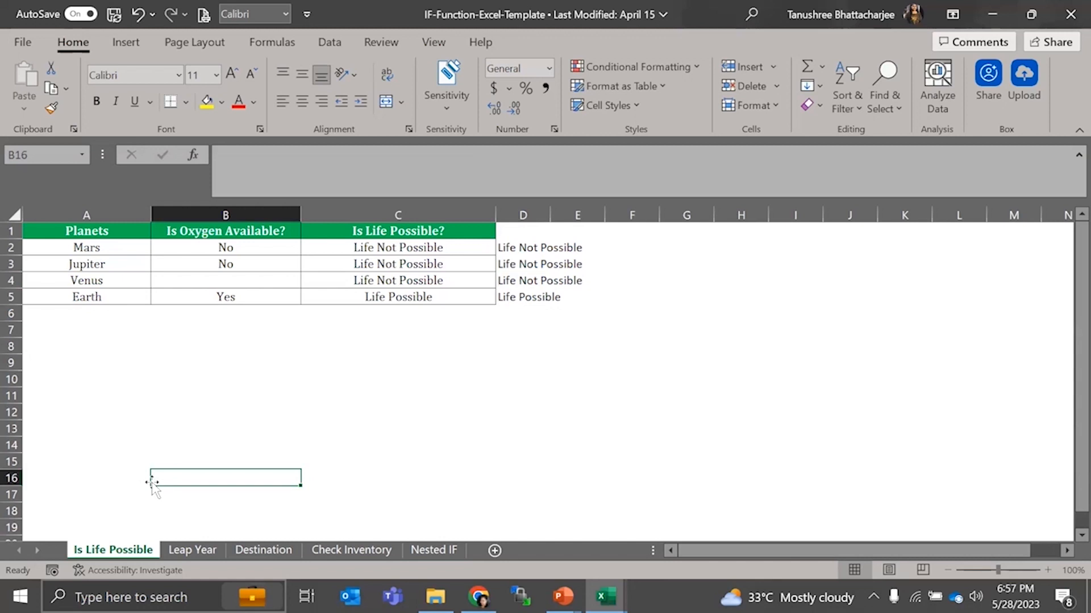
click(100, 247)
drag(100, 246, 101, 293)
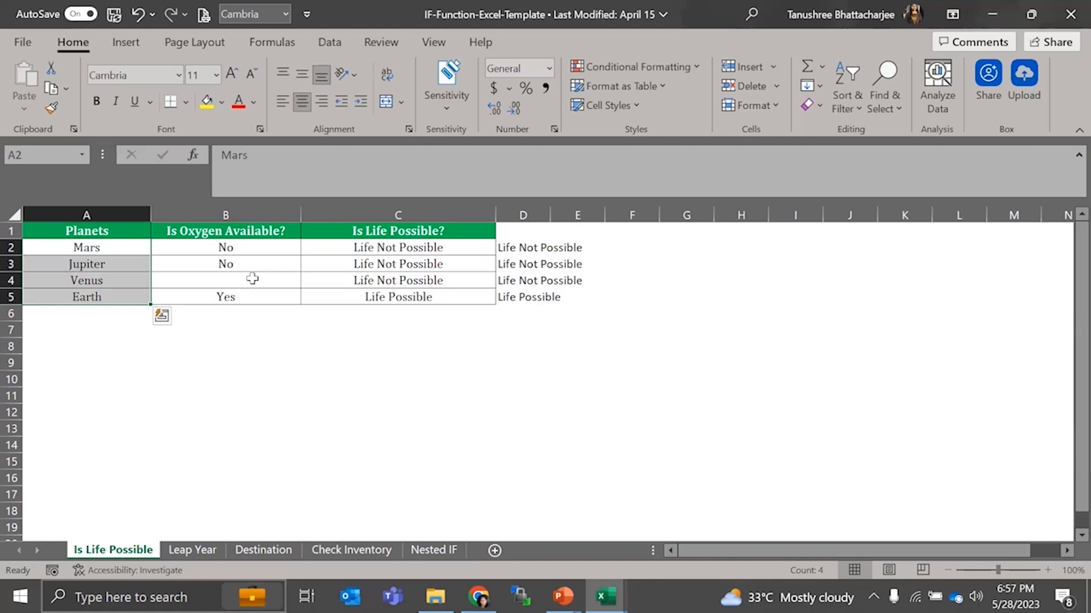
drag(252, 251, 254, 290)
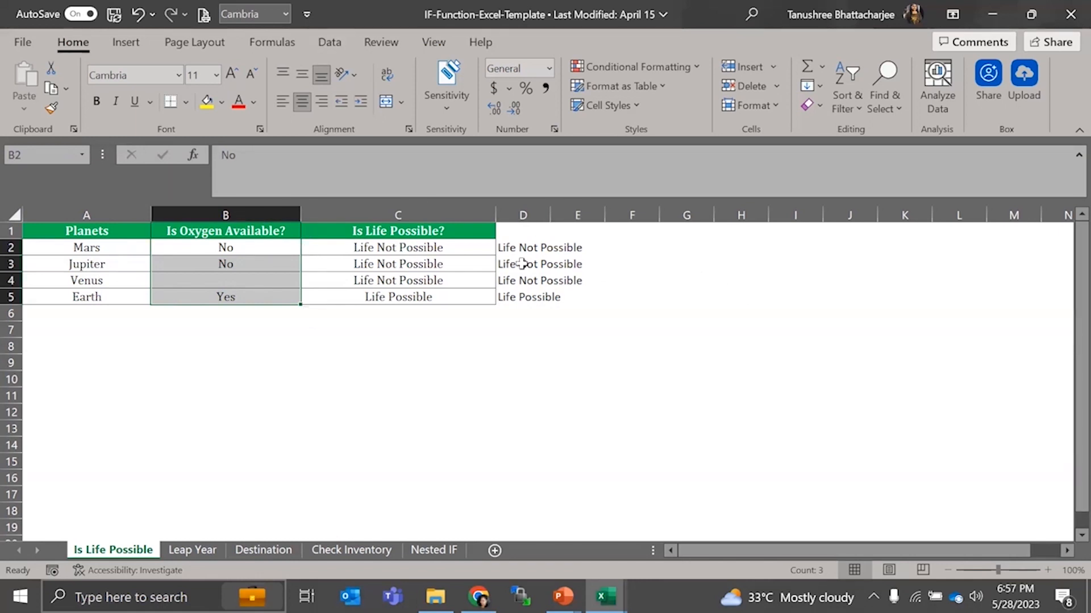
Clear the contents of column D beside the Is Life Possible? column
click(522, 244)
click(520, 216)
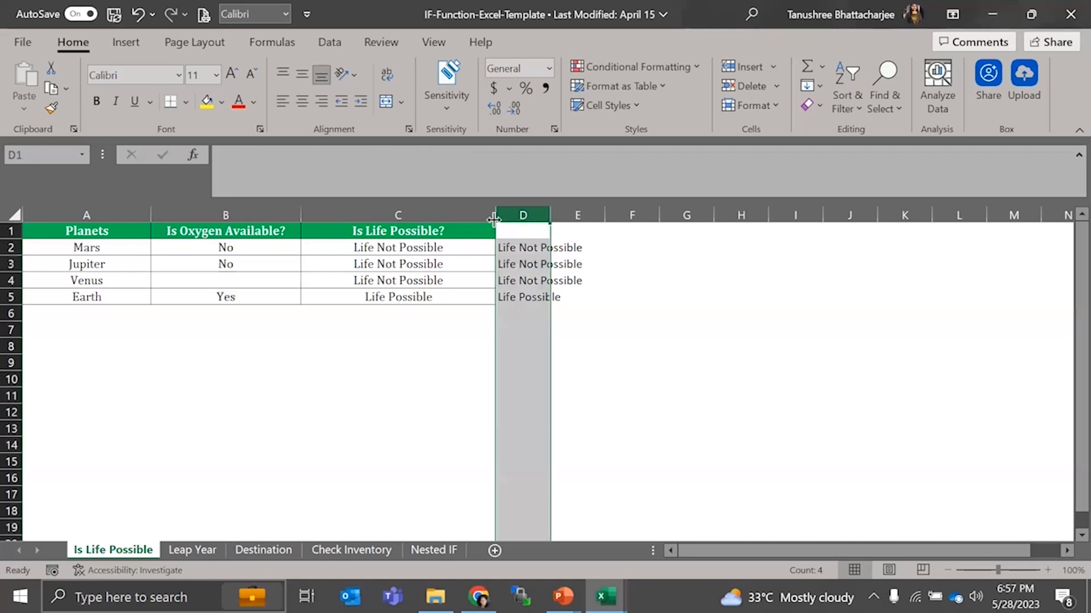
key(Delete)
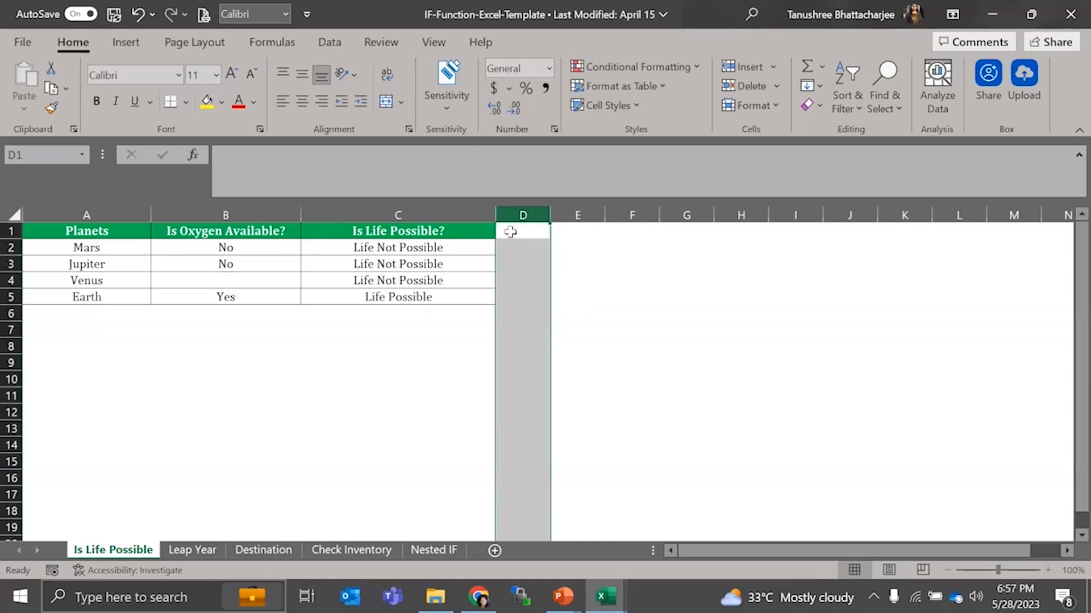
Enter =IF(B2="No","Life Not Possible","Life Possible") in D2 and fill the formula down through D5
click(522, 251)
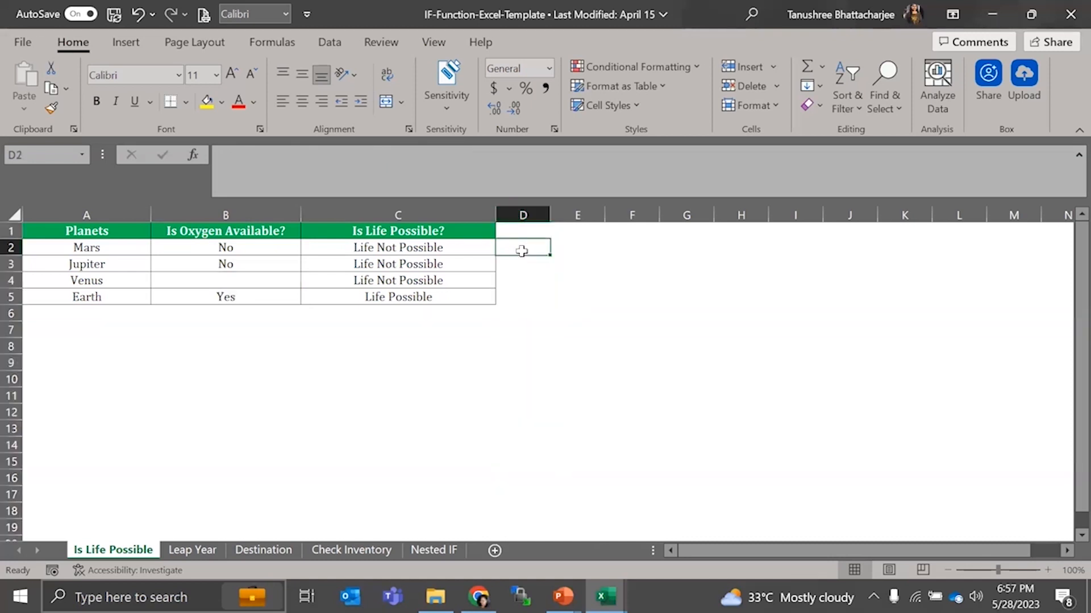
text(=)
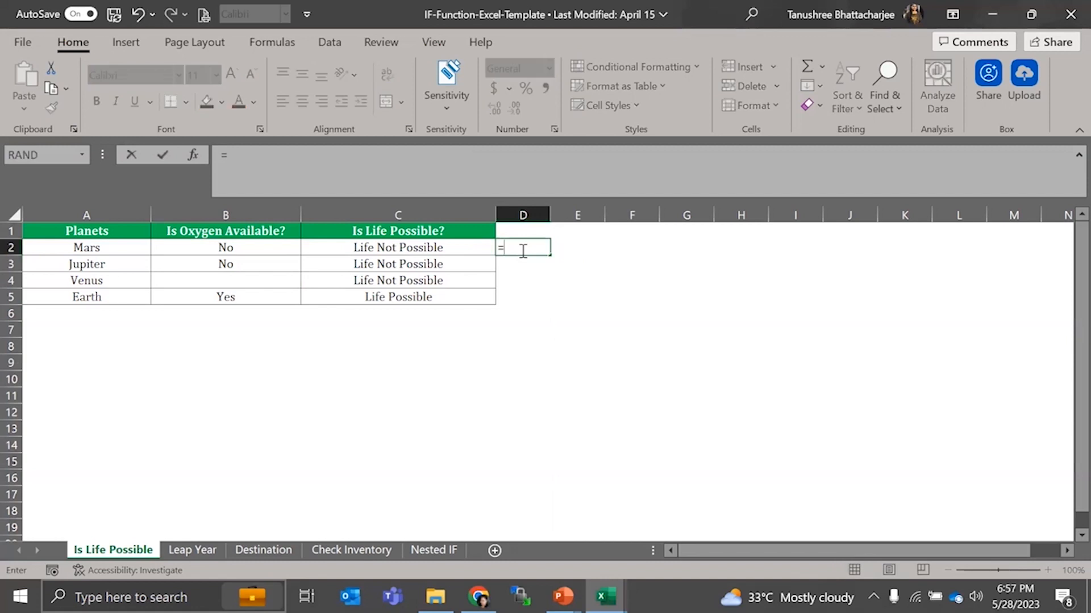
text(if()
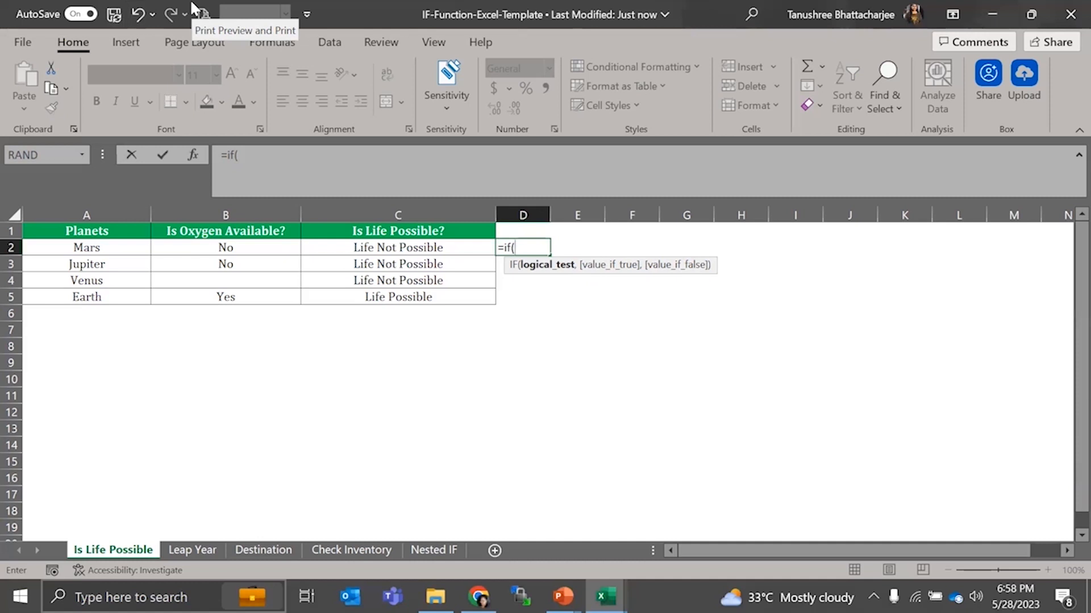
click(209, 244)
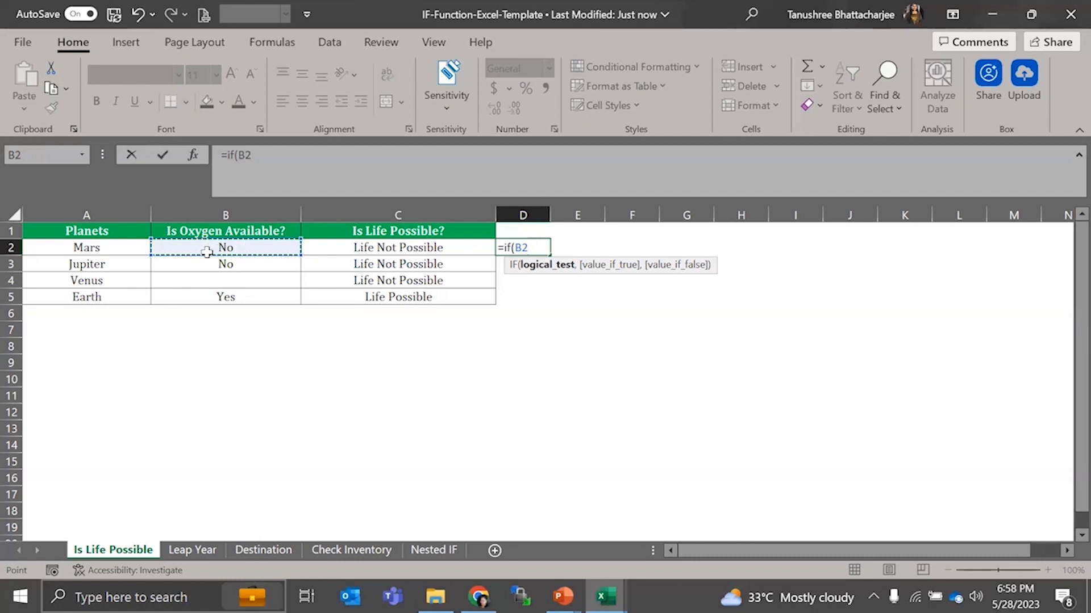
text(="No")
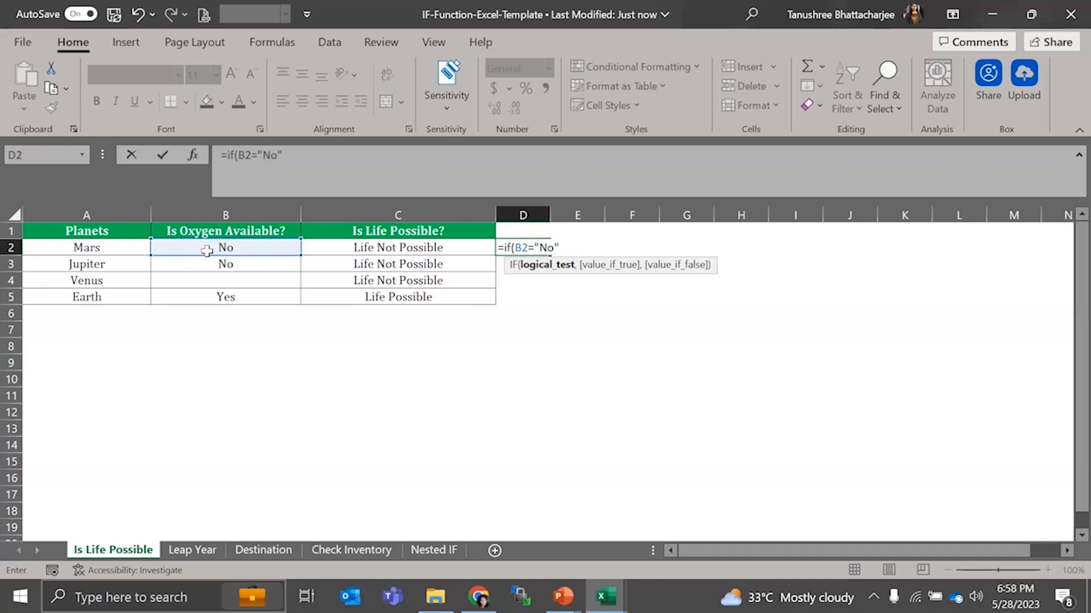
text(,")
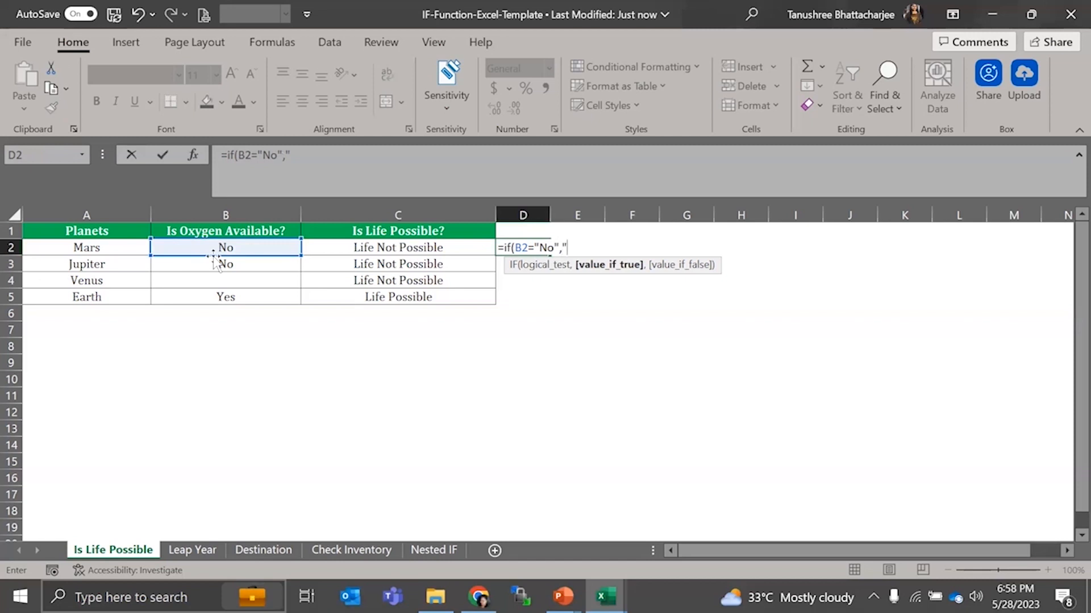
text(Life Not Possible")
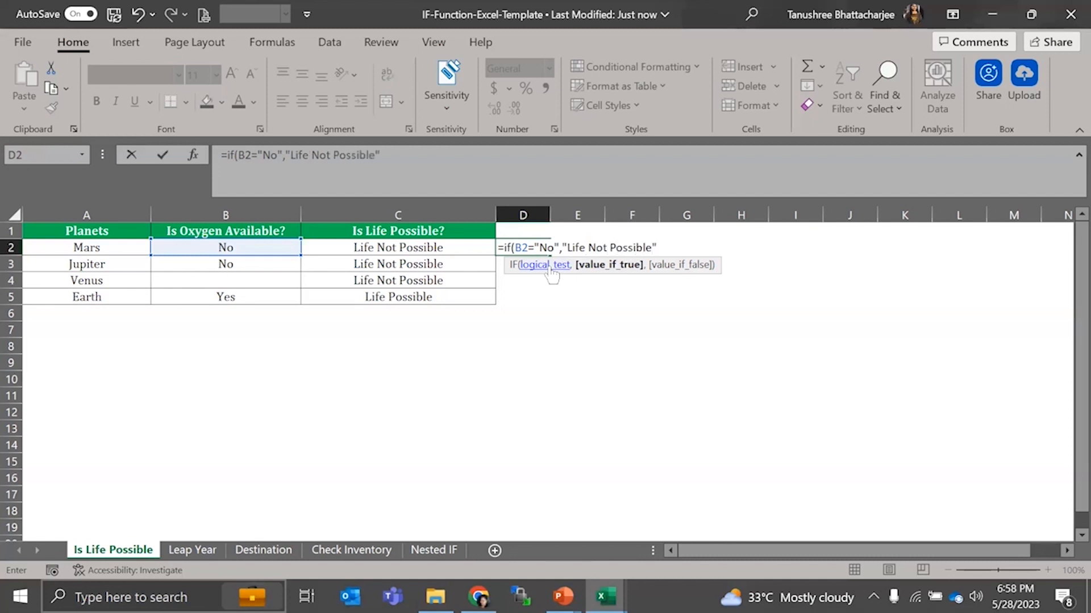
text(,)
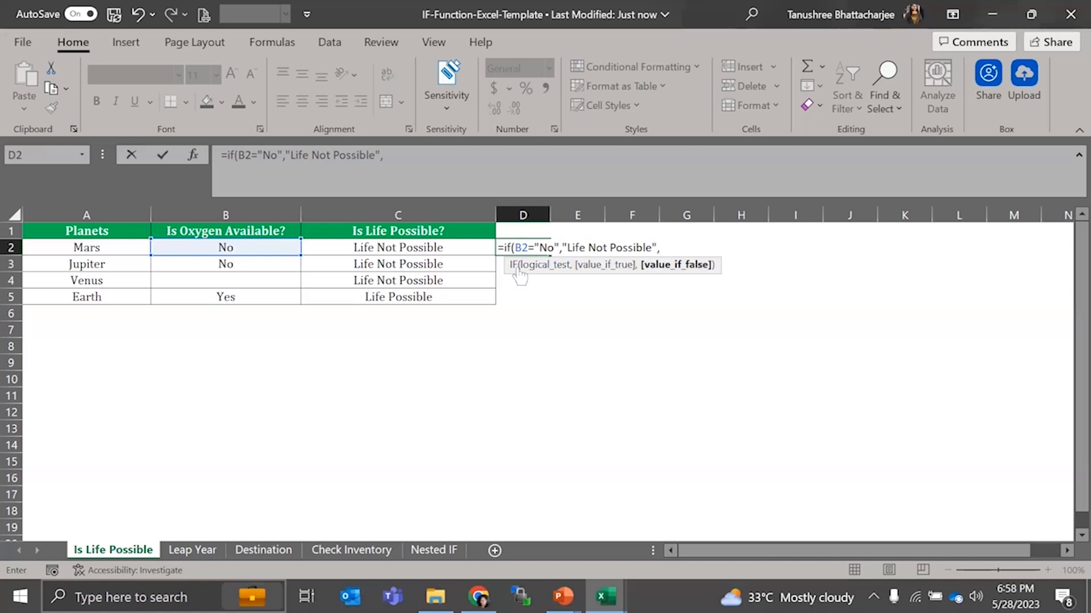
text("Life Possible"))
key(Return)
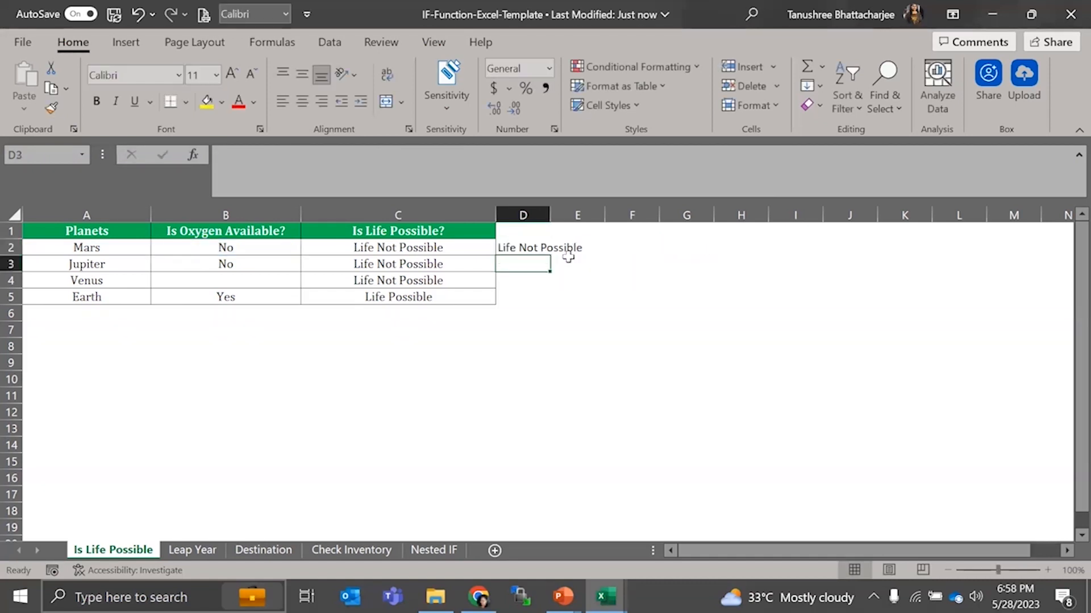
click(527, 249)
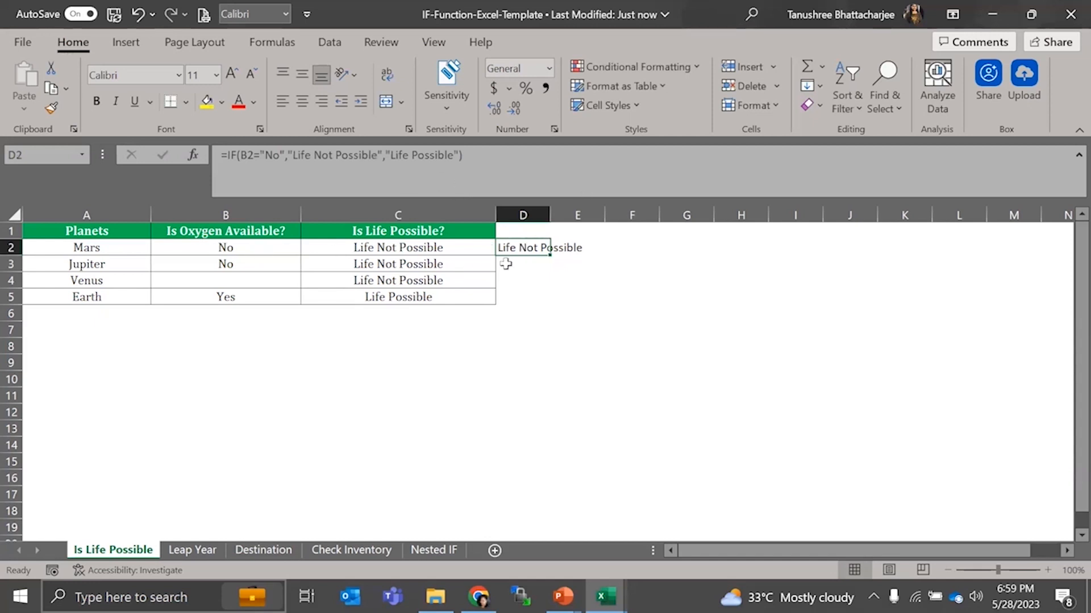
drag(550, 256, 547, 311)
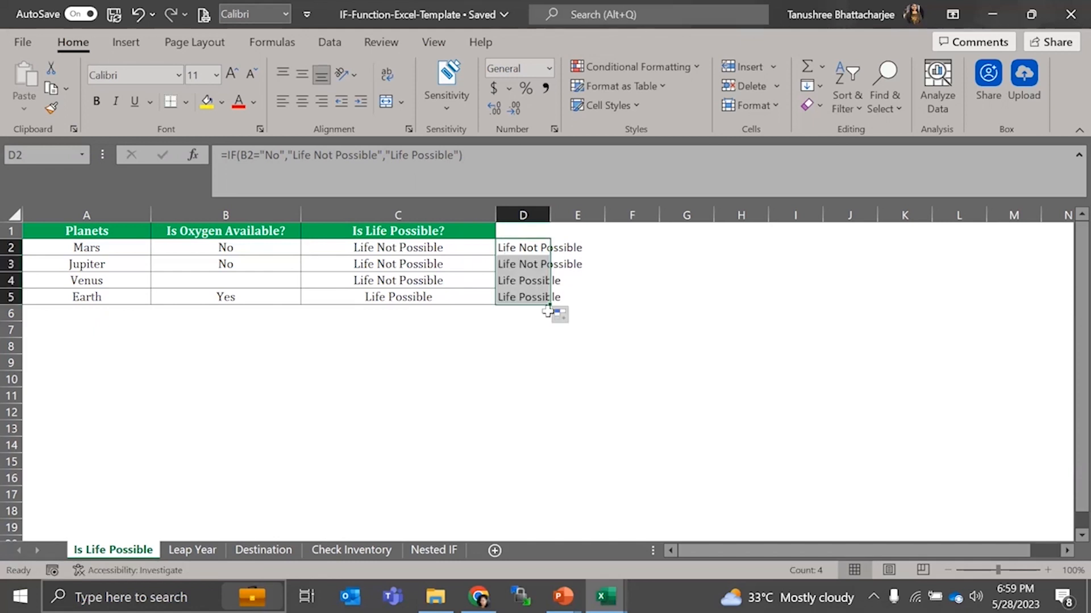
Compare the IF results in D2:D5 with the oxygen values, examining Venus's blank B4 cell and the formula in D4
click(215, 294)
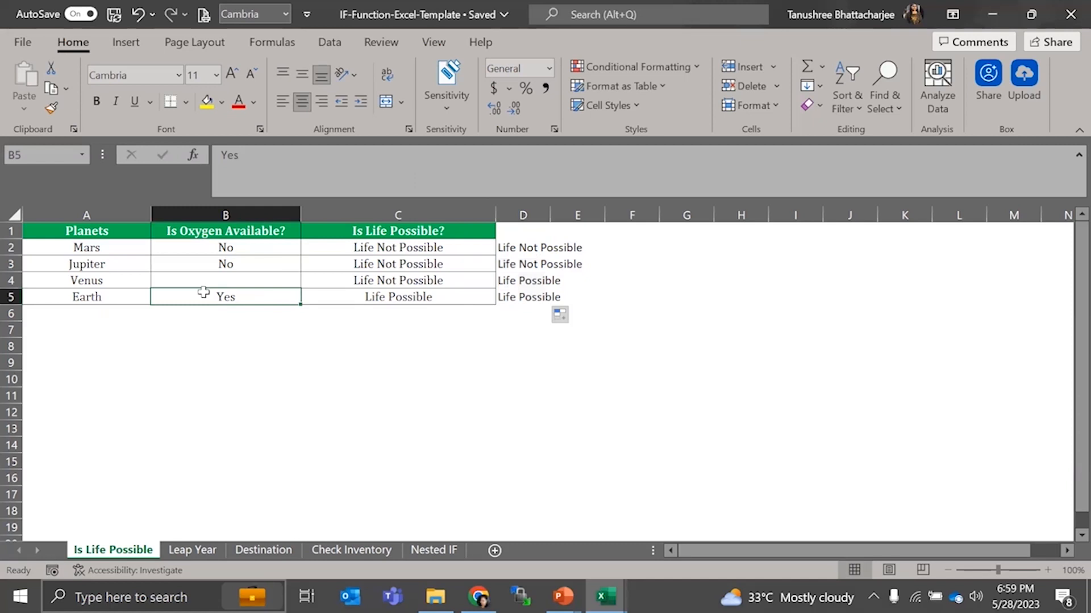
click(520, 300)
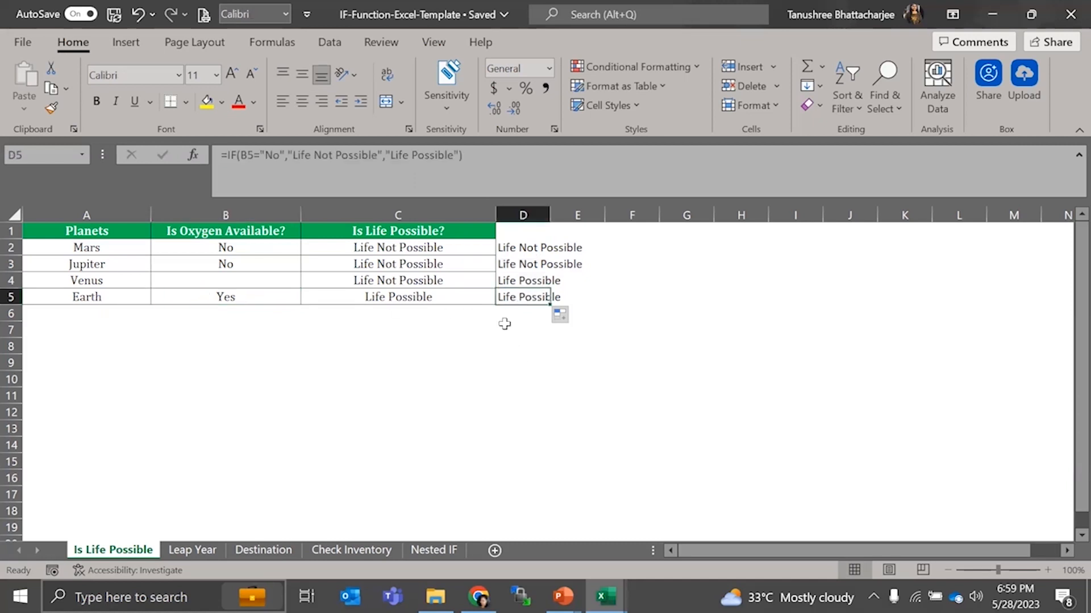
click(511, 246)
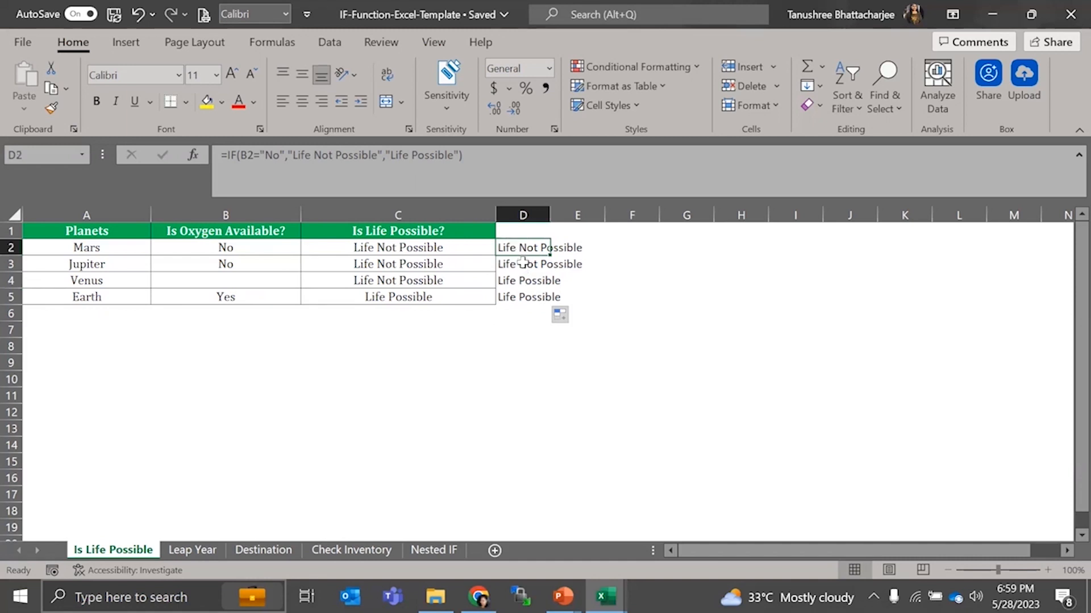
click(524, 264)
click(527, 298)
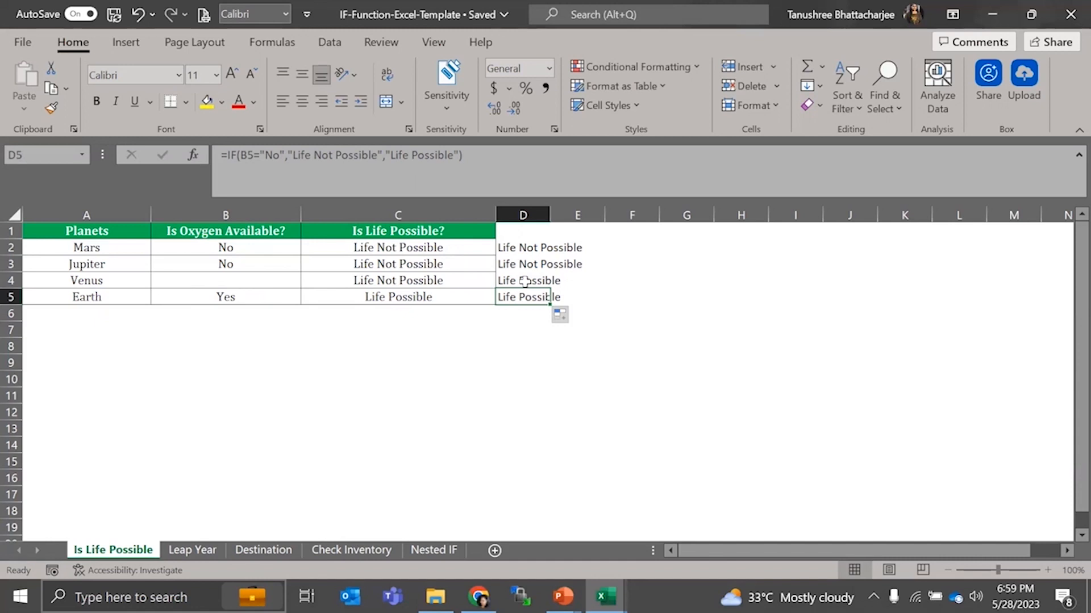
click(234, 279)
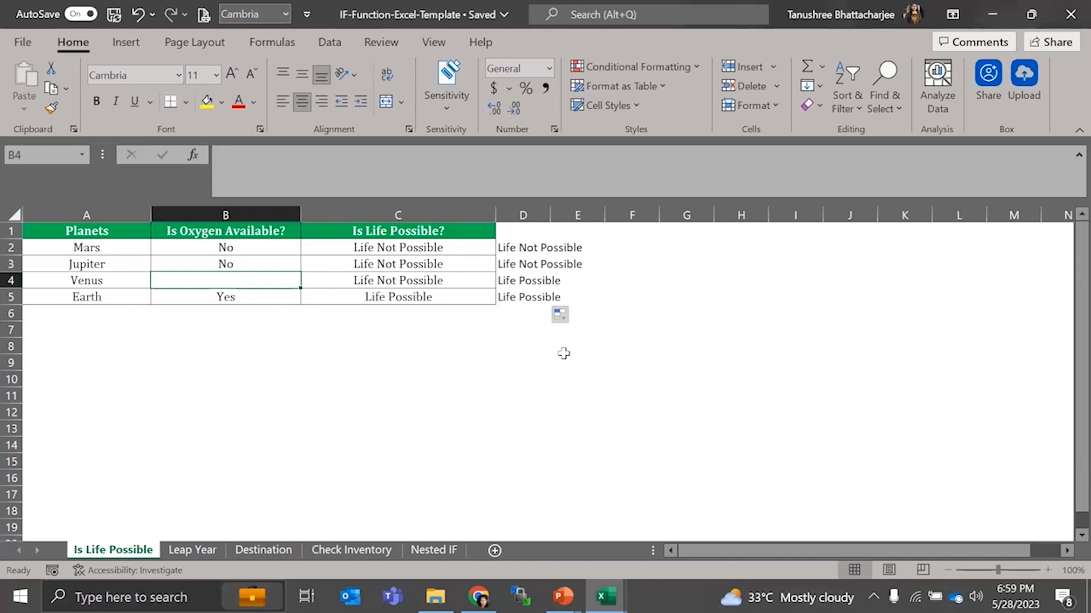
double_click(518, 280)
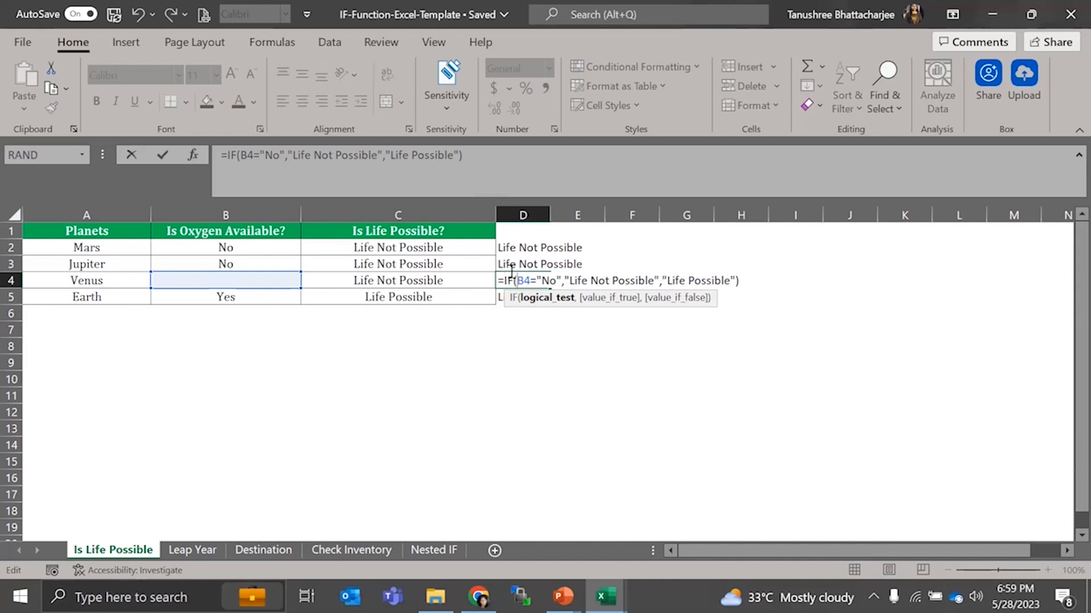
key(Return)
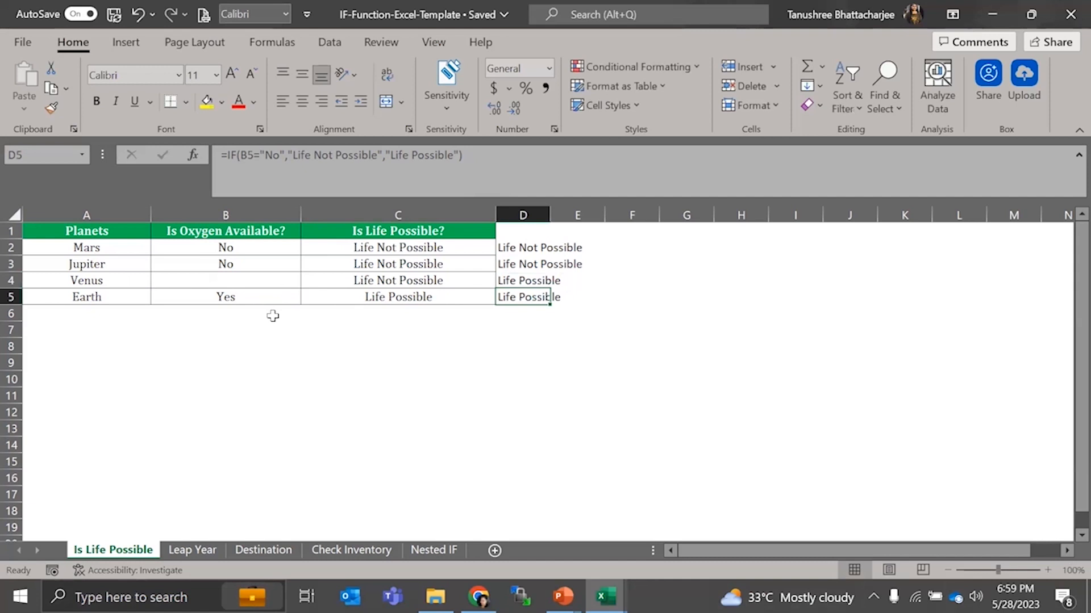
click(534, 282)
drag(537, 246, 530, 301)
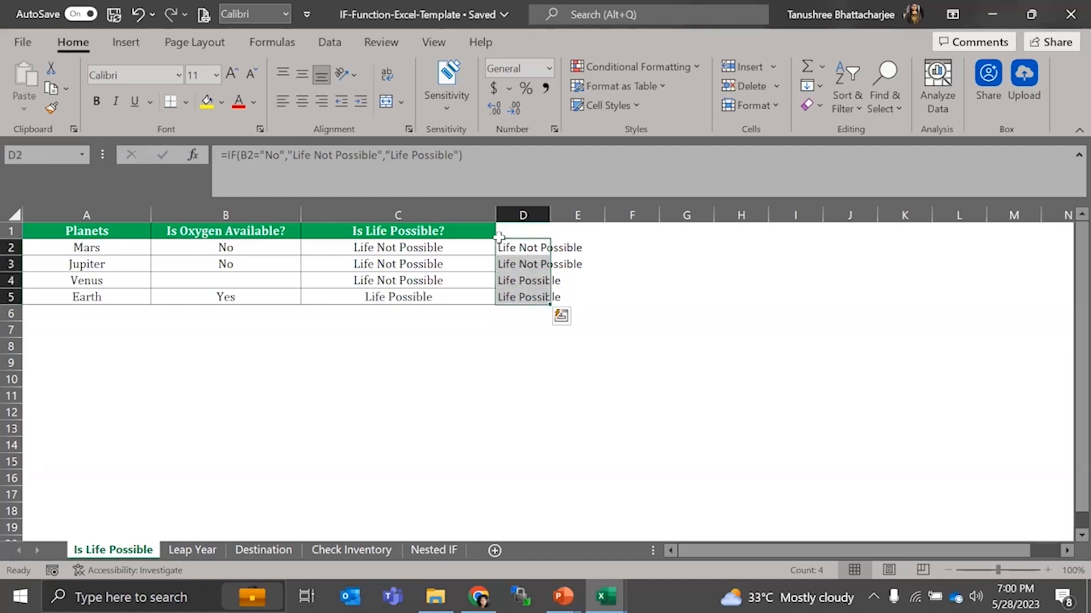
Change the formula in D2 to =IF(B2="Yes","Life Possible","Life Not Possible")
click(530, 246)
click(280, 155)
double_click(273, 154)
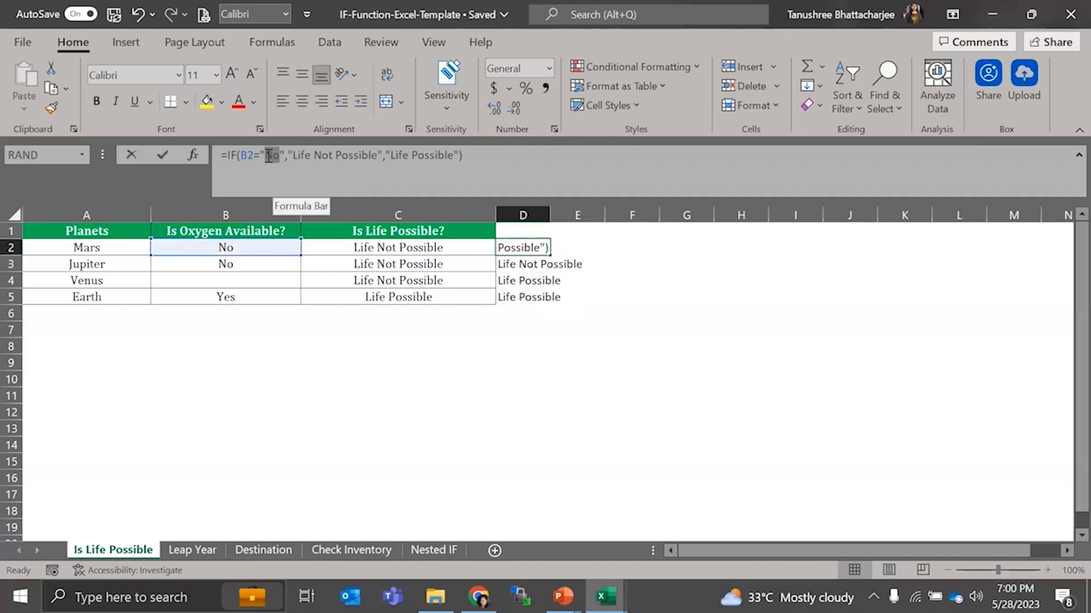
text(Ye)
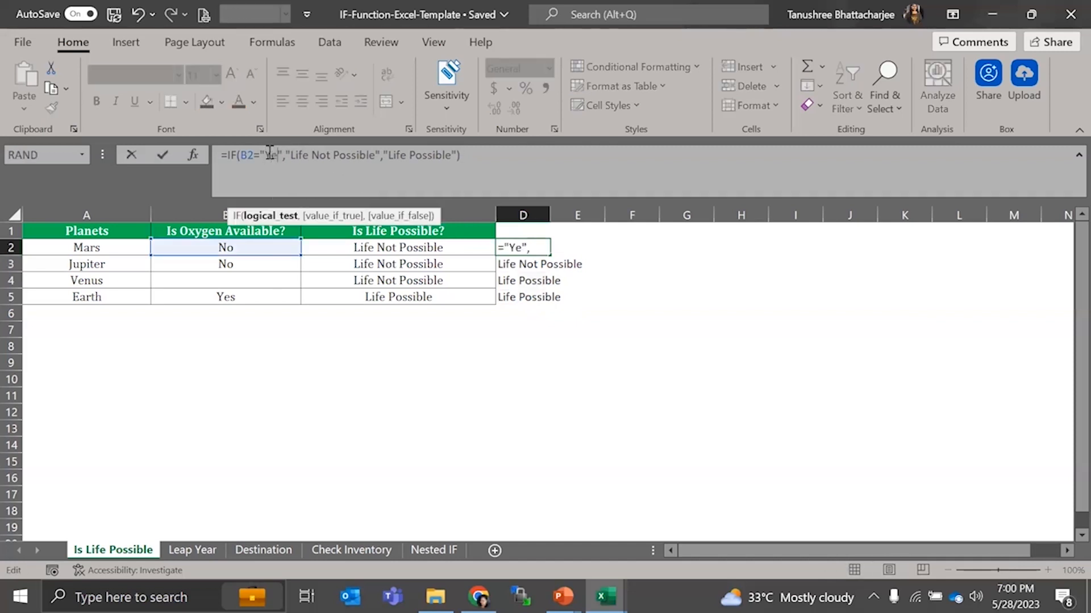
text(s)
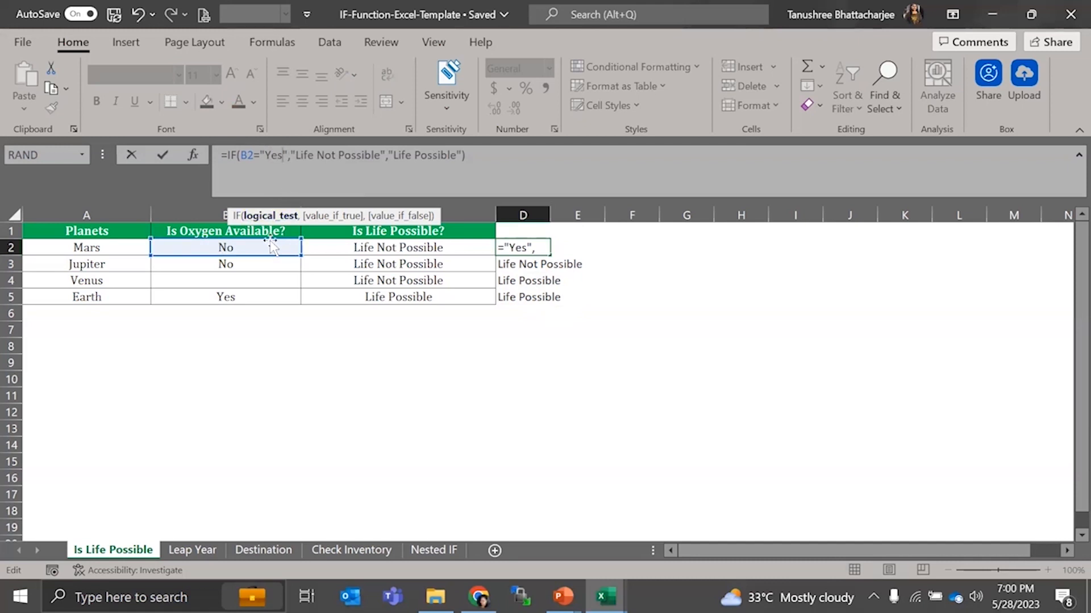
double_click(326, 155)
key(BackSpace)
key(BackSpace)
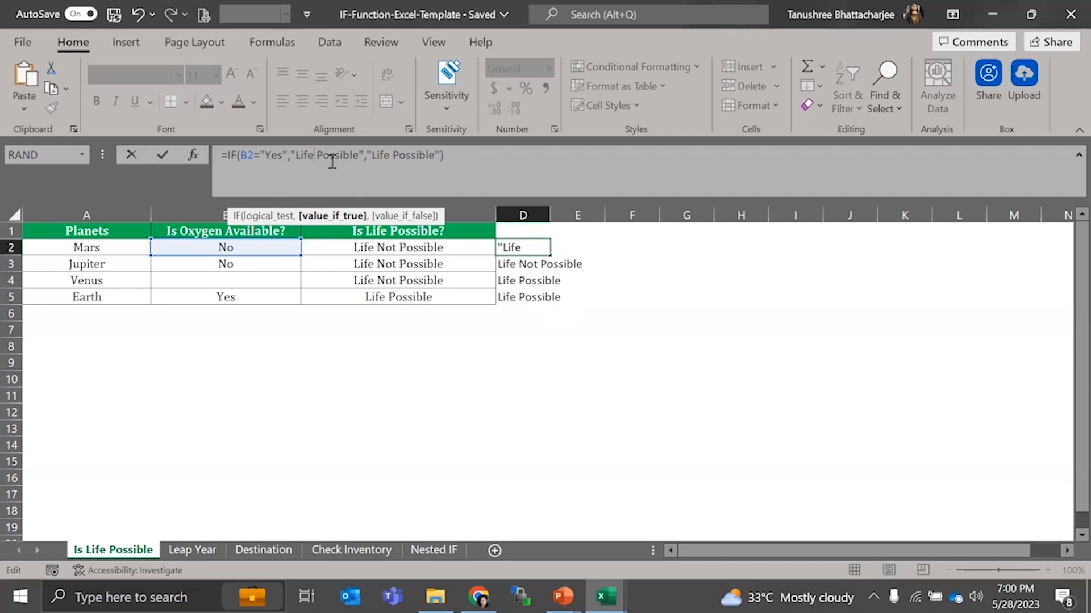
click(390, 155)
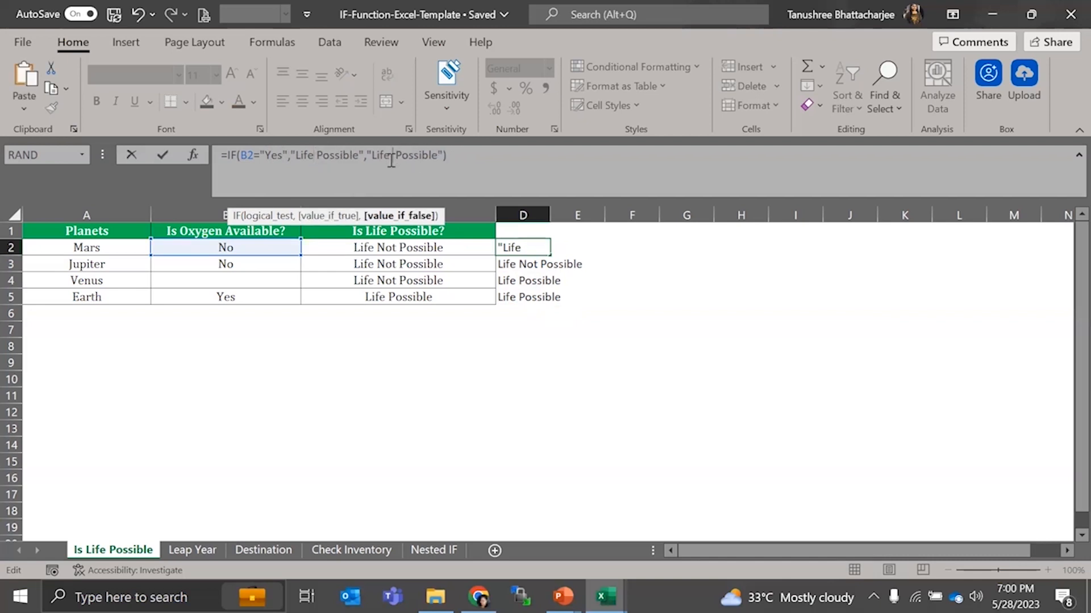
text(Not)
key(Return)
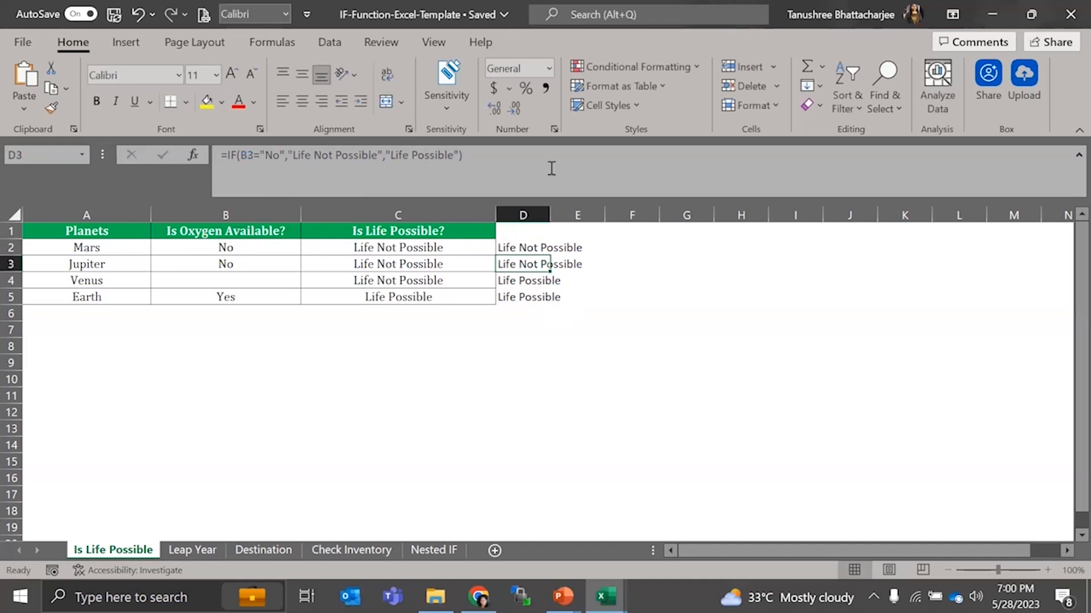
Fill the revised IF formula from D2 down through D5
click(546, 235)
click(538, 247)
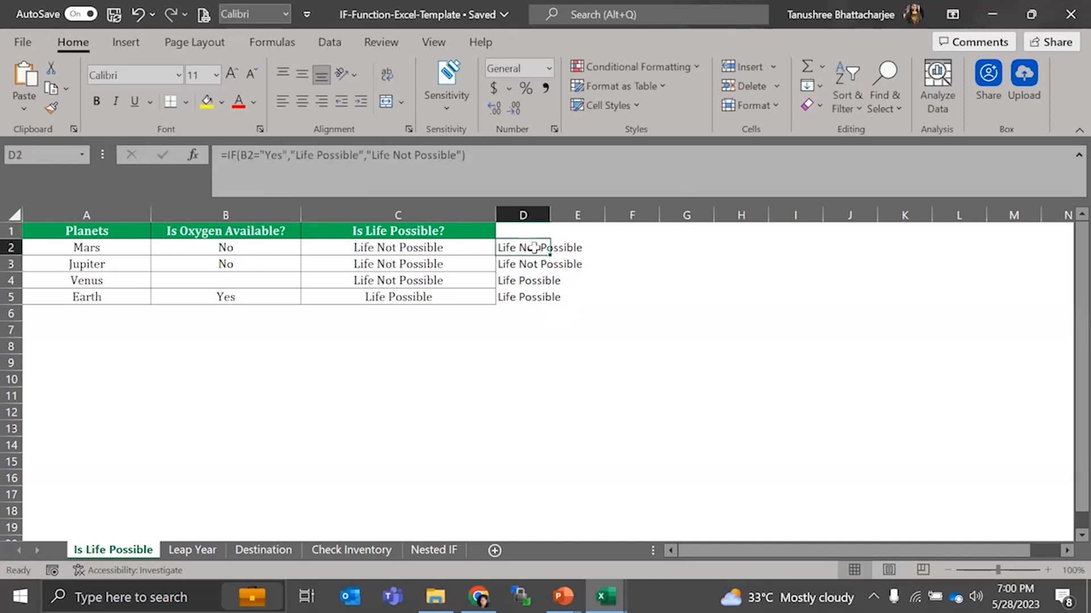
drag(551, 256, 554, 306)
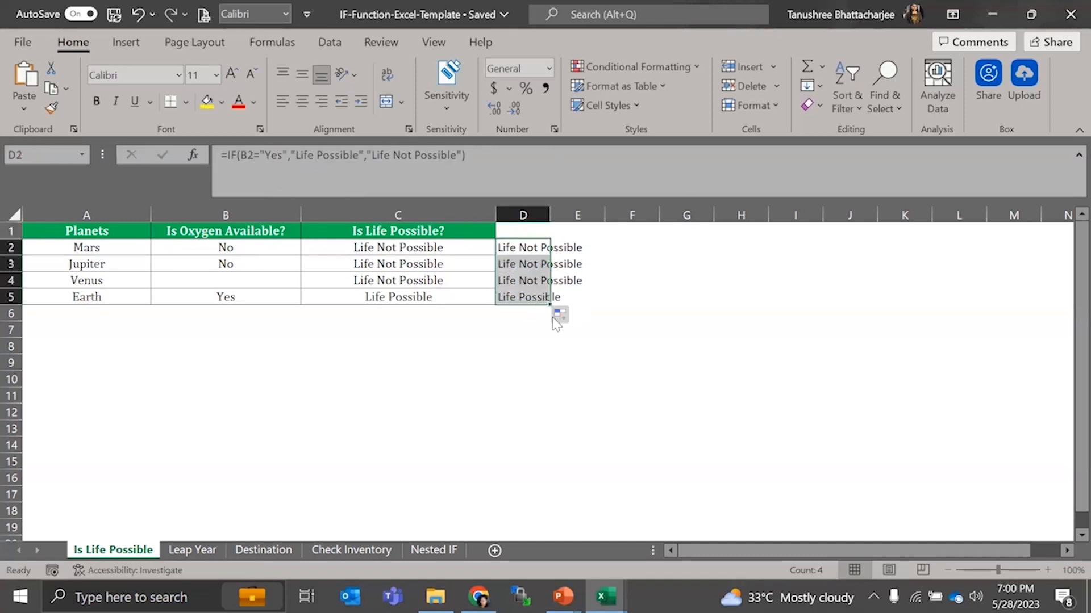
click(526, 328)
Check the revised formulas for Venus, Jupiter and Earth in column D against their oxygen availability values
click(515, 282)
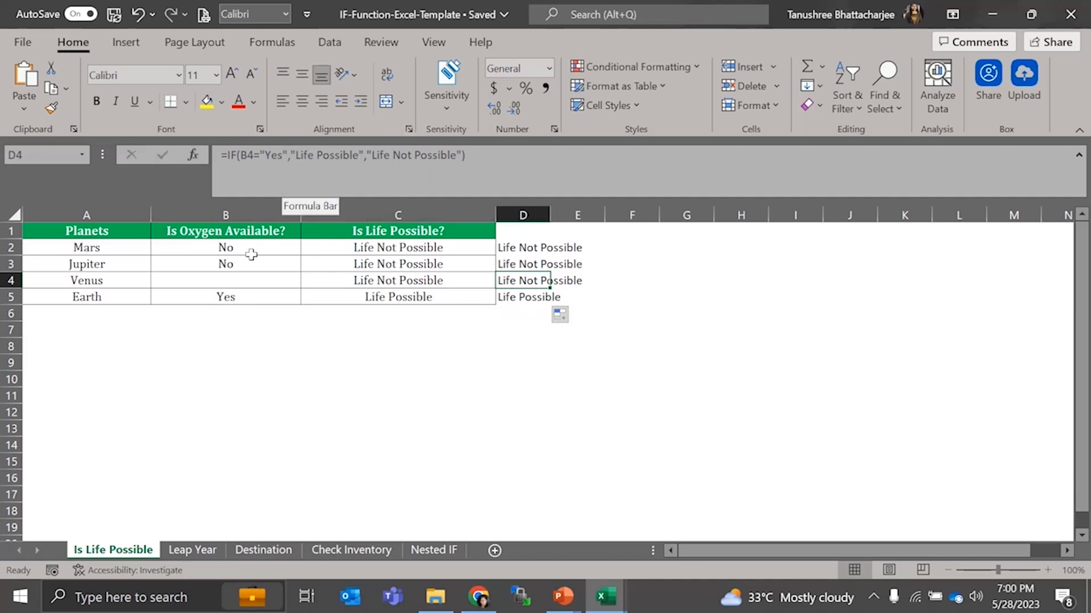
click(225, 263)
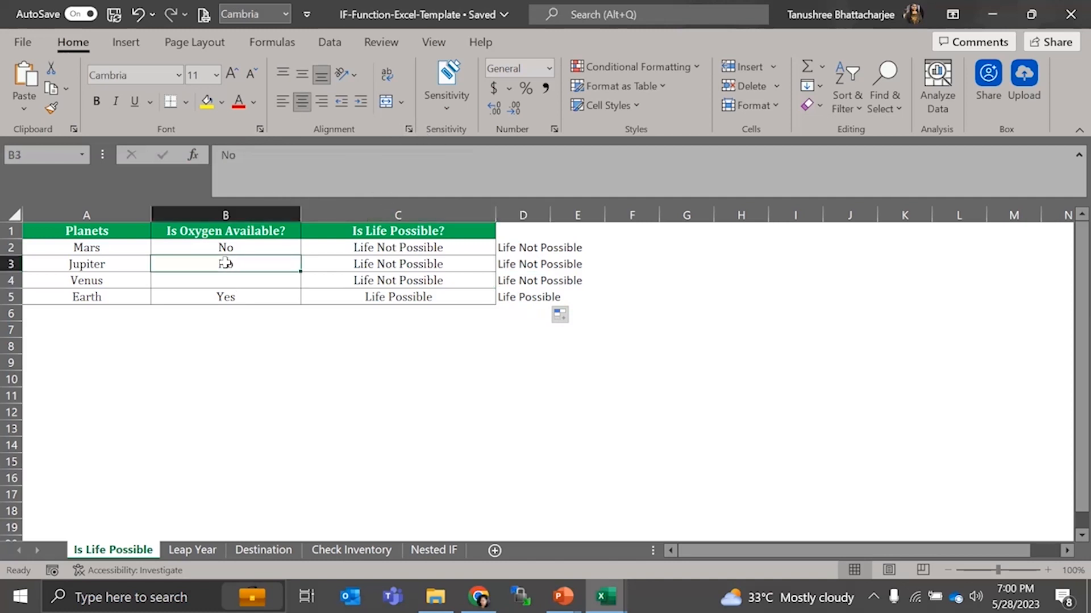
click(514, 266)
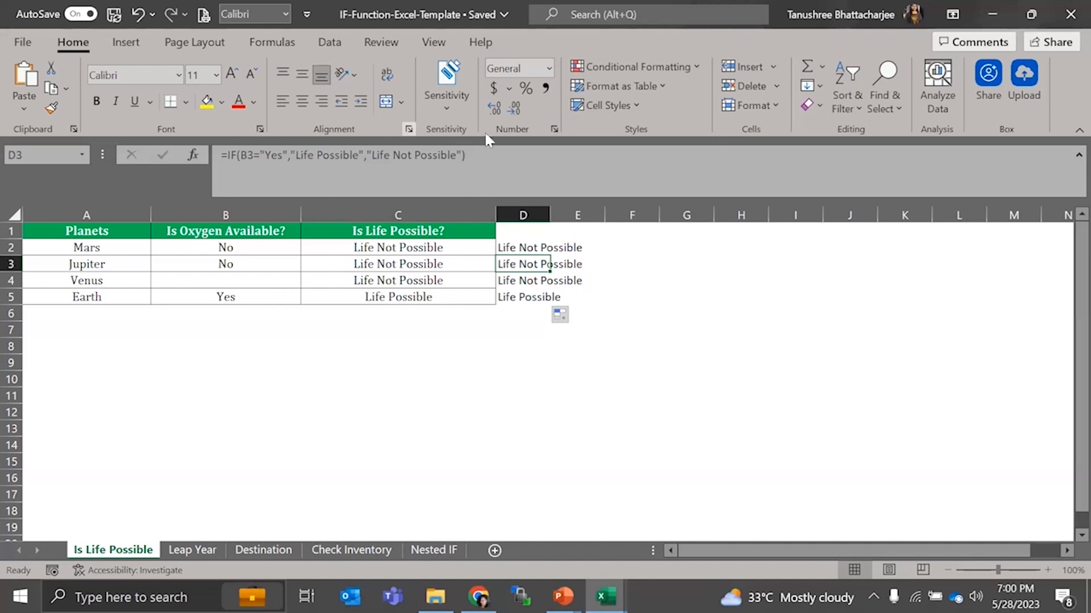
click(531, 297)
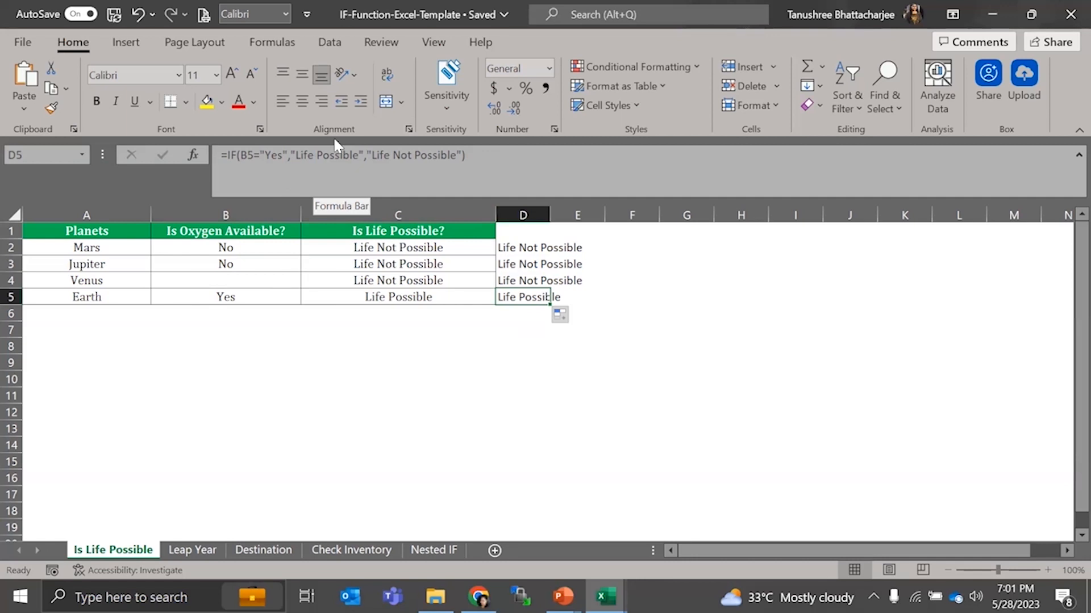
key(Down)
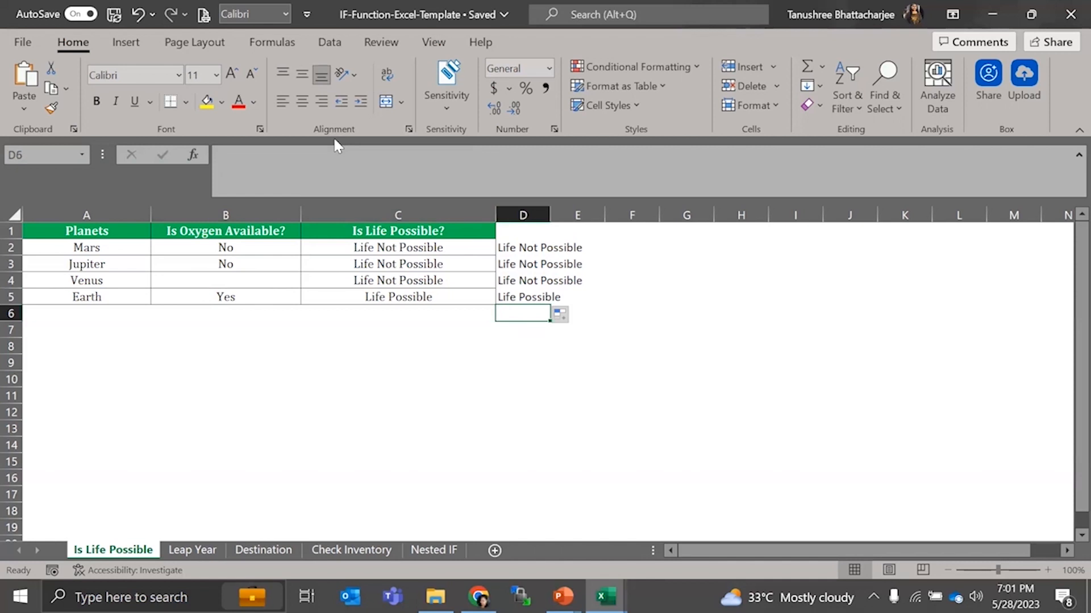
click(378, 329)
Look over the Leap Year sheet, and open the Destination sheet to review the drivers' directions and destinations
click(202, 558)
click(621, 402)
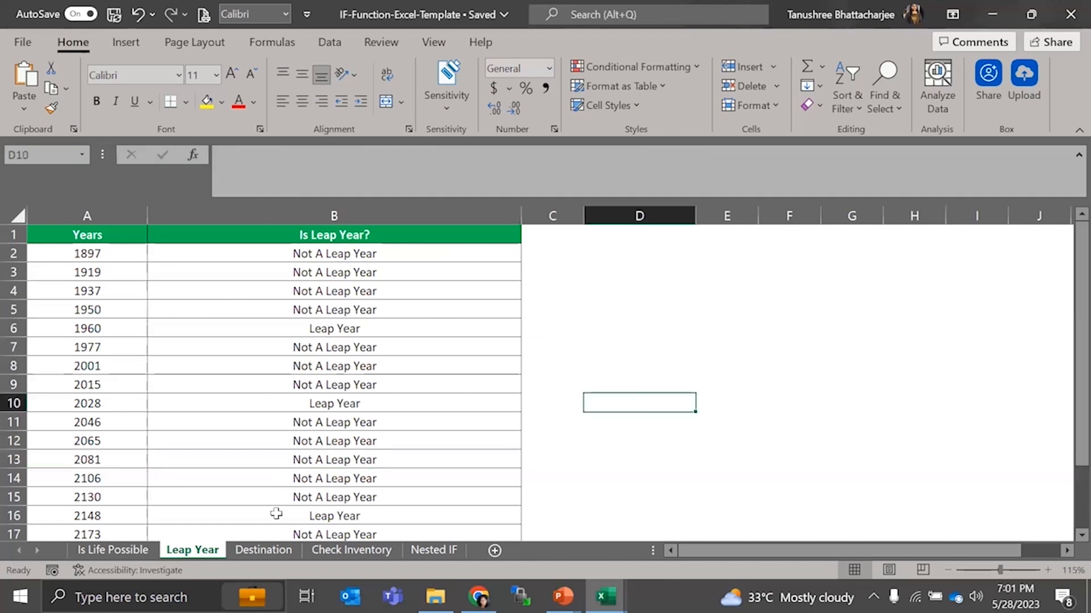
click(254, 551)
click(560, 495)
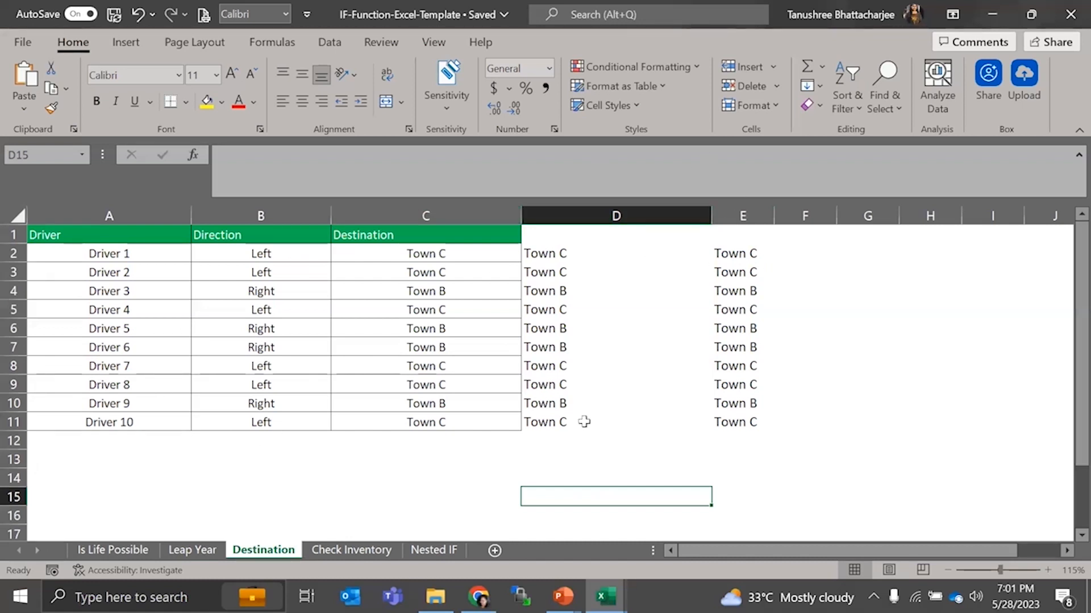
click(510, 479)
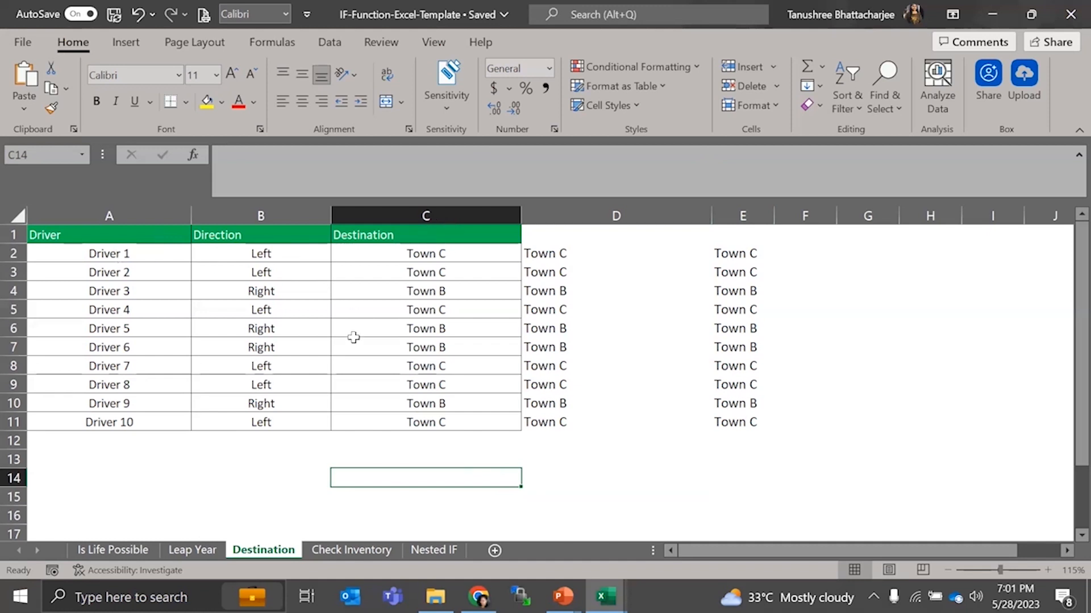
Examine the IF formula in E2 of the Destination sheet, including its logical test and value if true
click(740, 253)
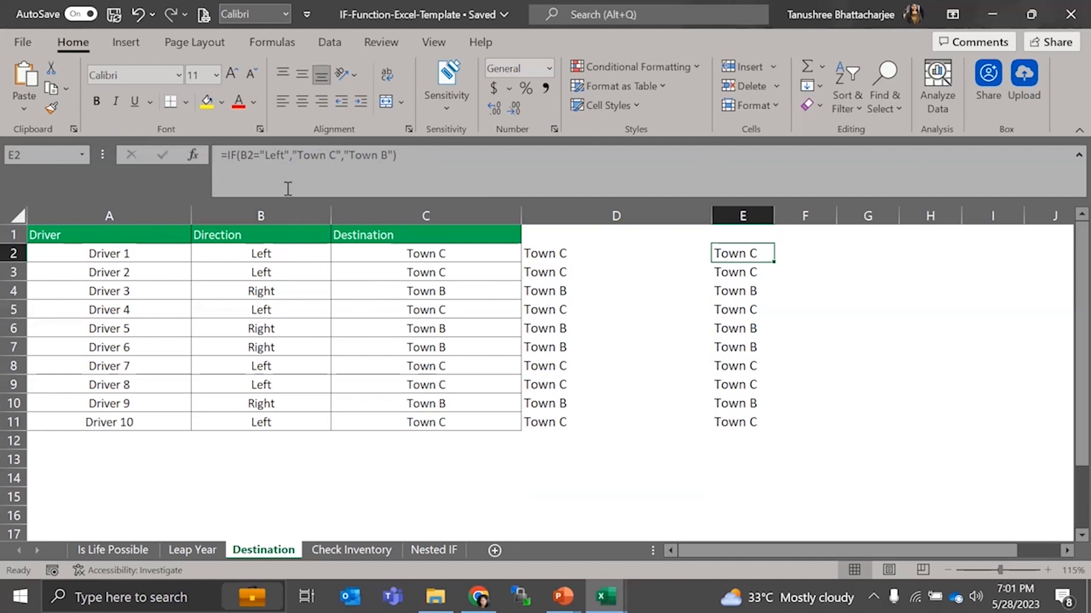
click(228, 157)
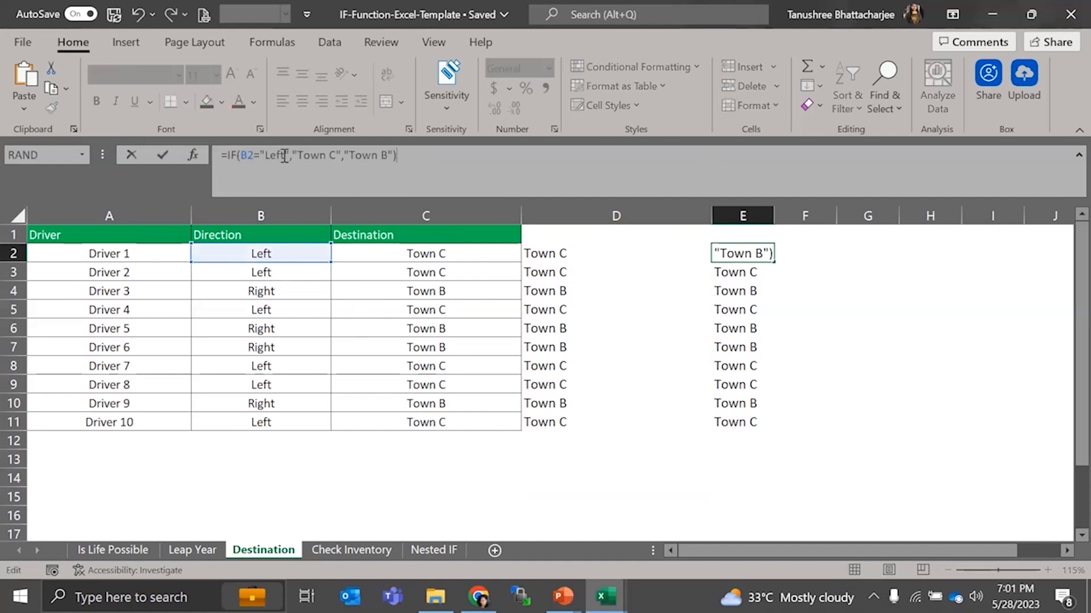
drag(301, 156, 336, 160)
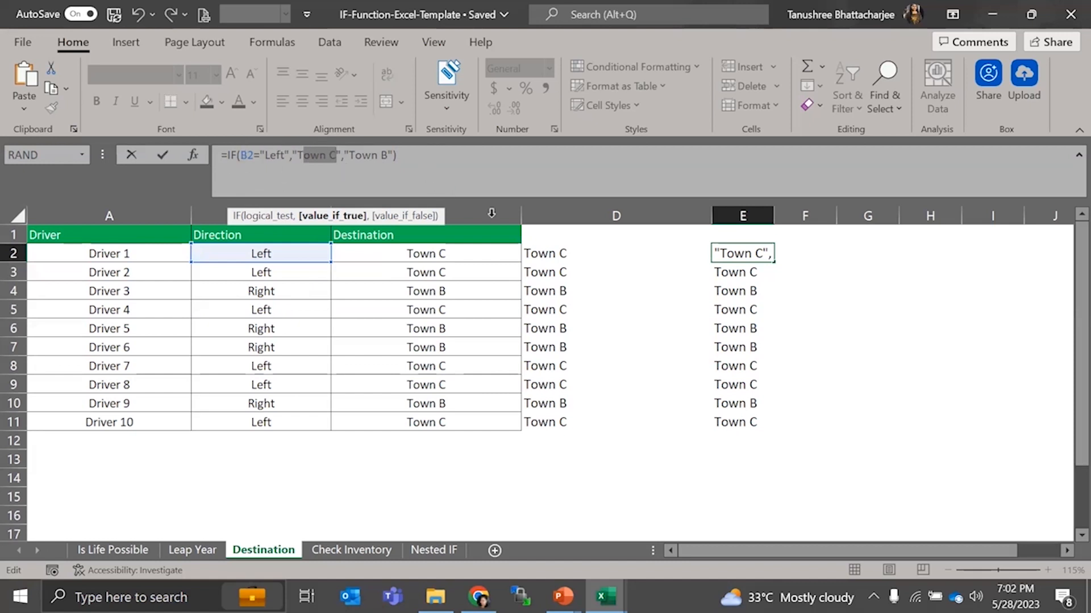
click(506, 499)
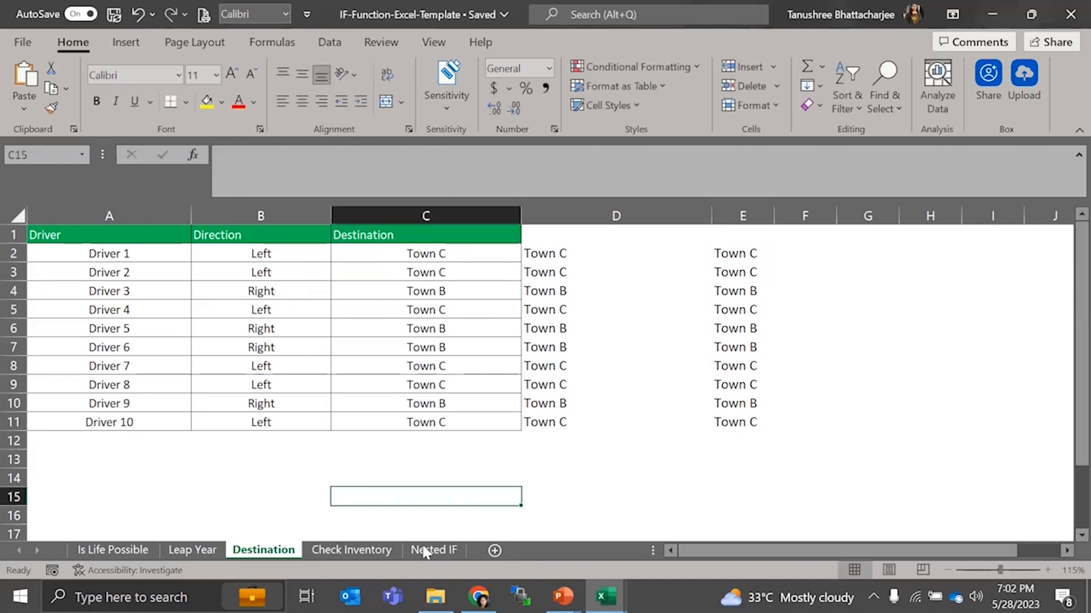
Look over the Check Inventory and Nested IF sheets, and return to the Leap Year sheet
click(351, 550)
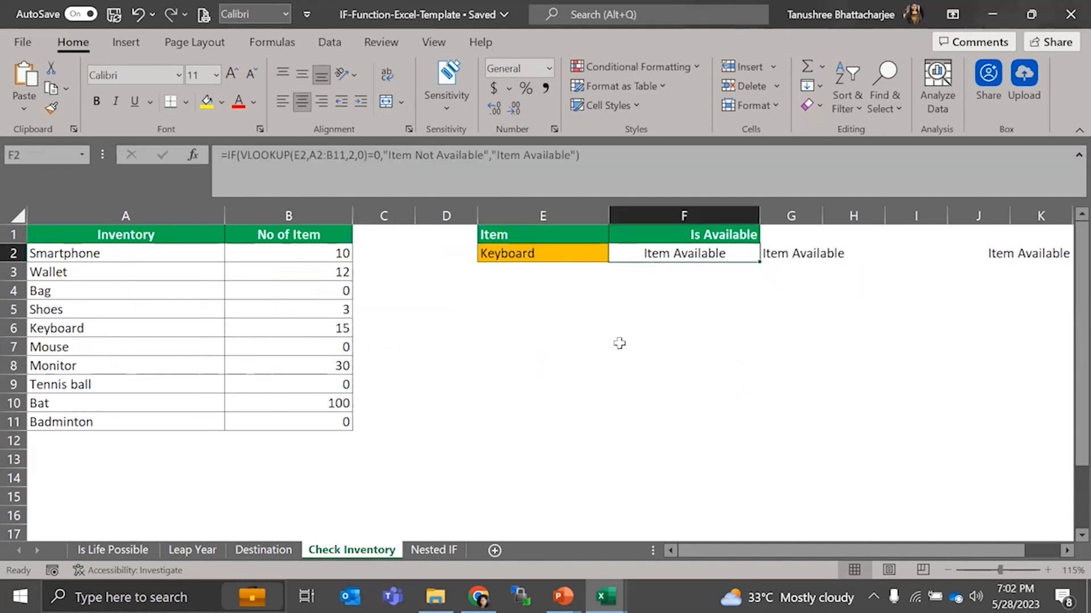
click(619, 364)
click(435, 550)
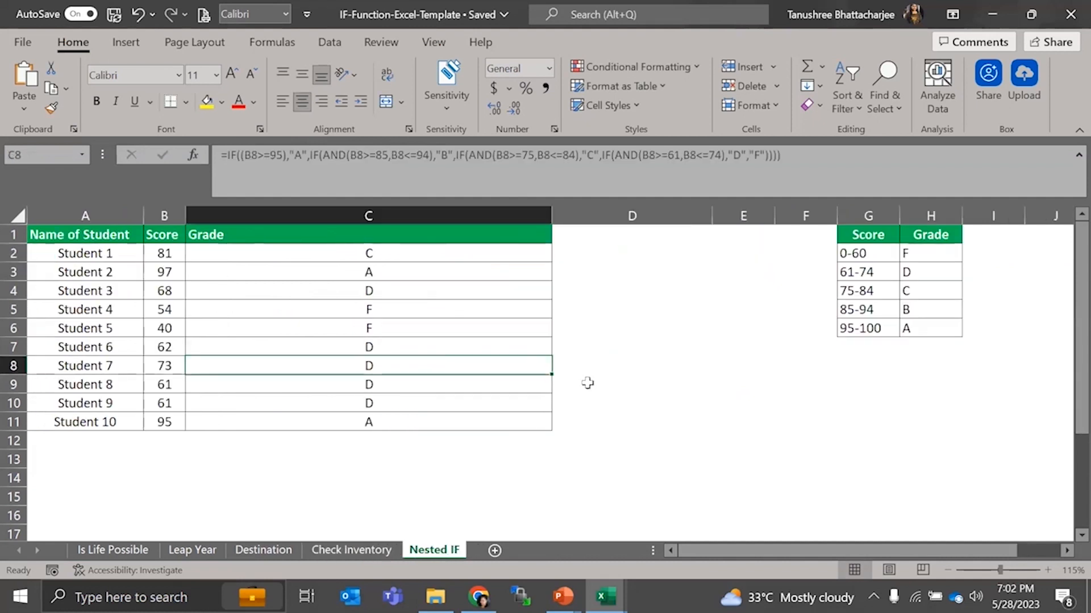
click(641, 383)
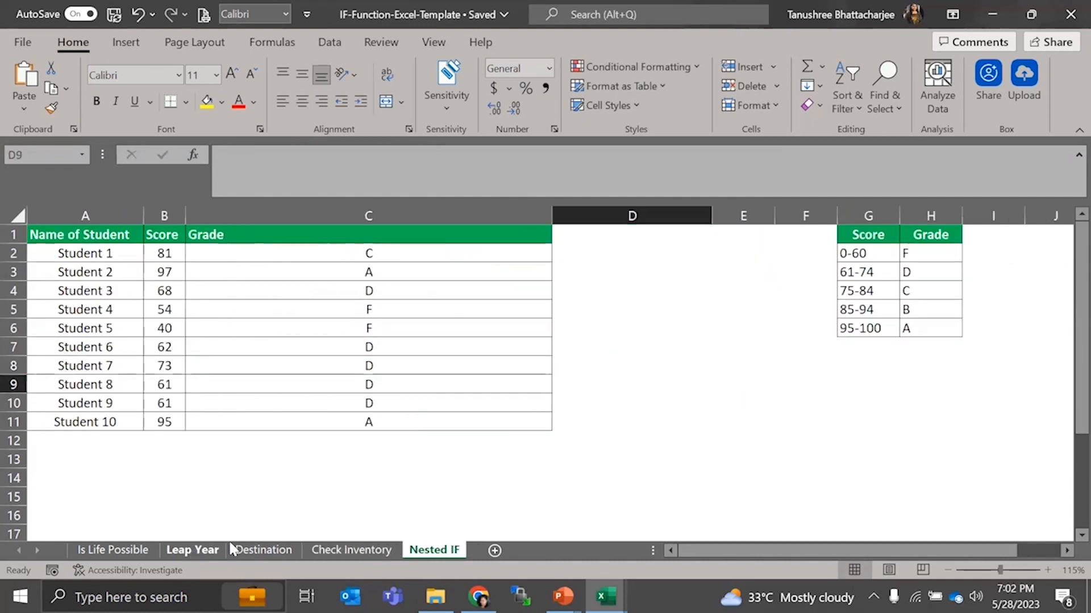
click(196, 550)
Switch to the ISBLANK function workbook and look over the ISBLANK Example 2 and ISBLANK Example 3 sheets
mouse_move(605, 596)
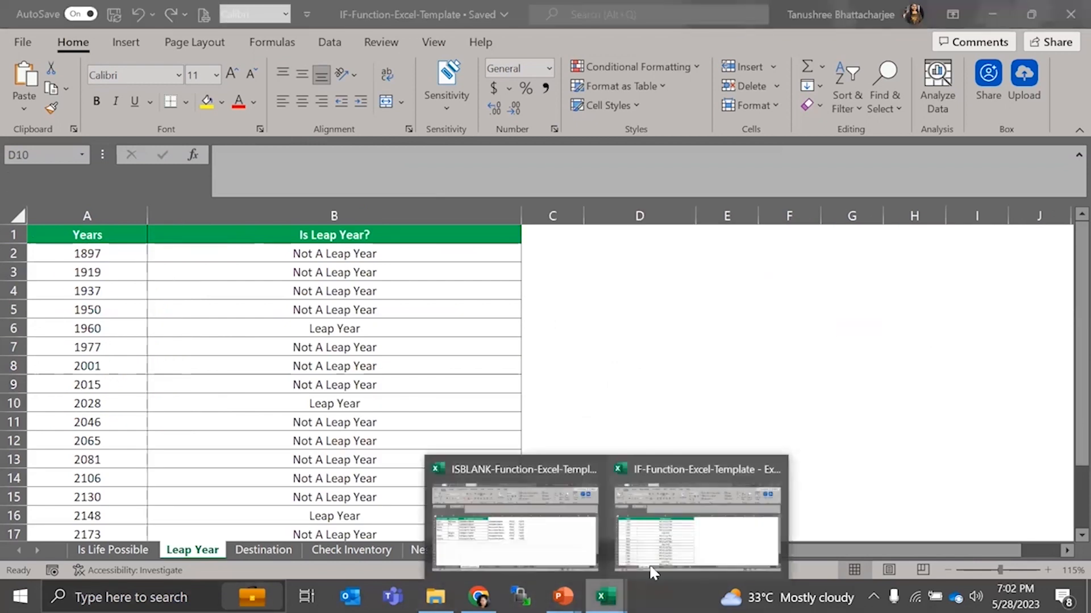
click(512, 528)
click(299, 256)
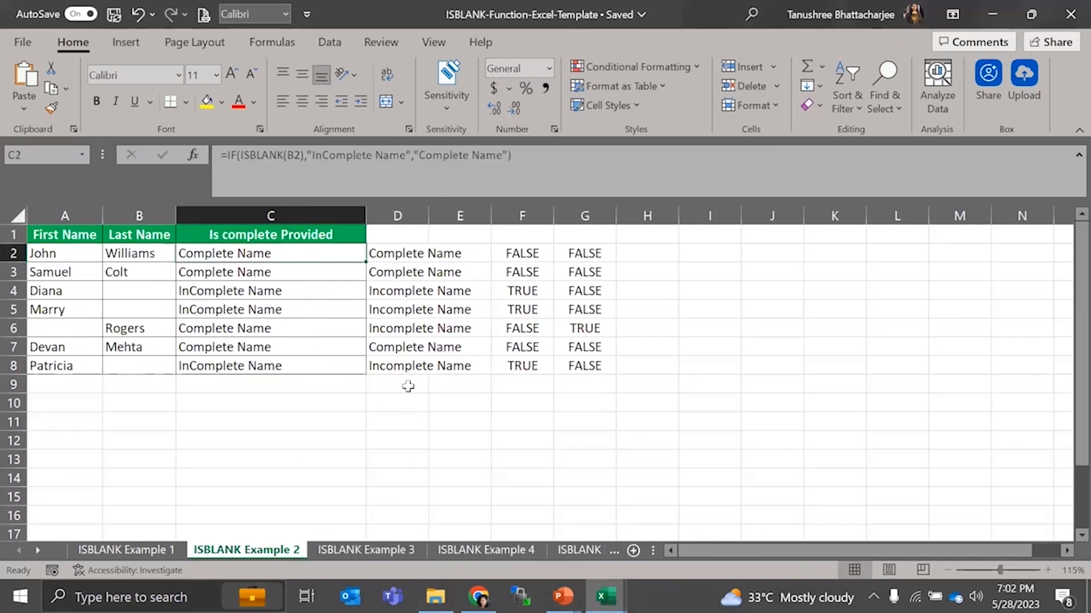
click(447, 457)
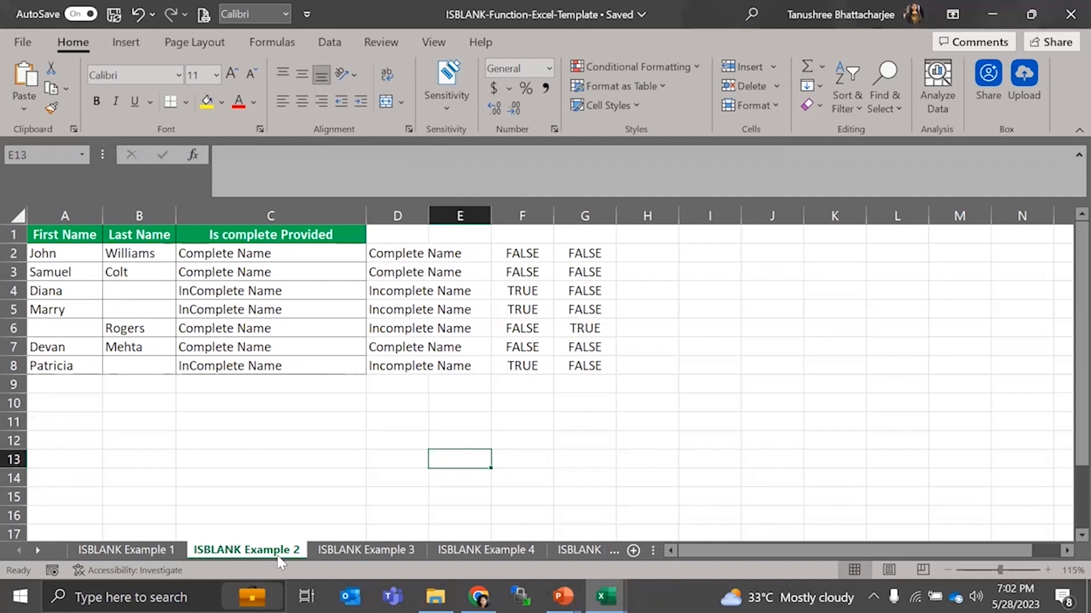
click(341, 550)
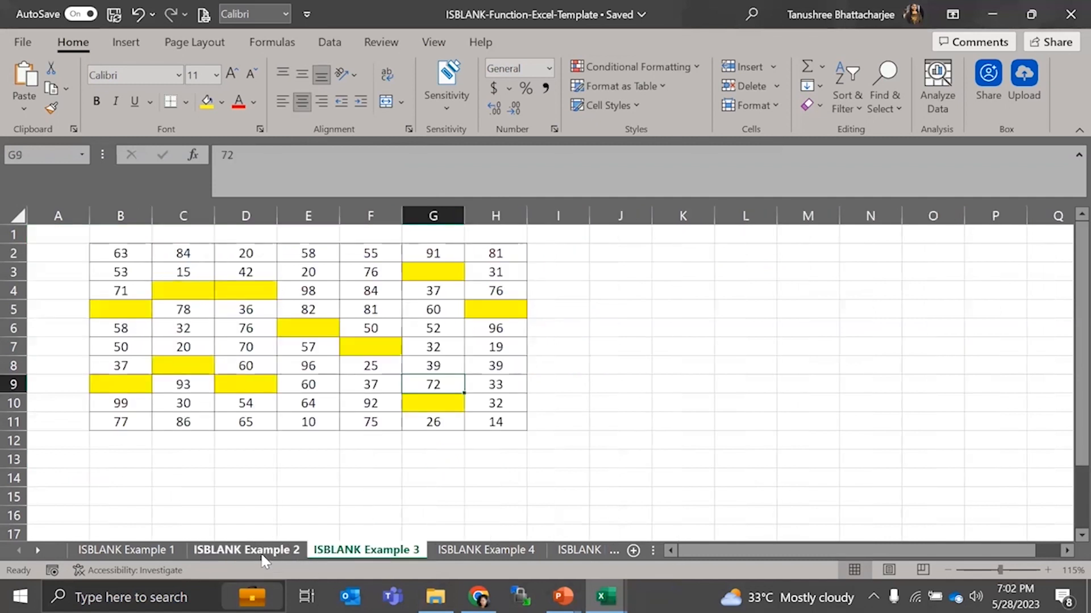
click(260, 554)
click(251, 476)
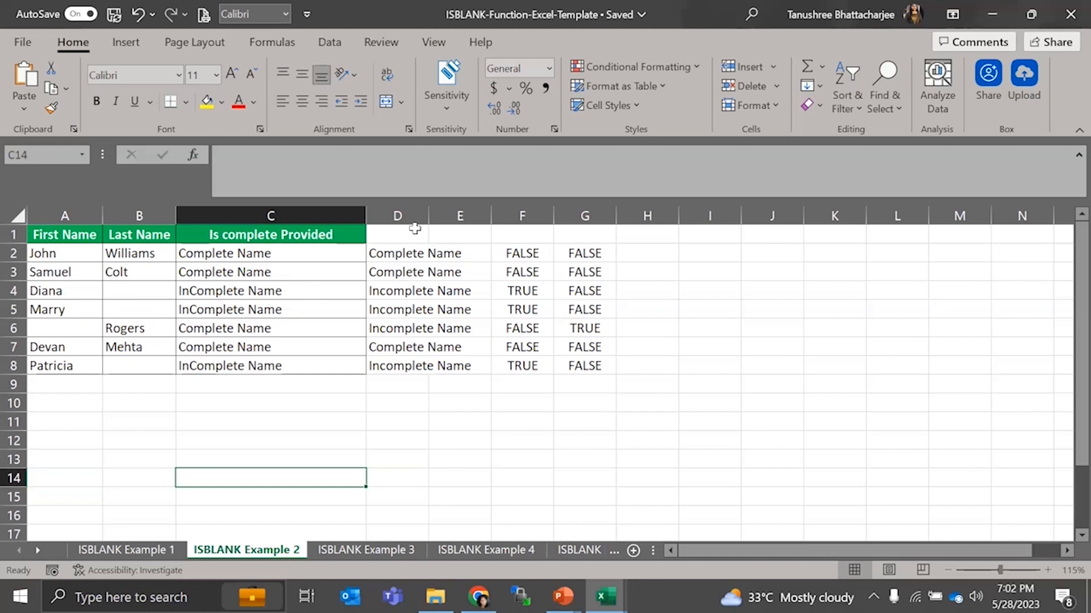
Examine the ISBLANK formulas in columns F and G against the last and first names, plus the nested formula in D2
click(547, 250)
click(585, 254)
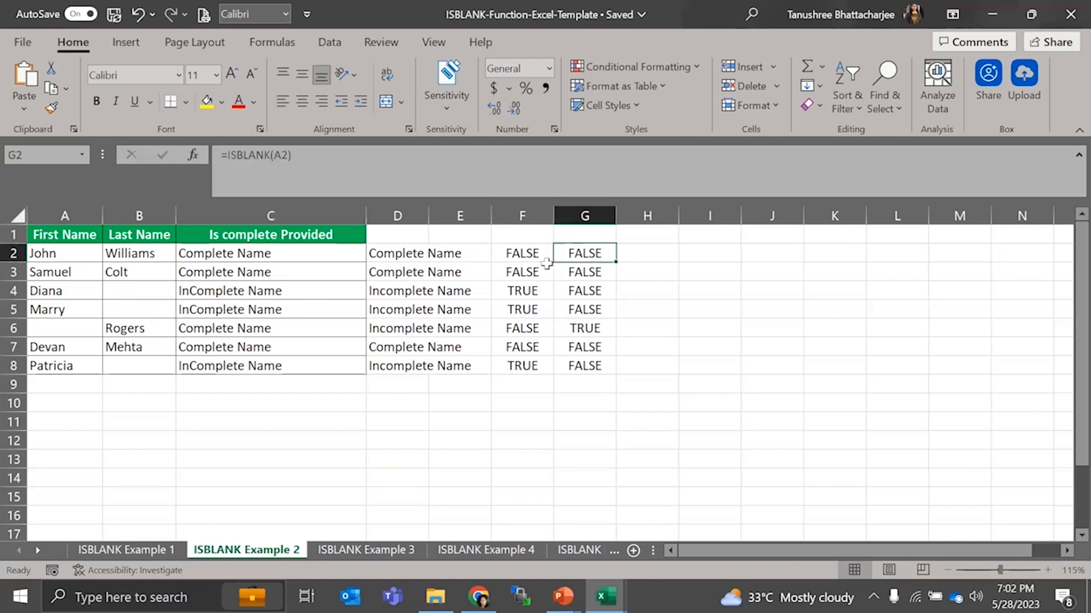
click(532, 250)
click(583, 250)
click(583, 291)
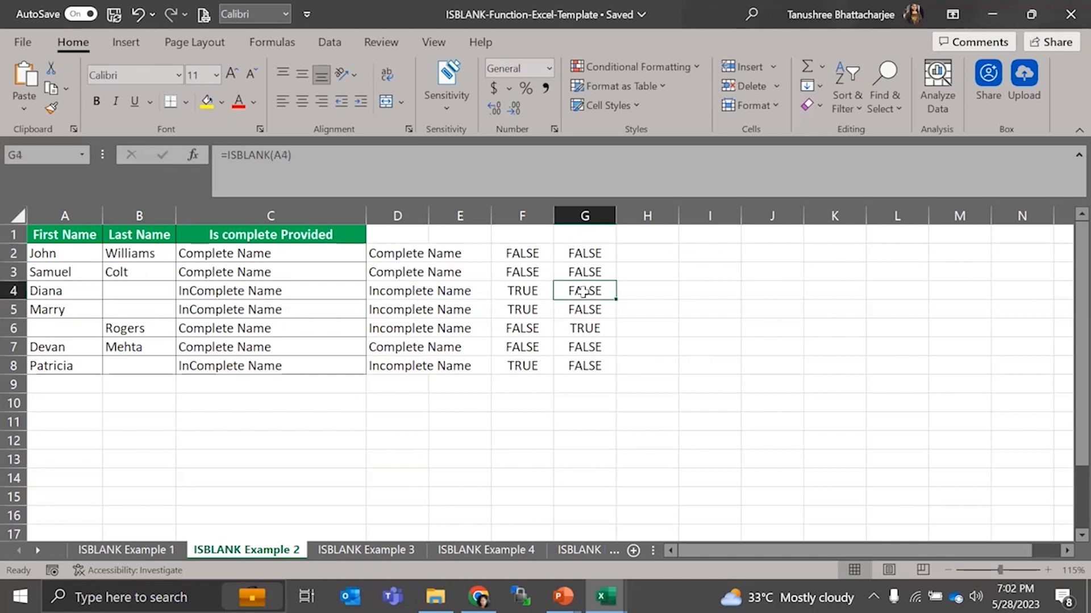
click(518, 275)
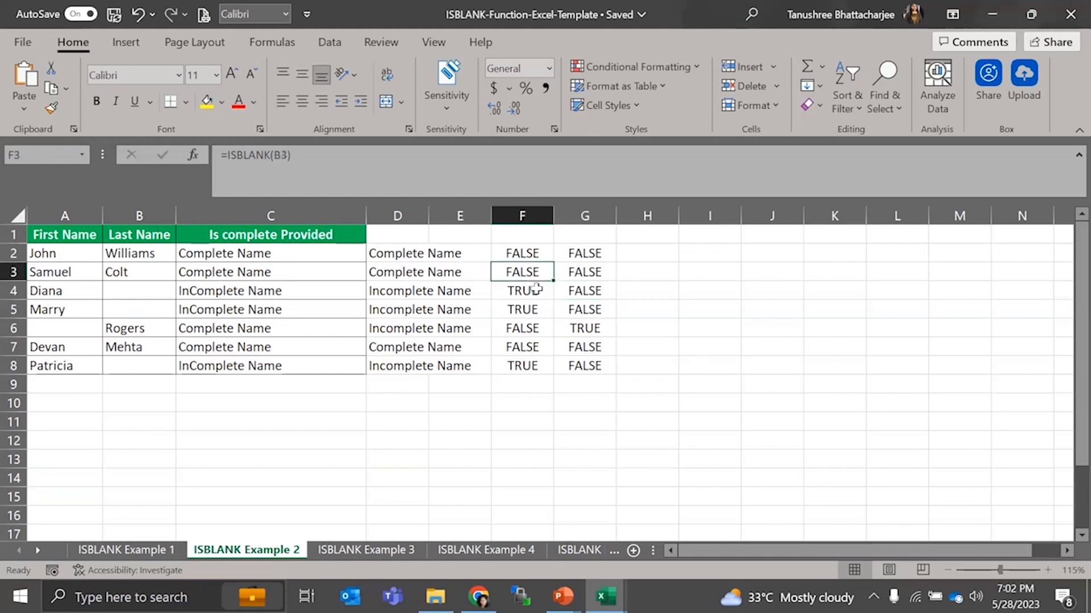
drag(529, 295, 525, 312)
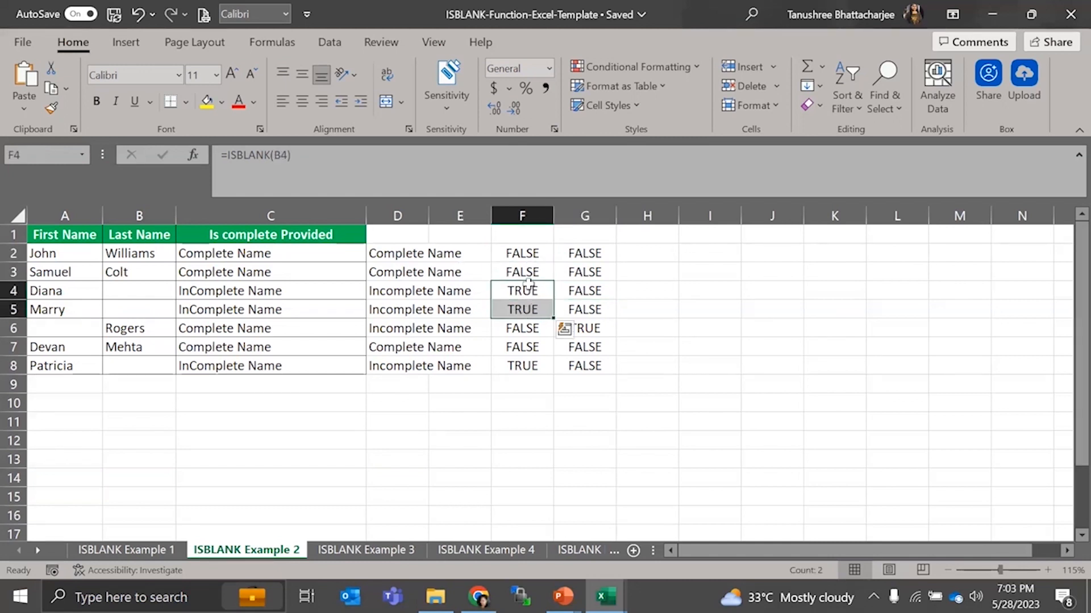
click(520, 364)
click(125, 370)
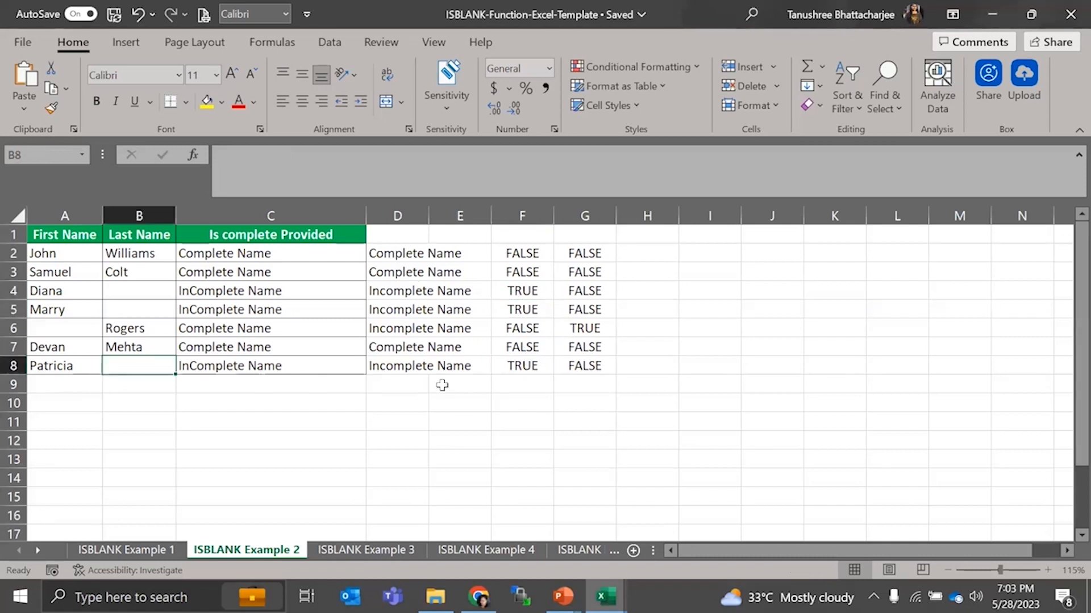
click(514, 367)
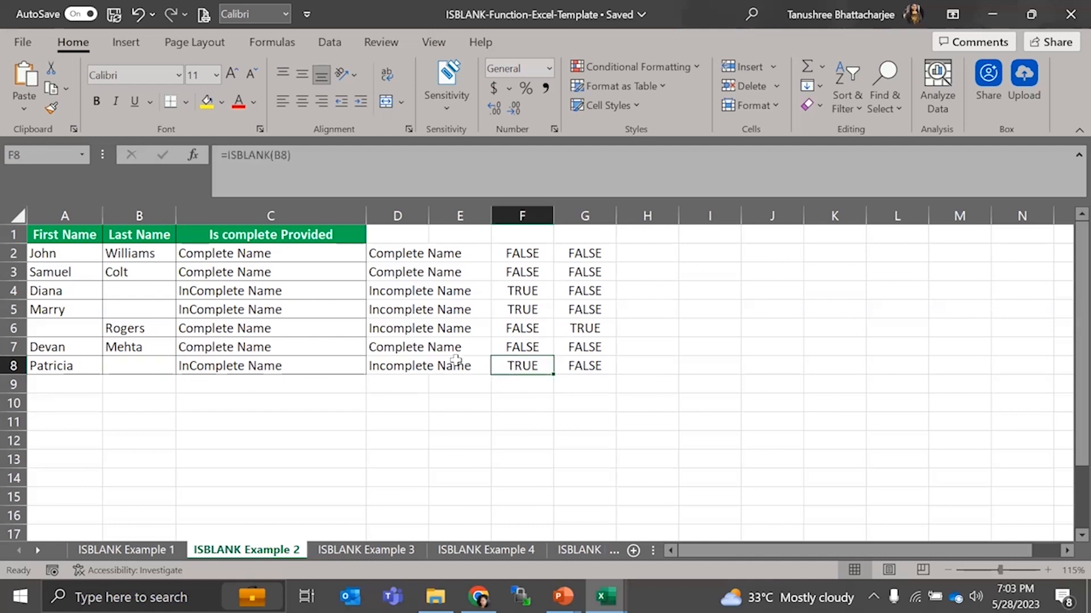
click(396, 252)
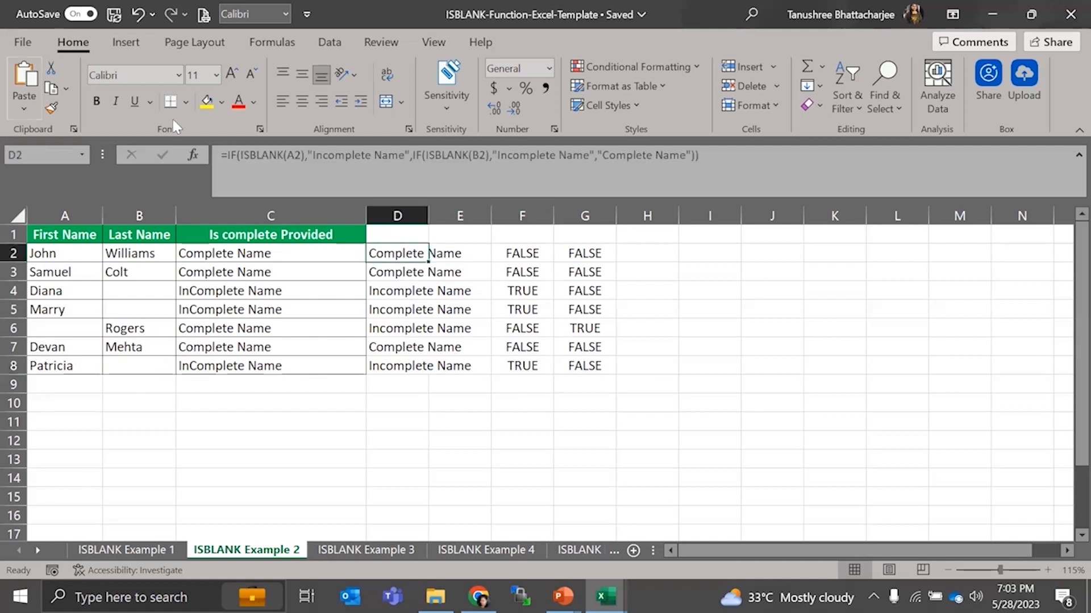
Start an IF formula in H2 with ISBLANK(B2) as its logical test
click(658, 299)
click(634, 254)
text(=)
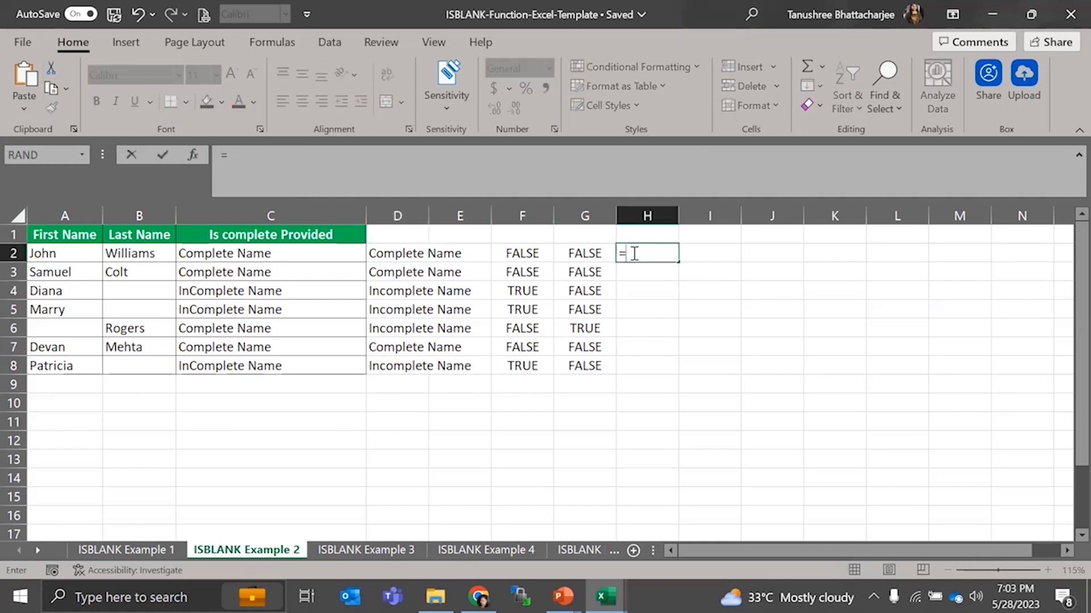
text(if()
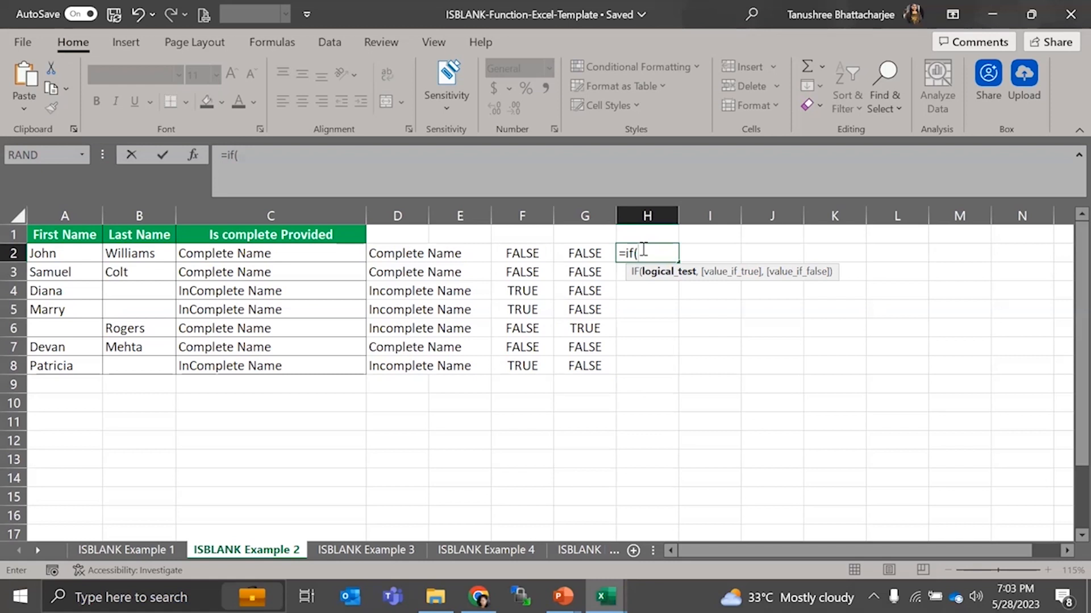
text(isb)
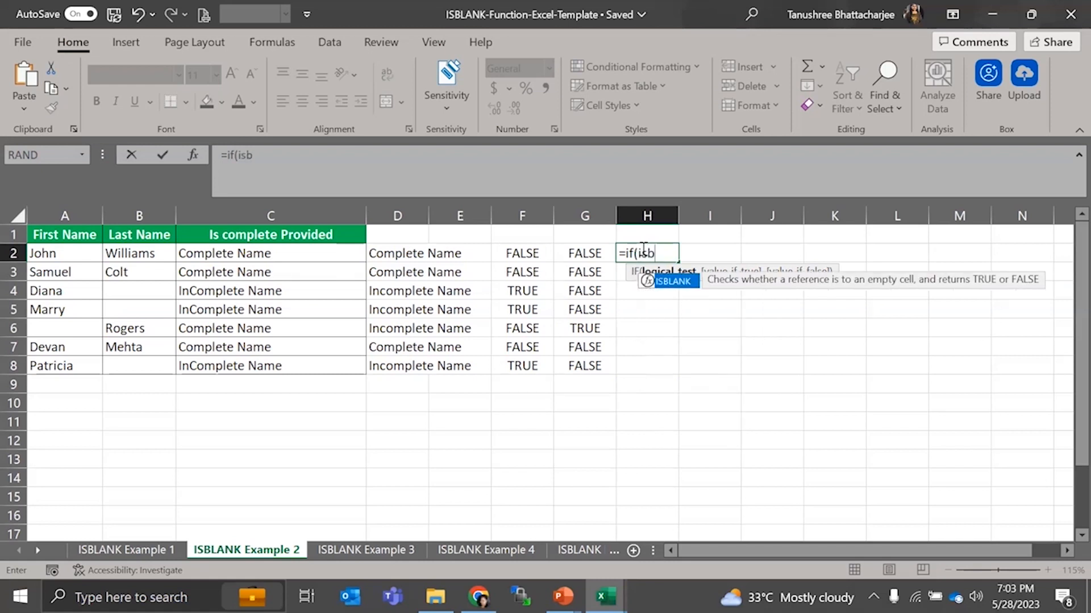
key(Tab)
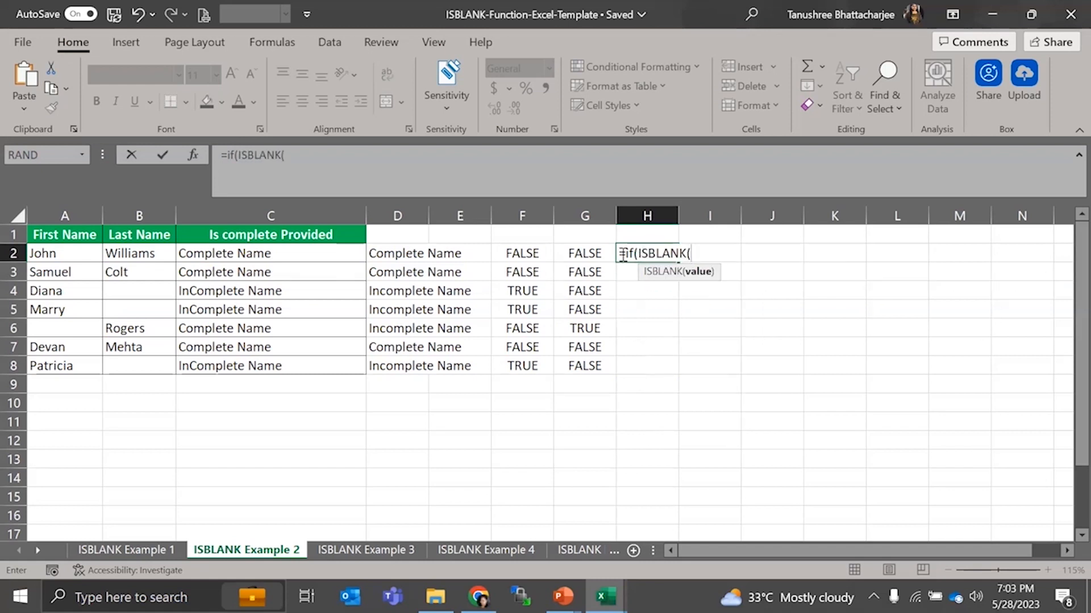
click(132, 252)
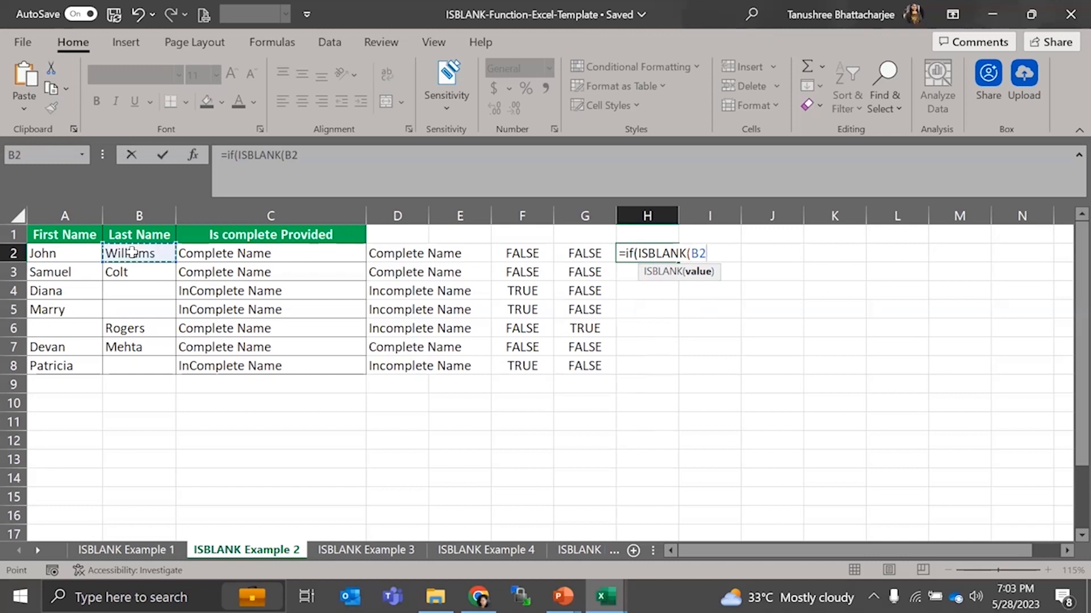
text())
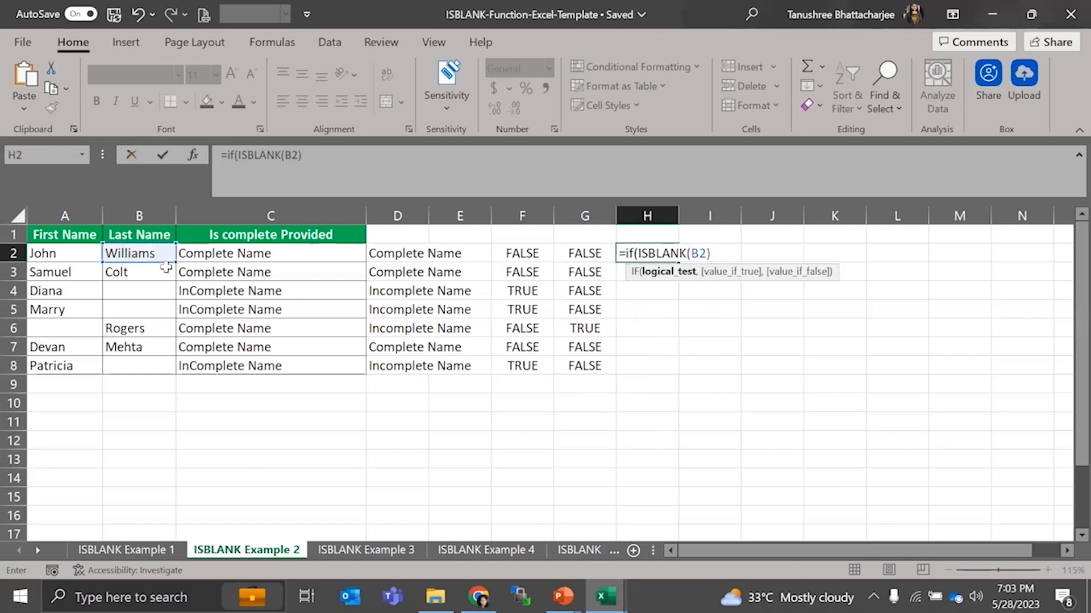
Complete the H2 formula with "Incomplete" as the value if true and "Complete" as the value if false
text(,)
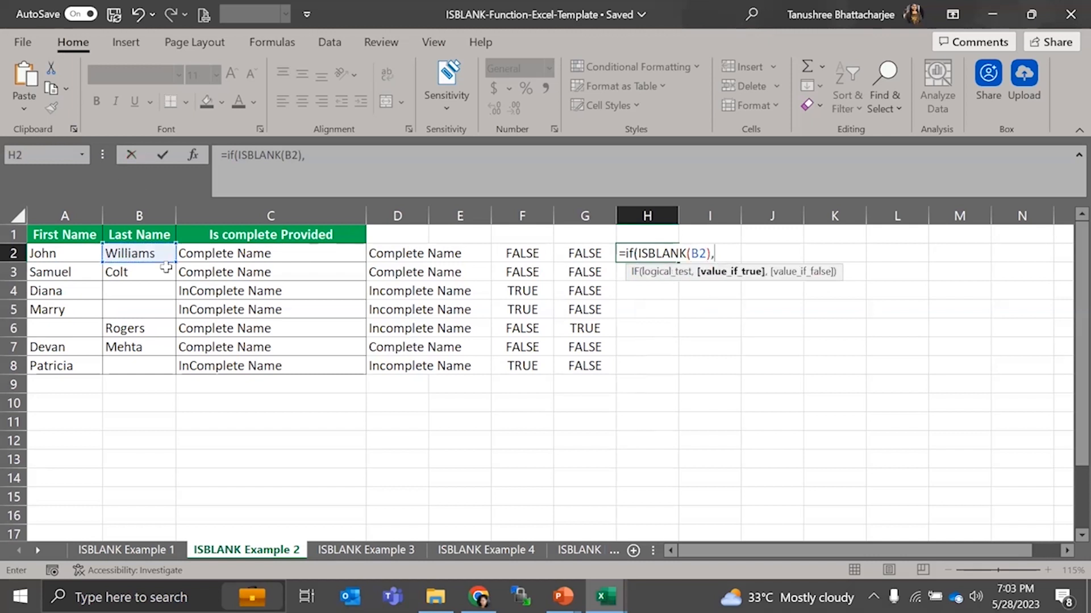
text("Incomplete)
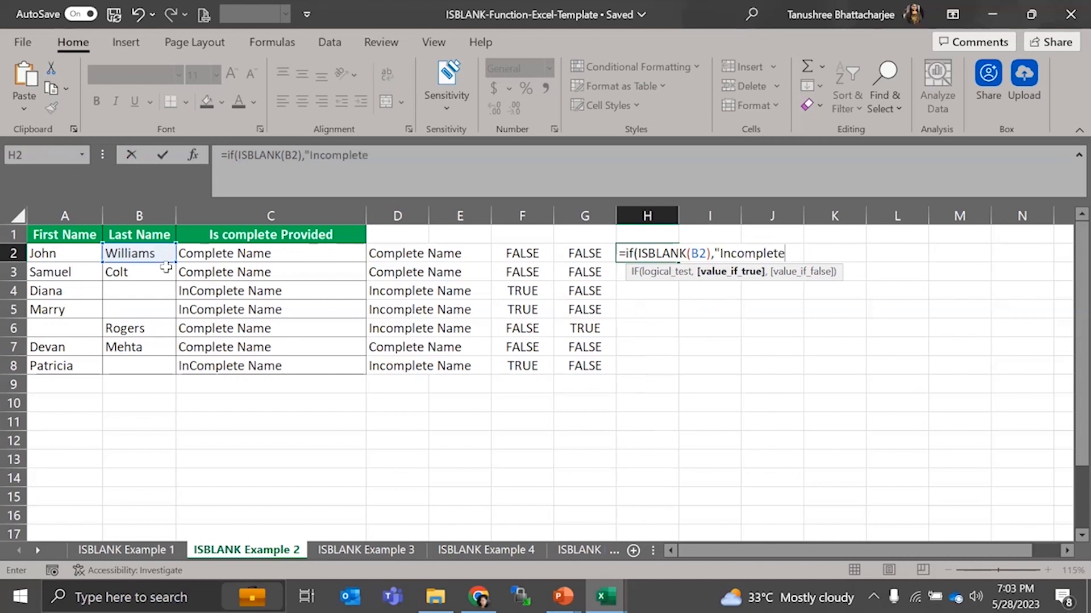
text(",)
text("C)
text(omplet)
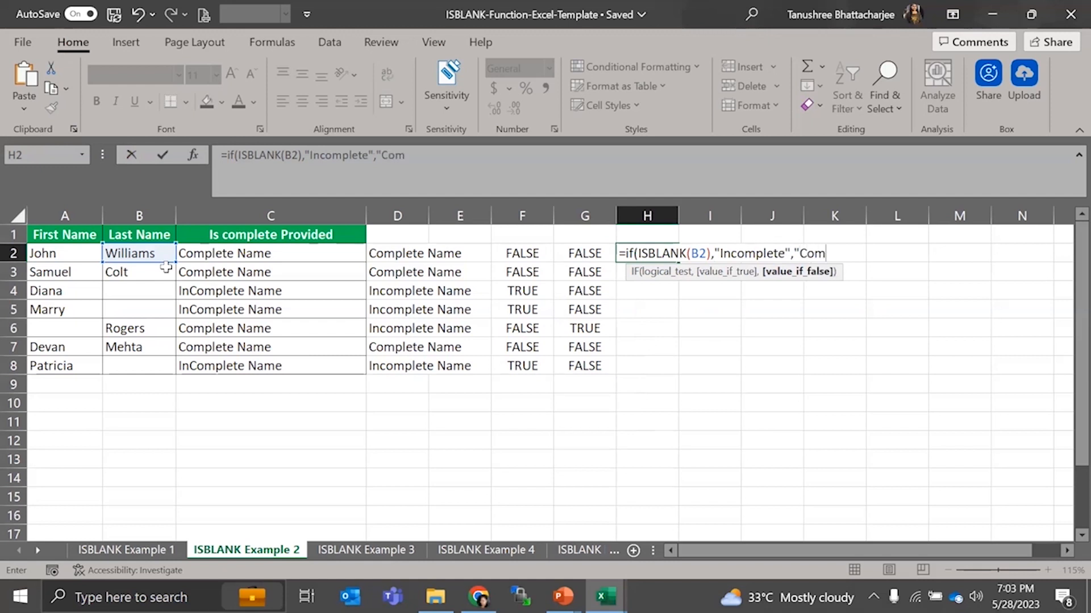
text(e"))
key(Return)
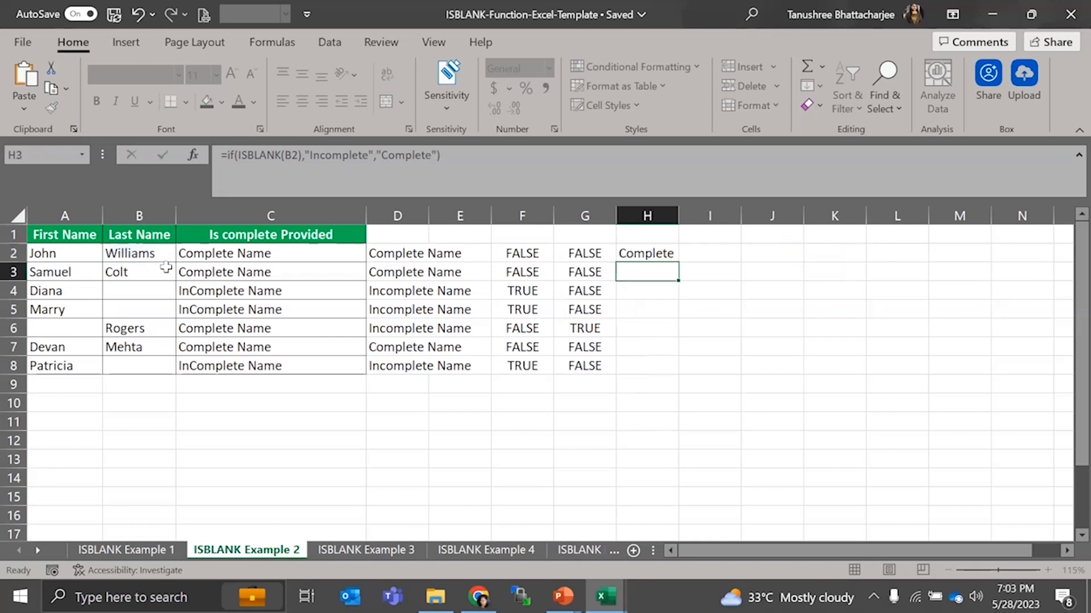
Fill the IF and ISBLANK formula from H2 down through H8, and check the copied formulas against the last names
click(653, 253)
drag(678, 263, 670, 380)
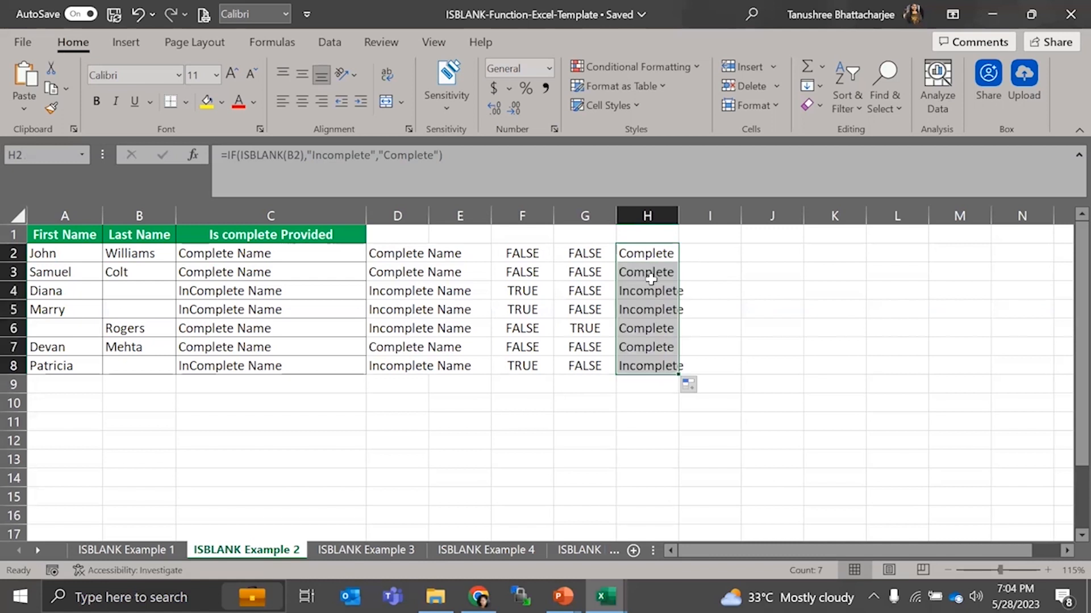
drag(651, 291, 651, 309)
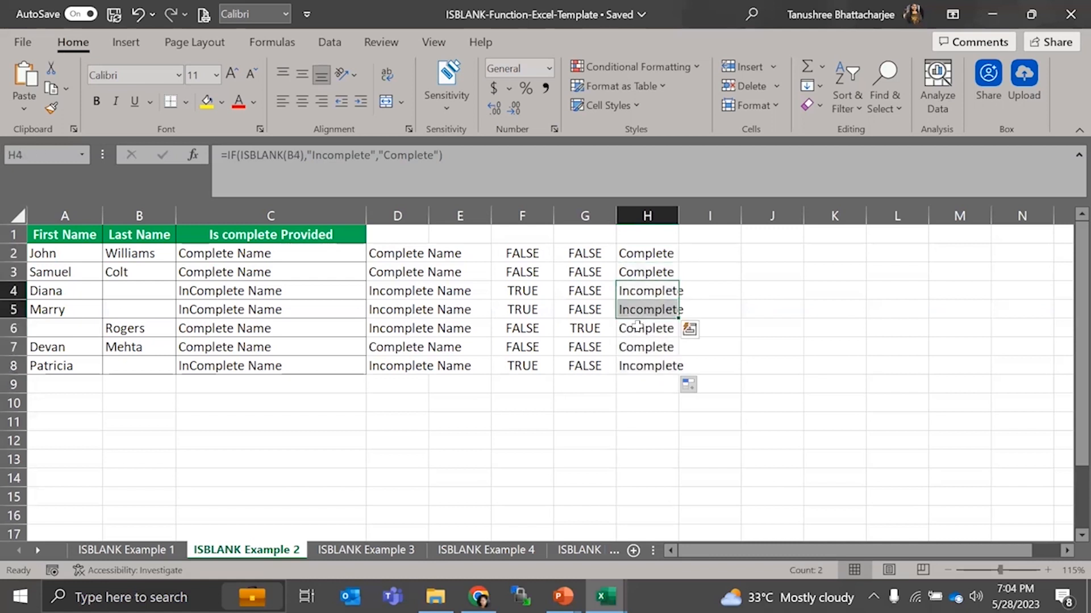
click(637, 326)
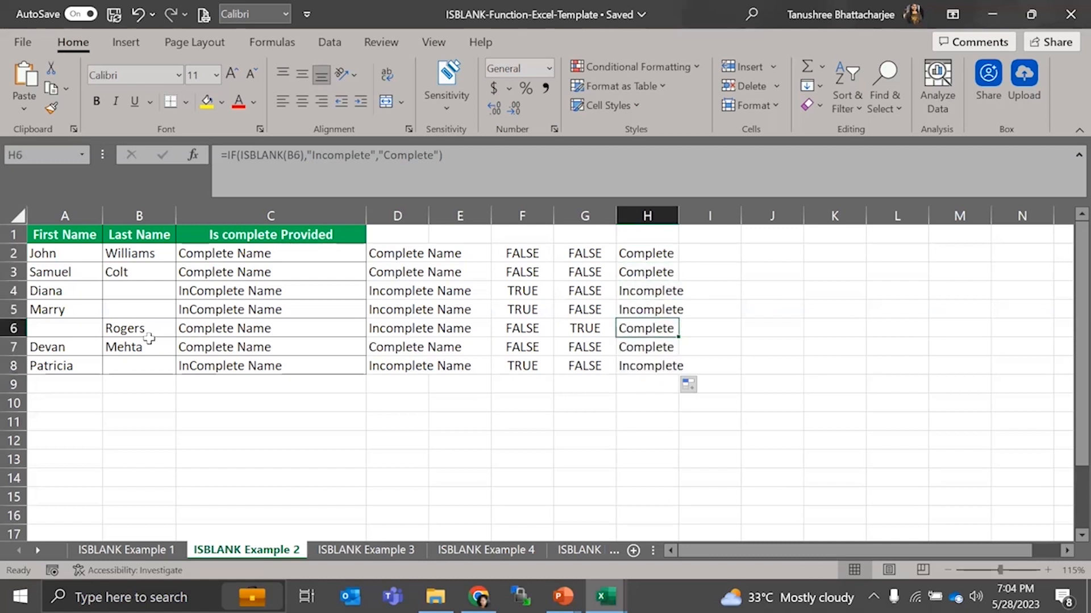
click(653, 348)
click(660, 364)
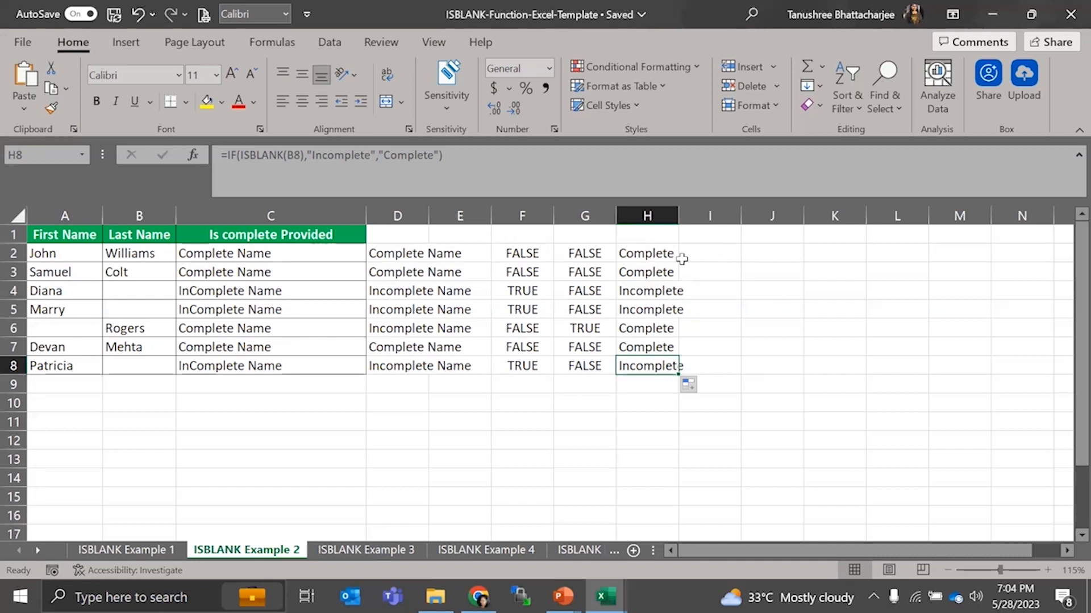
Examine the nested IF and ISBLANK formulas in D3 and D2, highlighting D2's value-if-true text and its second IF as the value if false
click(421, 277)
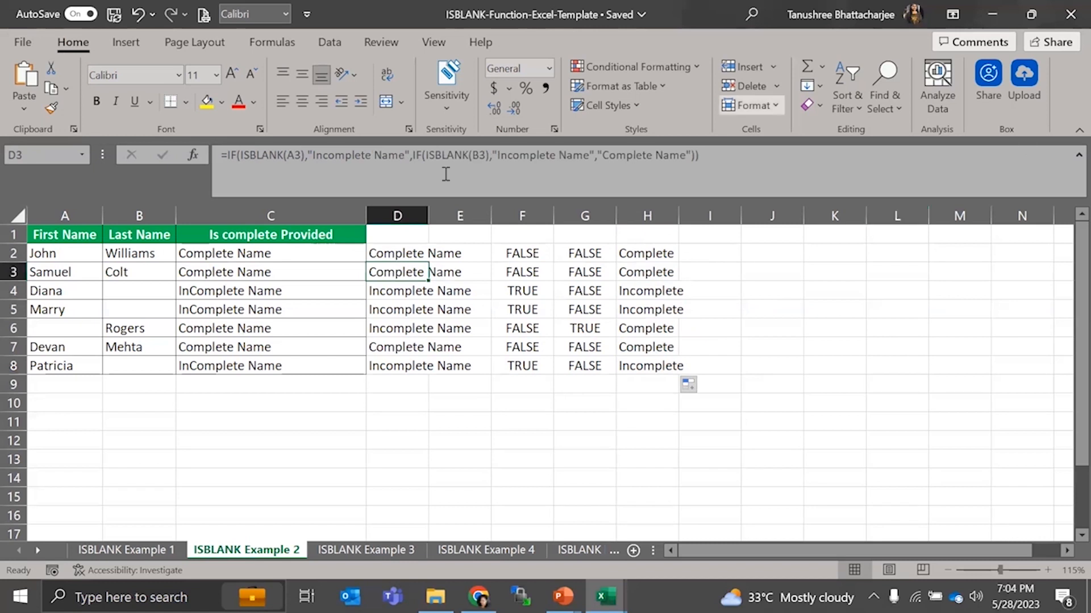
click(239, 155)
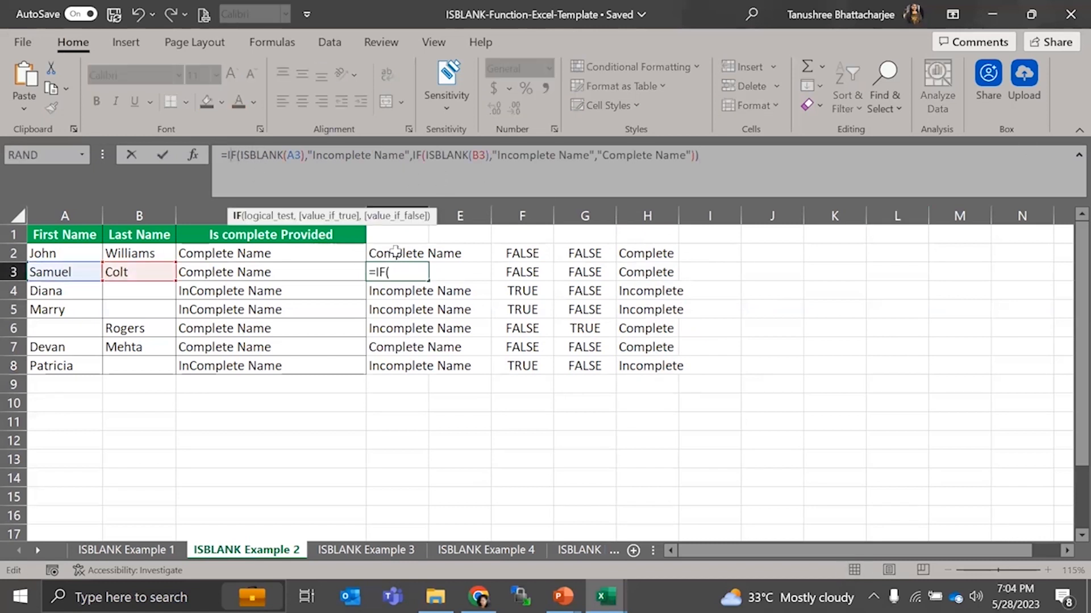
key(Return)
click(376, 256)
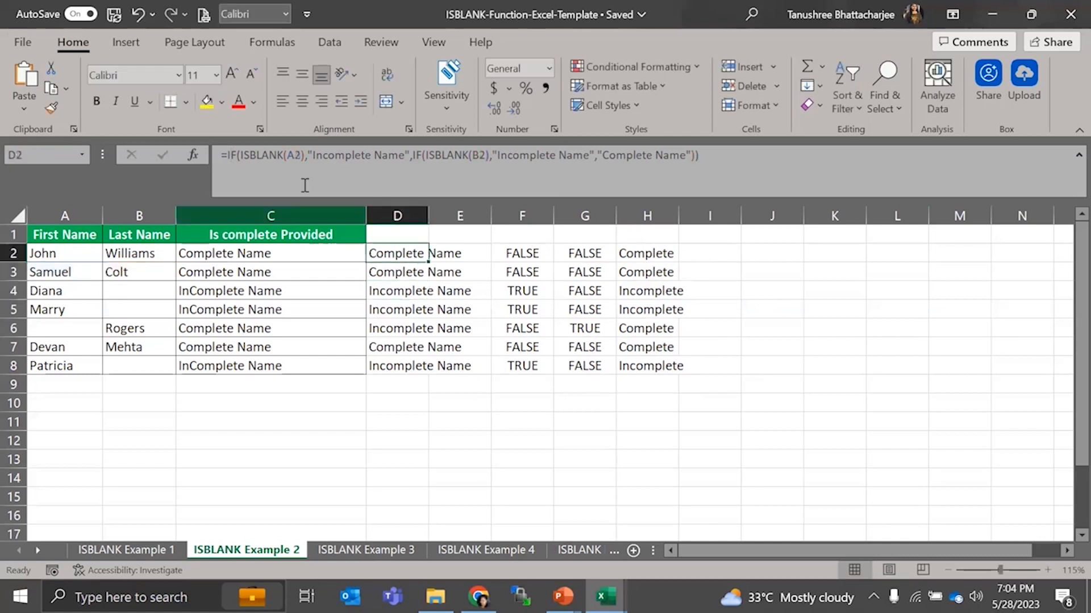
click(294, 158)
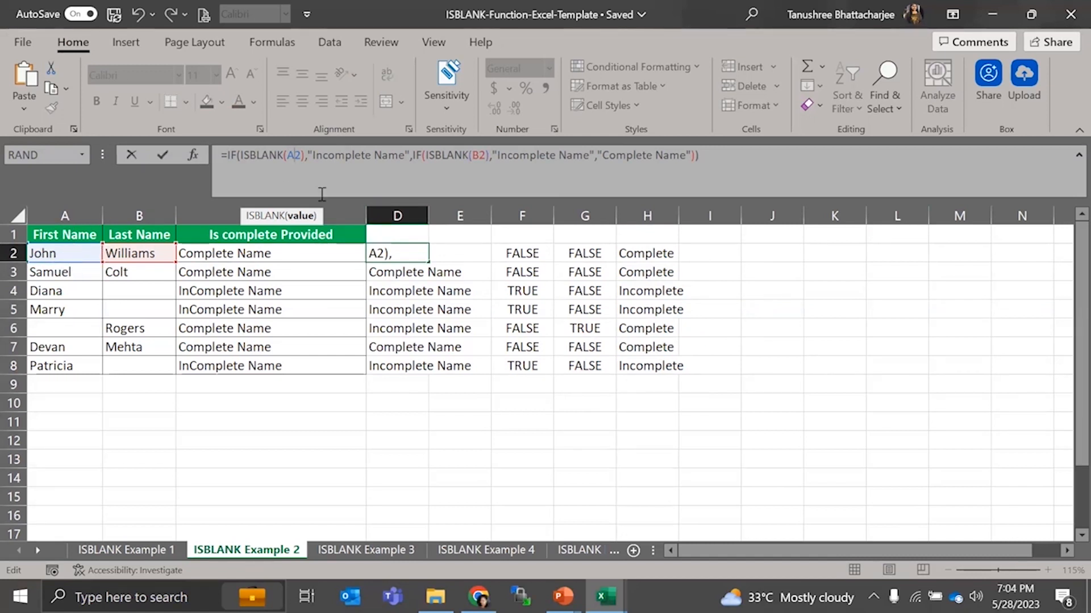
key(shift+Right)
key(shift+Right)
key(shift+Right)
key(shift+Right)
key(shift+Right)
key(shift+Right)
key(shift+Right)
key(shift+Right)
key(shift+Right)
key(shift+Right)
key(shift+Right)
key(shift+Right)
key(shift+Right)
key(shift+Right)
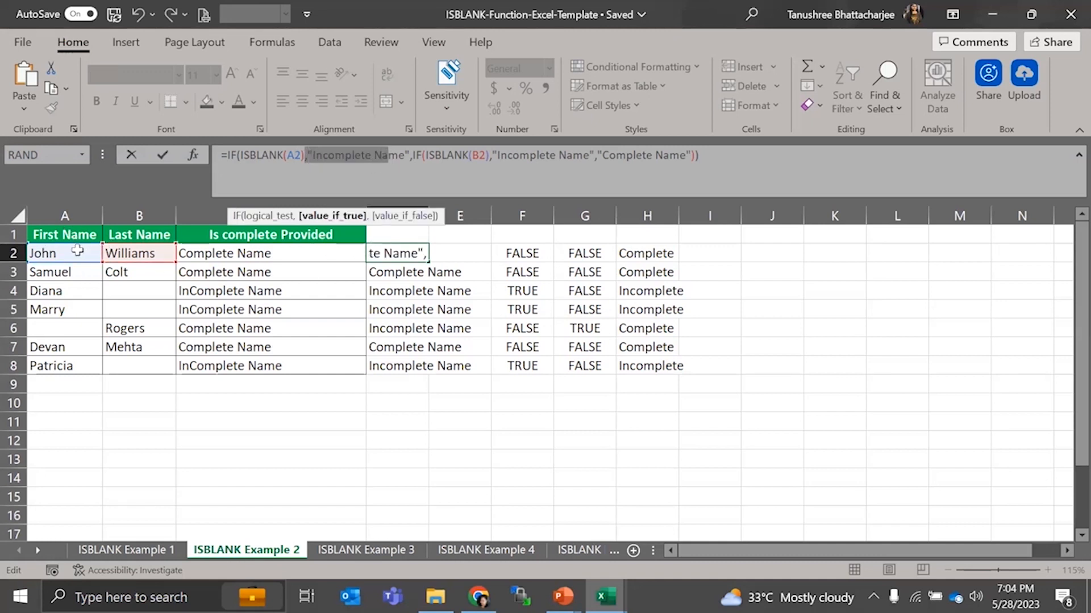
click(415, 155)
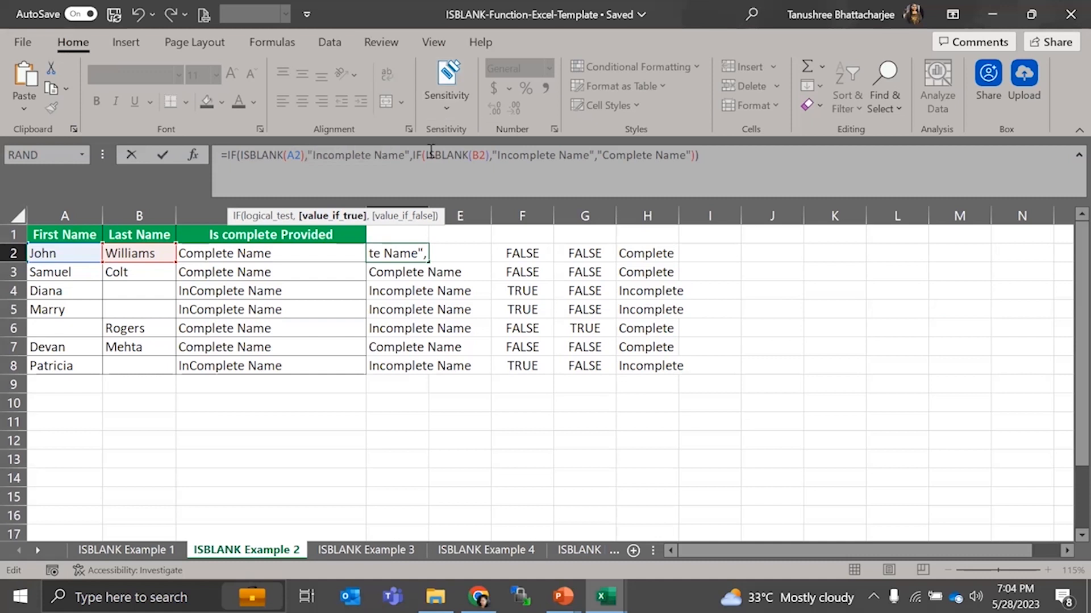
drag(417, 155, 697, 155)
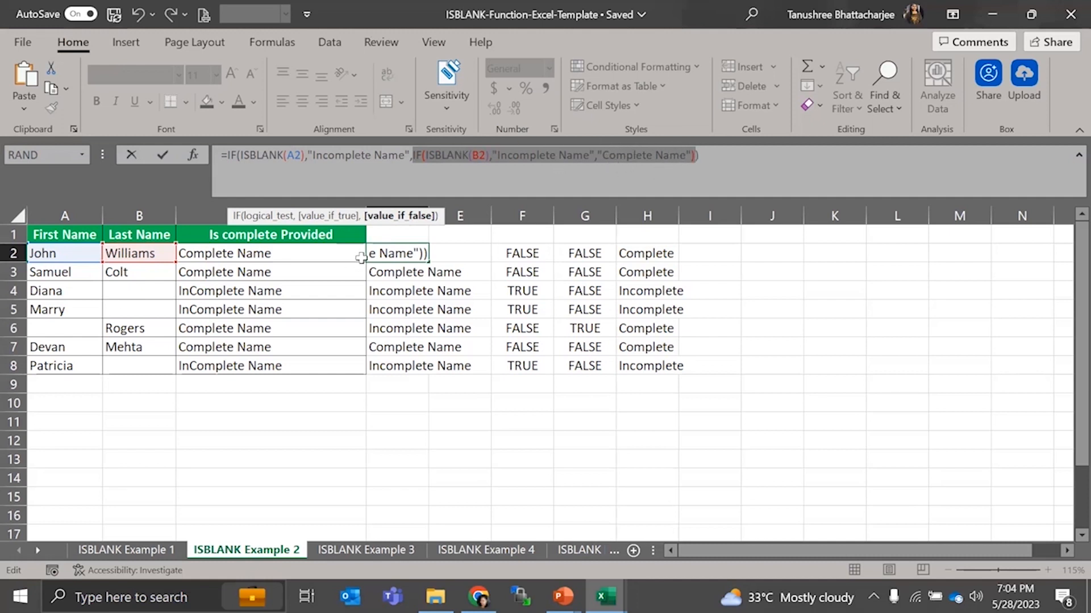
key(Return)
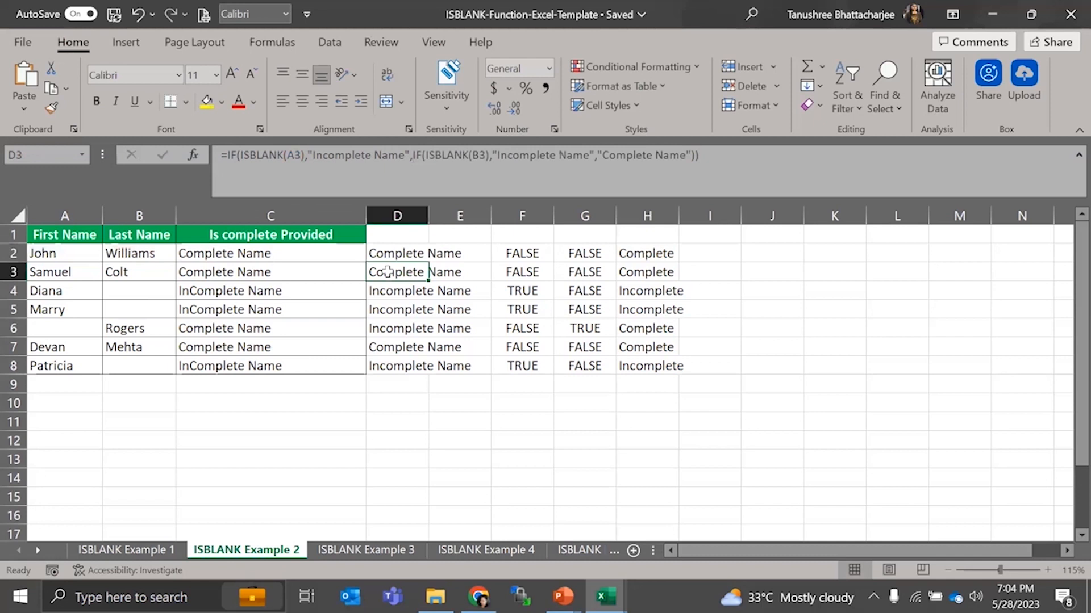
Compare the names in rows 2 to 4 with column D, and examine each argument of the nested IF formula in D4
drag(68, 254, 139, 272)
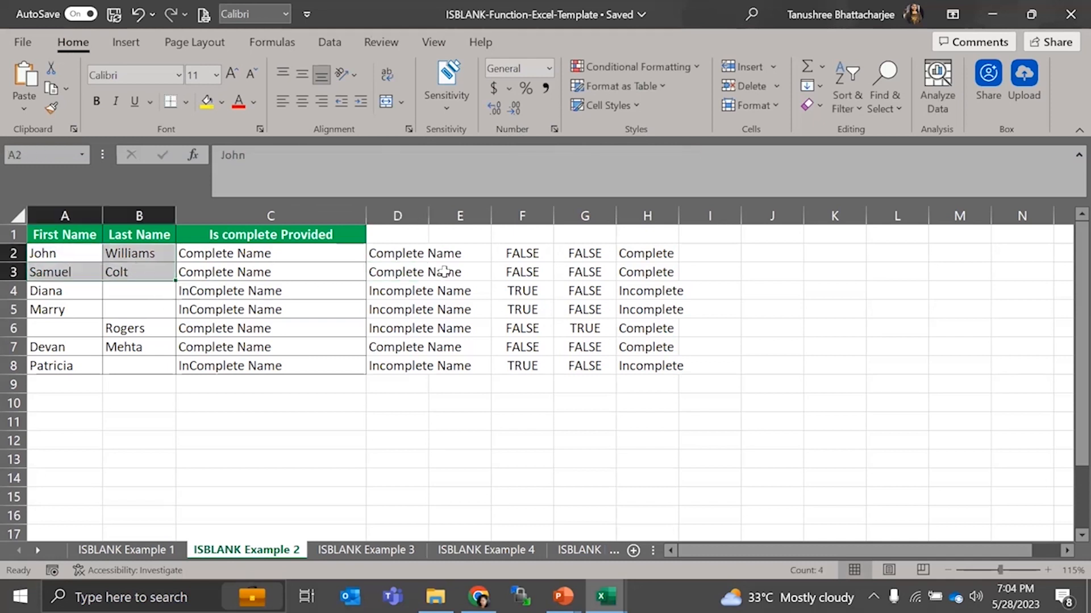
click(389, 274)
click(54, 291)
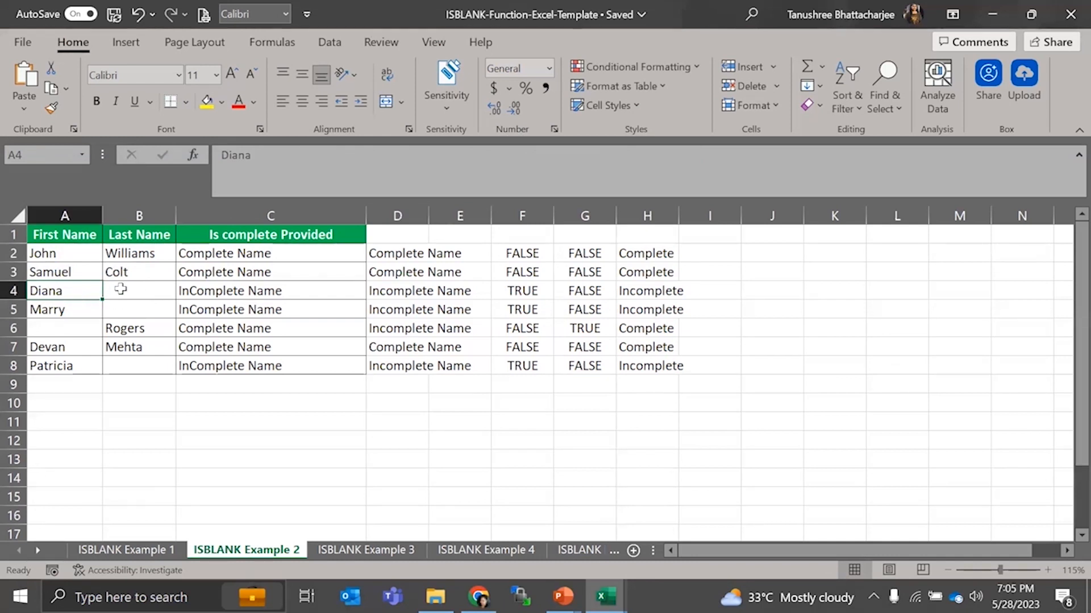
click(416, 292)
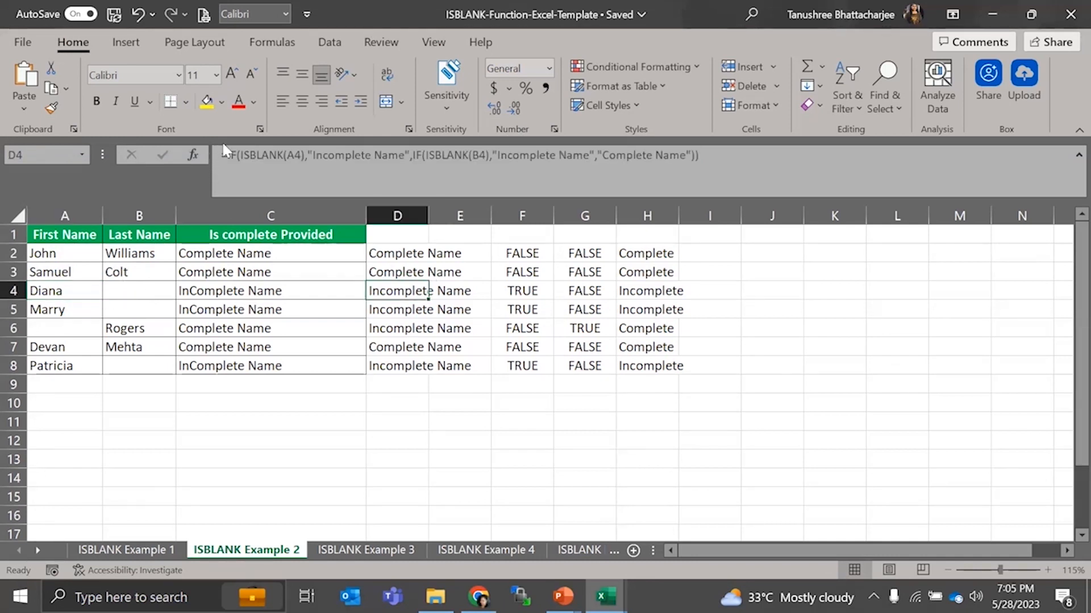
click(245, 149)
drag(241, 154, 308, 152)
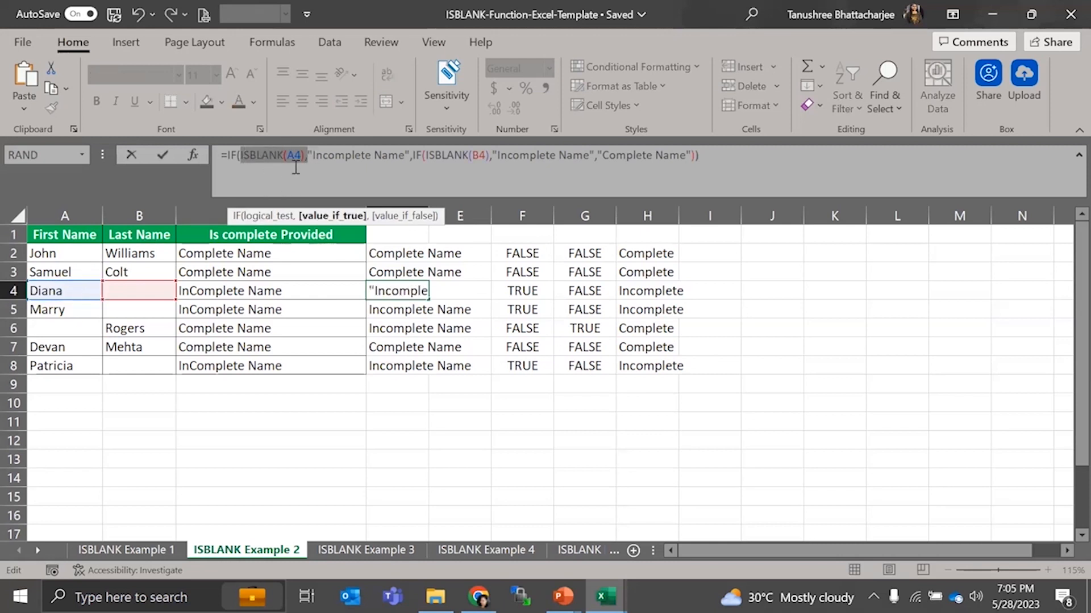
drag(308, 155, 695, 148)
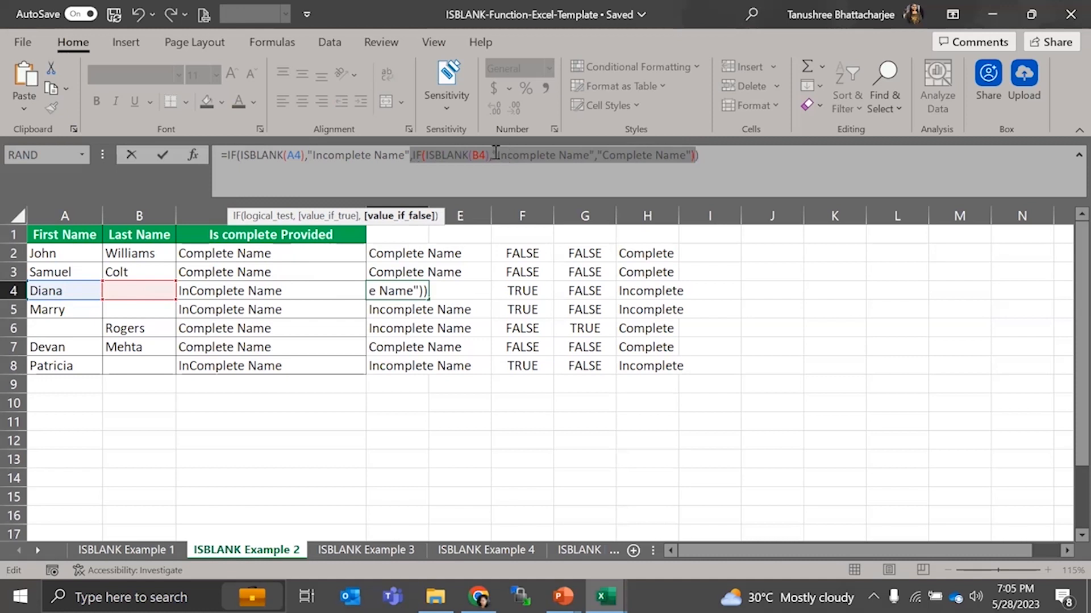
drag(493, 153, 594, 152)
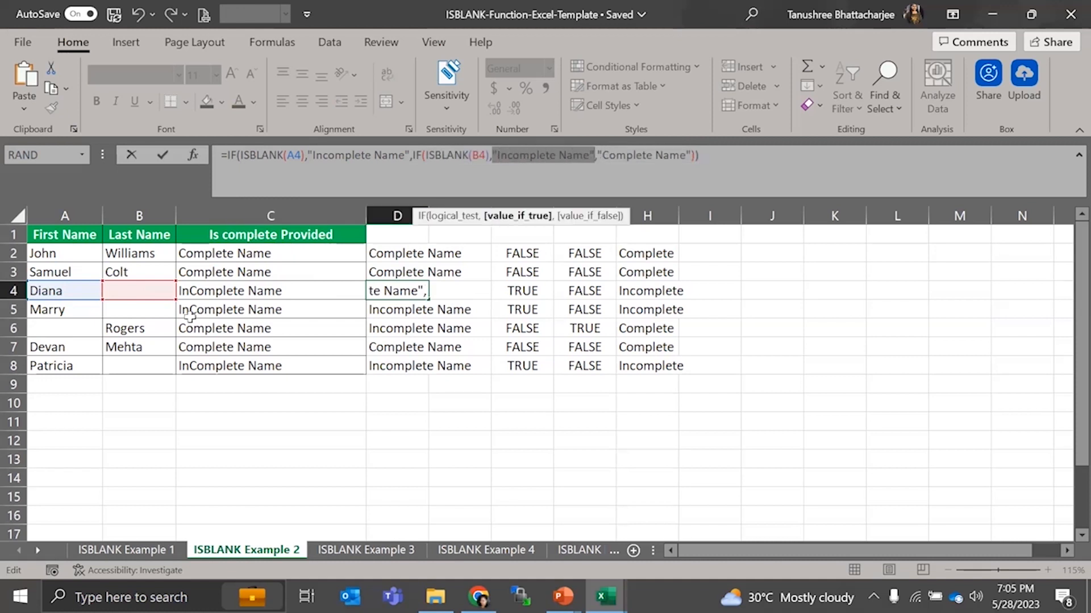
key(Return)
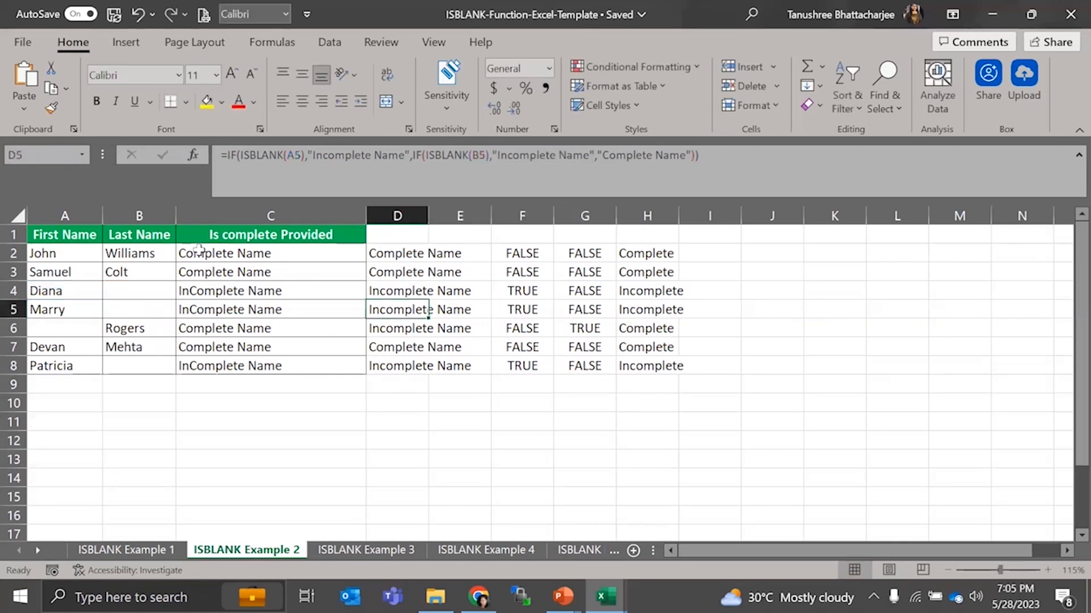
Examine the nested formula in D6, highlighting the ISBLANK(A6) test, the "Incomplete Name" text and the second IF
key(Down)
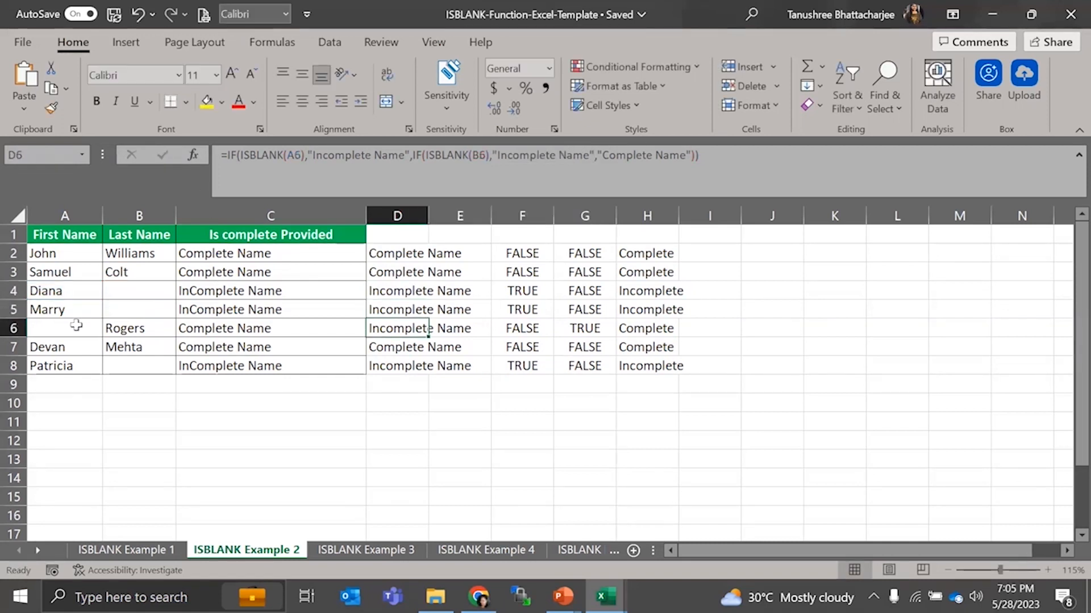
click(239, 157)
drag(237, 155, 315, 155)
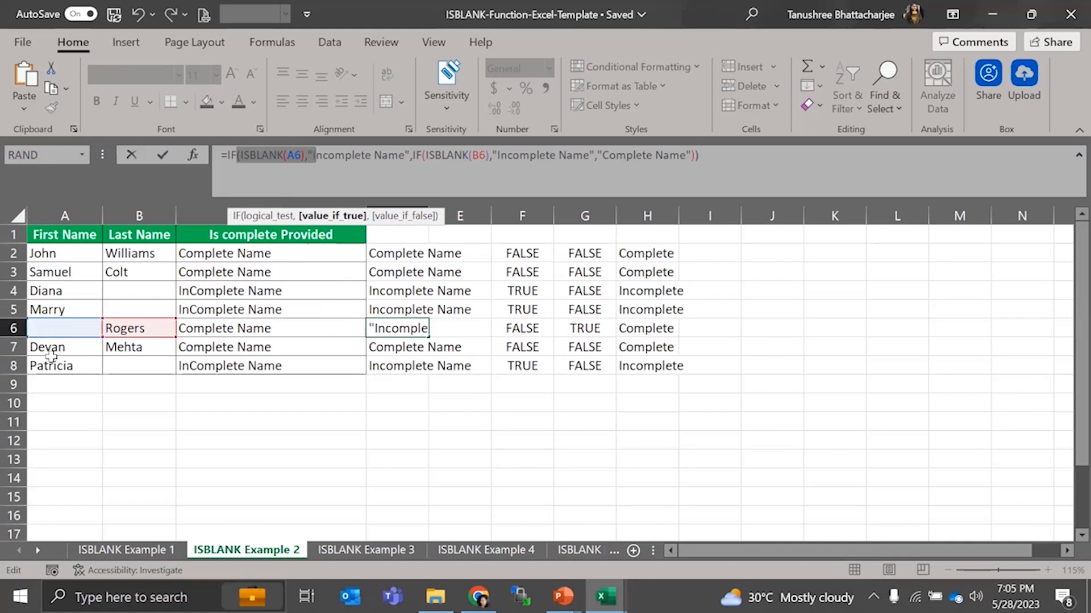
click(310, 155)
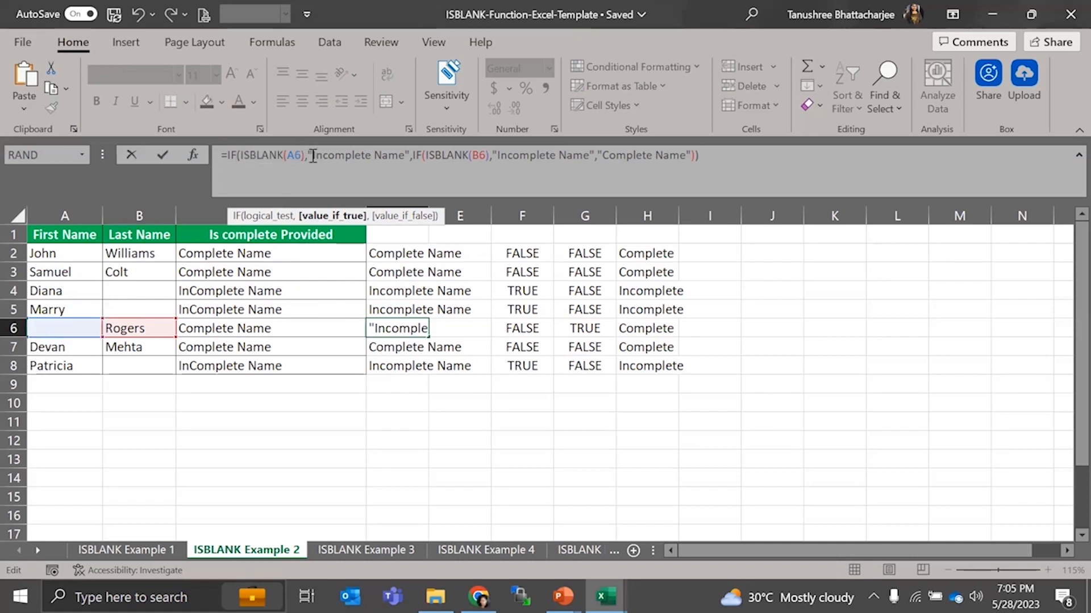
drag(317, 155, 407, 157)
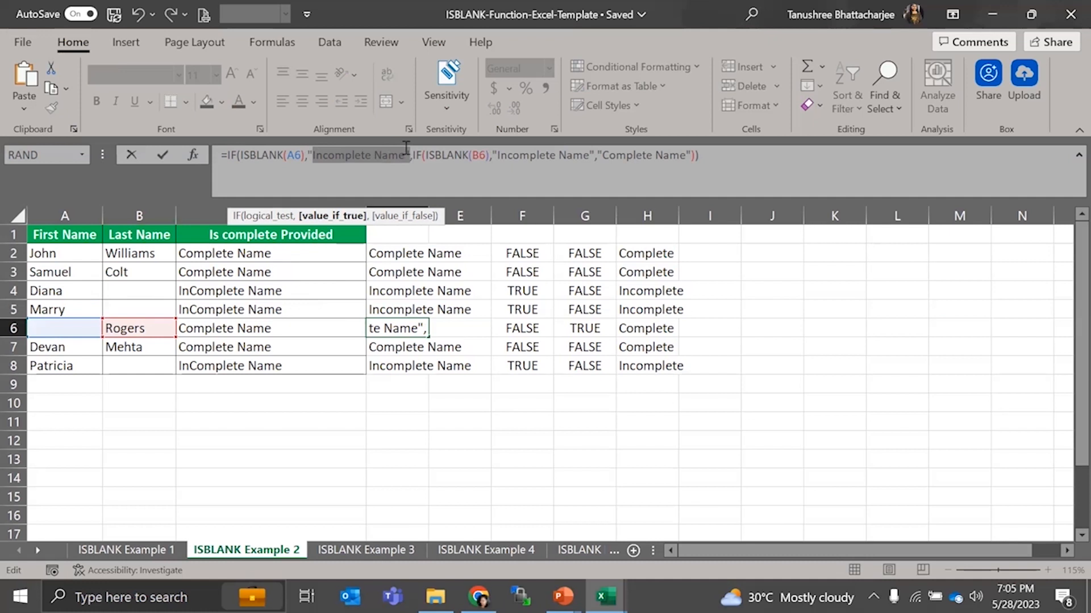
drag(414, 151, 699, 155)
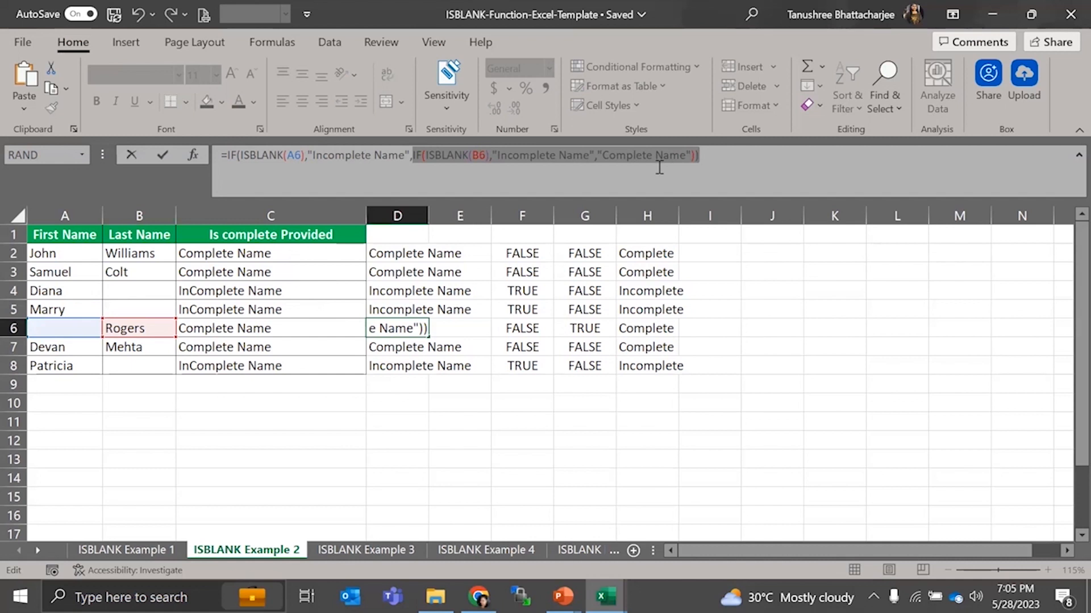
key(Return)
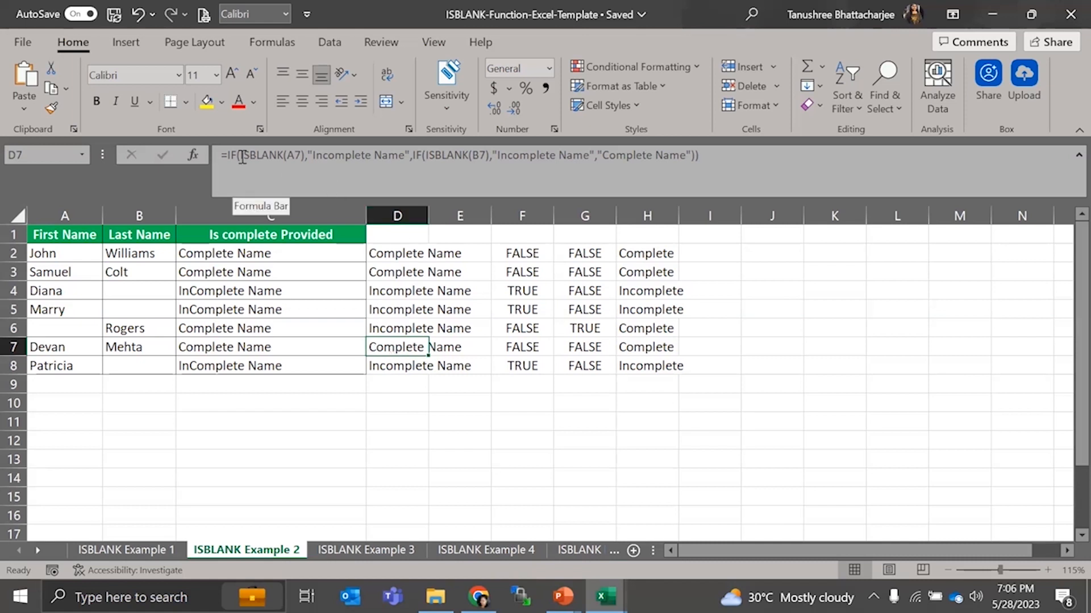
View the ISBLANK Example 3 and ISBLANK Example 4 sheets, and examine the IF and ISBLANK formula in B2 of Example 4
click(345, 548)
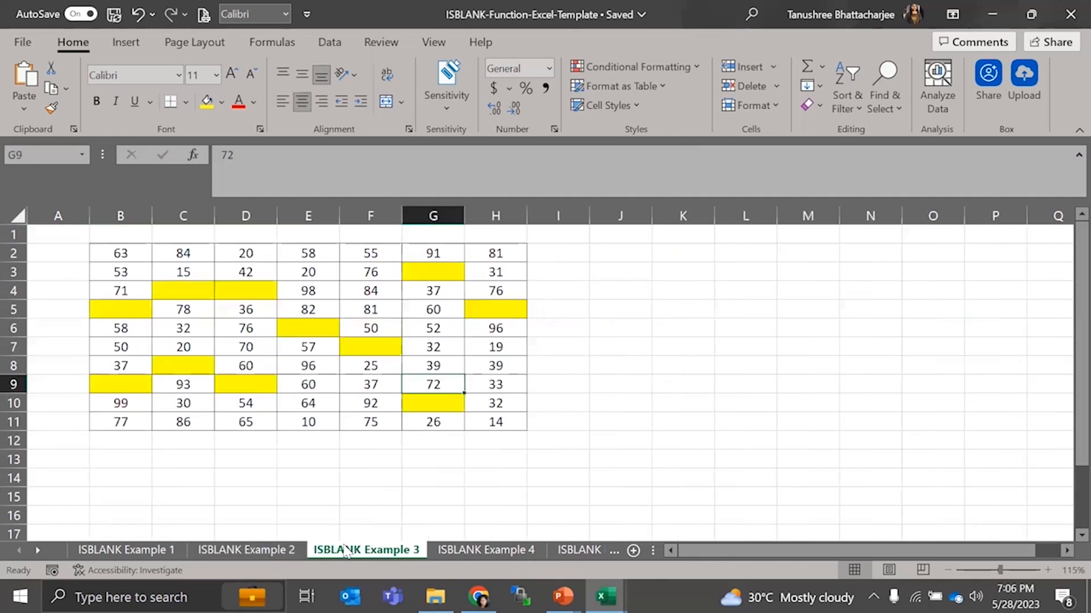
click(460, 547)
click(435, 405)
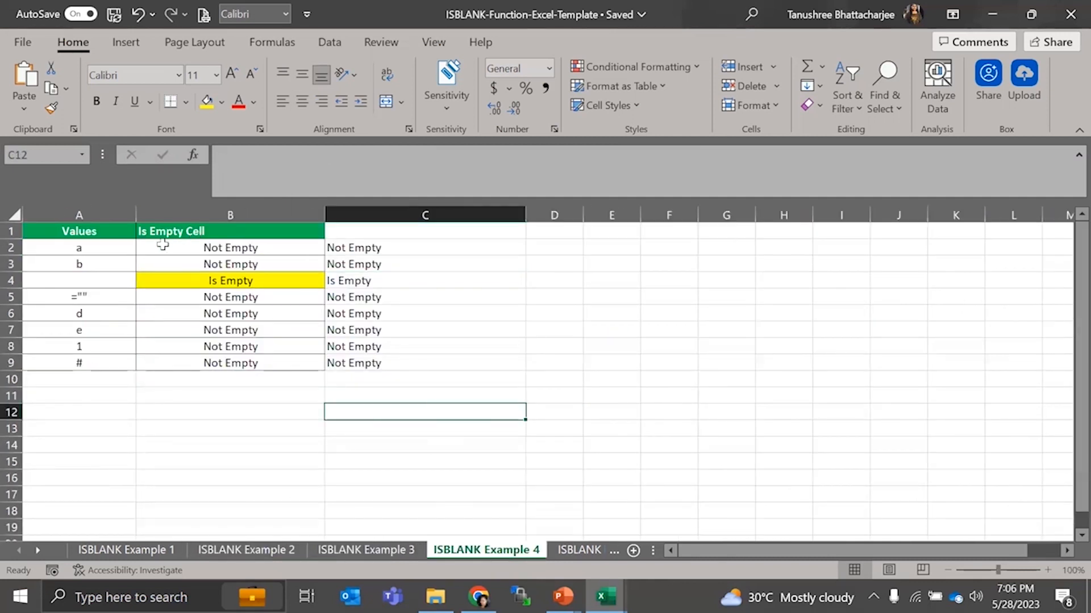
click(233, 247)
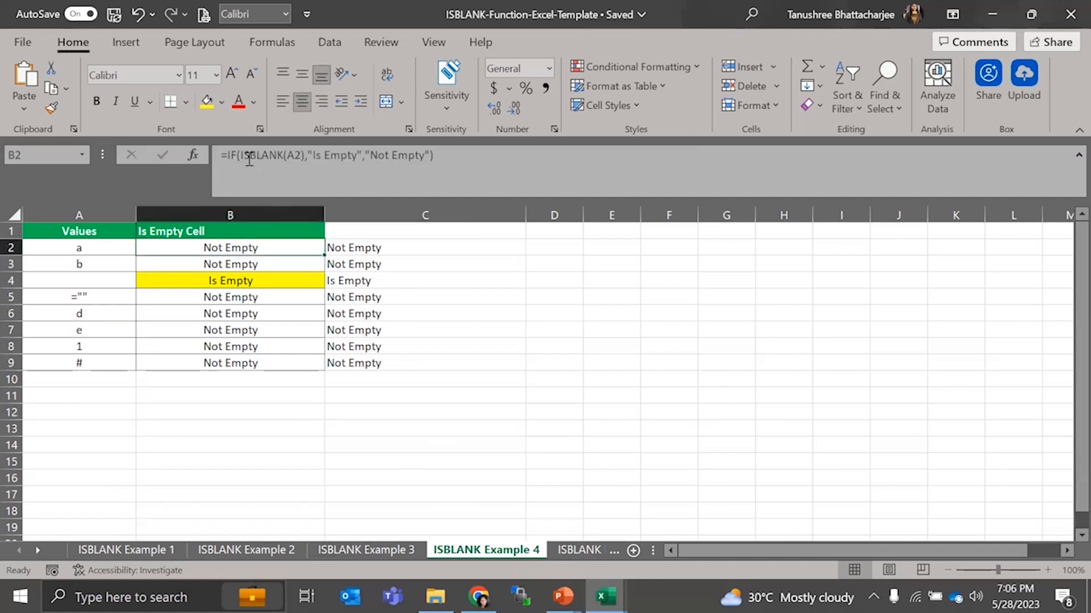
drag(239, 155, 420, 157)
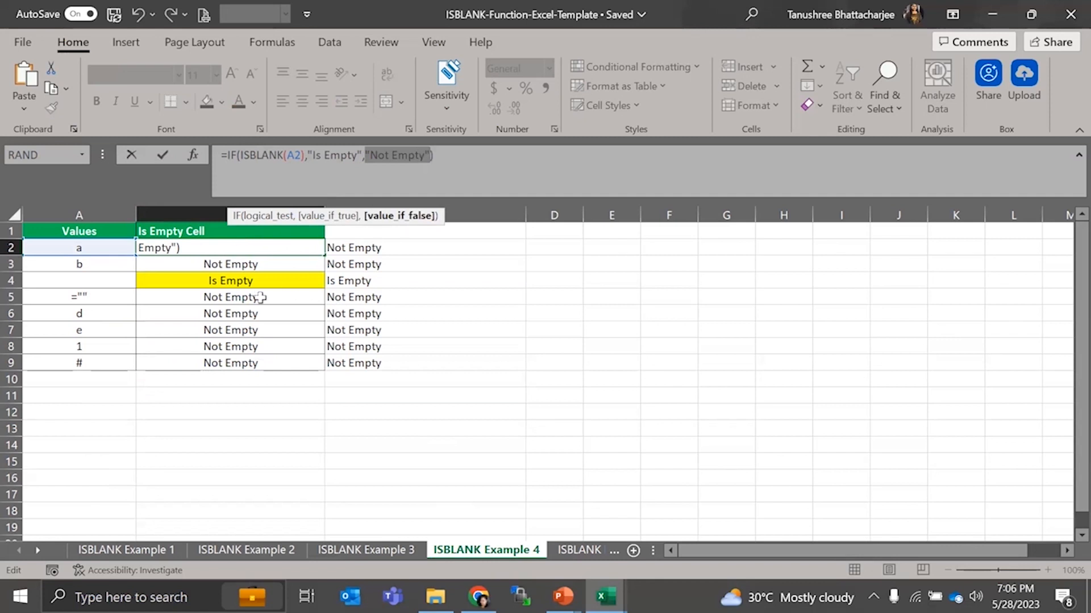
click(384, 335)
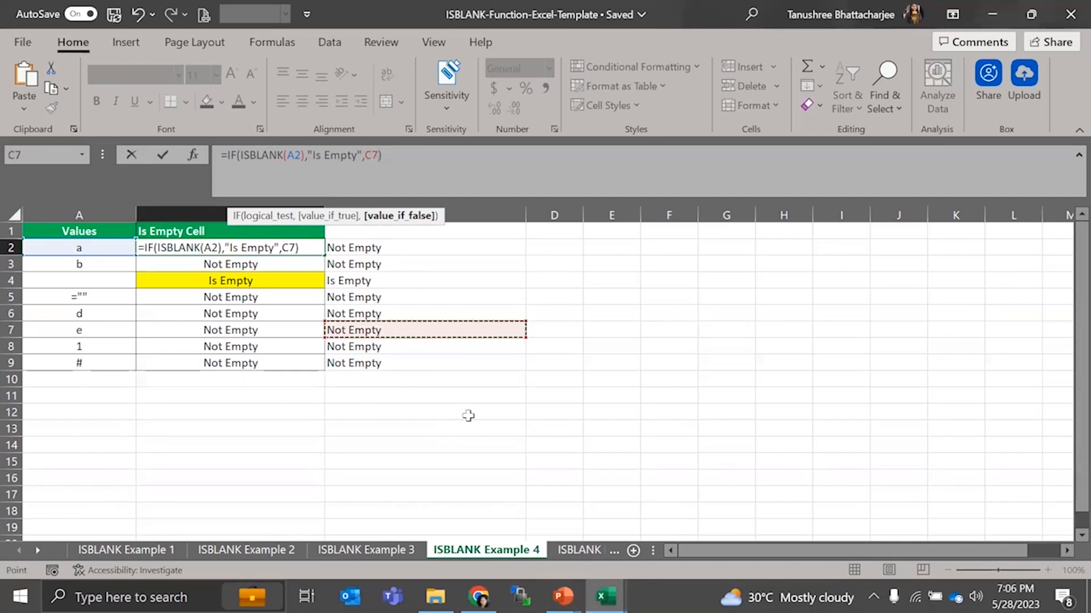
key(Escape)
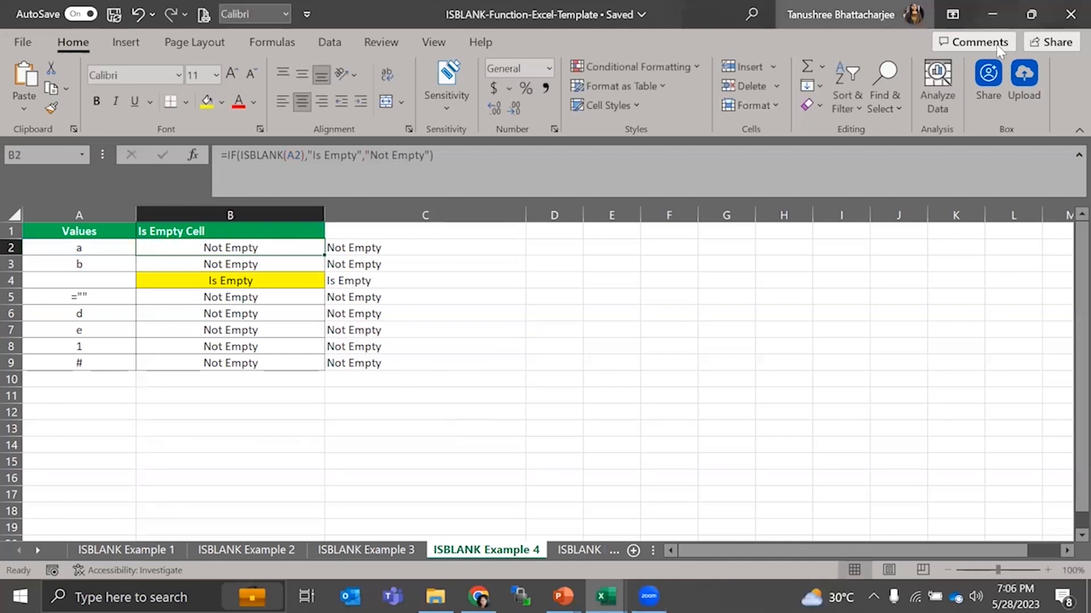
Examine the IF and ISBLANK formulas in C6 and C9, highlighting the "Not Empty" value-if-false argument in C6 and leaving the formula unedited
double_click(375, 314)
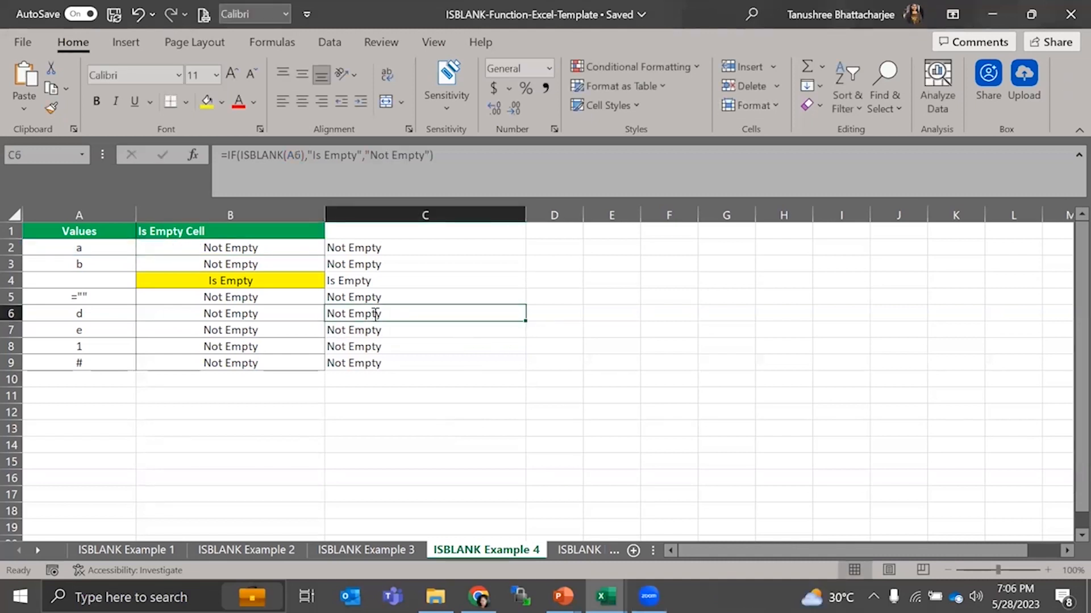
click(372, 365)
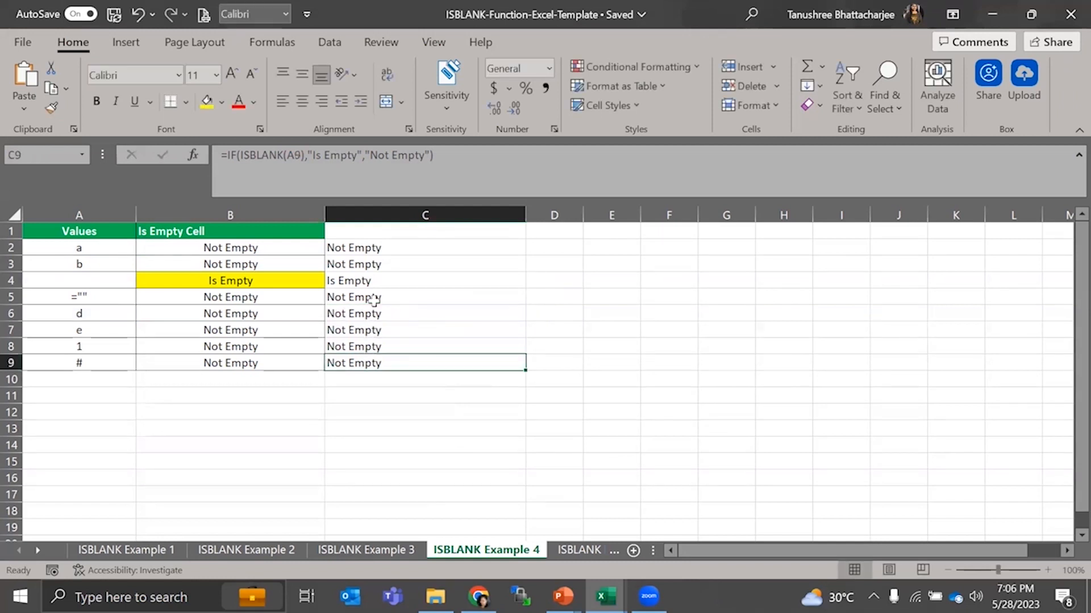
double_click(402, 314)
drag(498, 314, 472, 314)
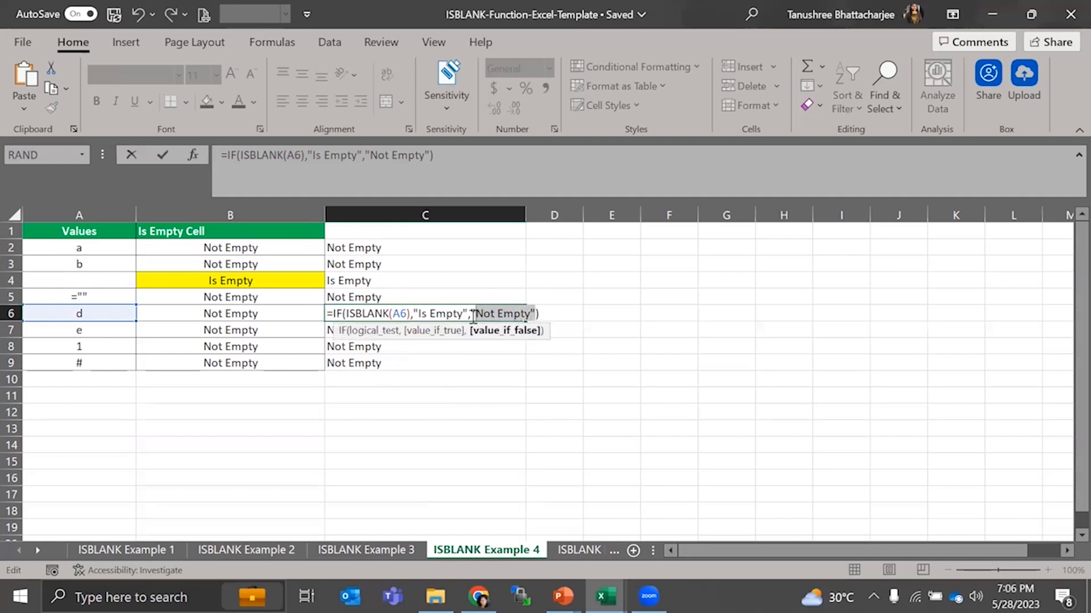
click(410, 361)
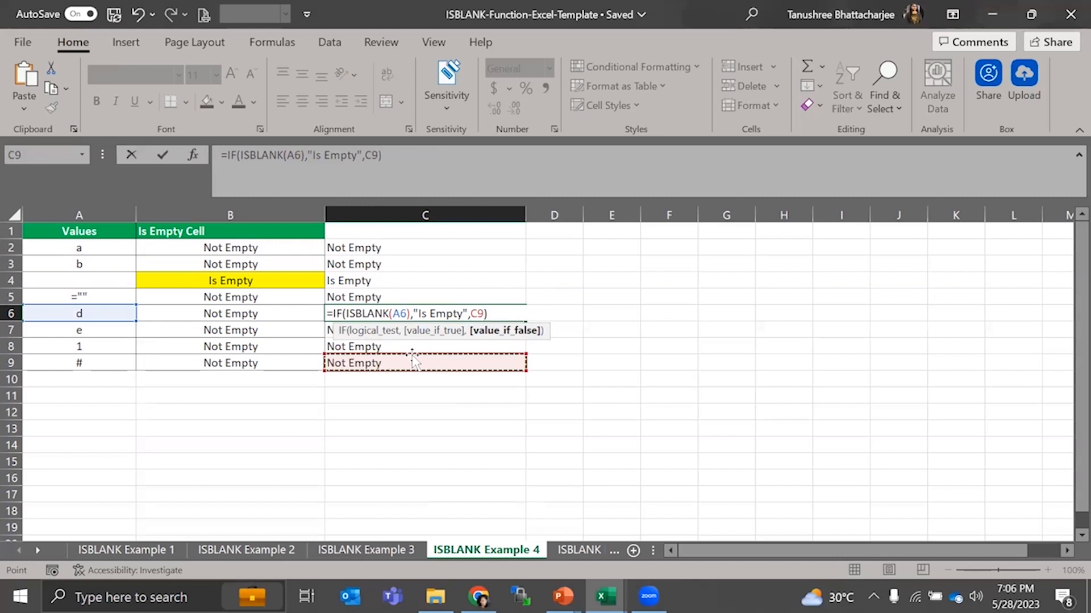
key(Escape)
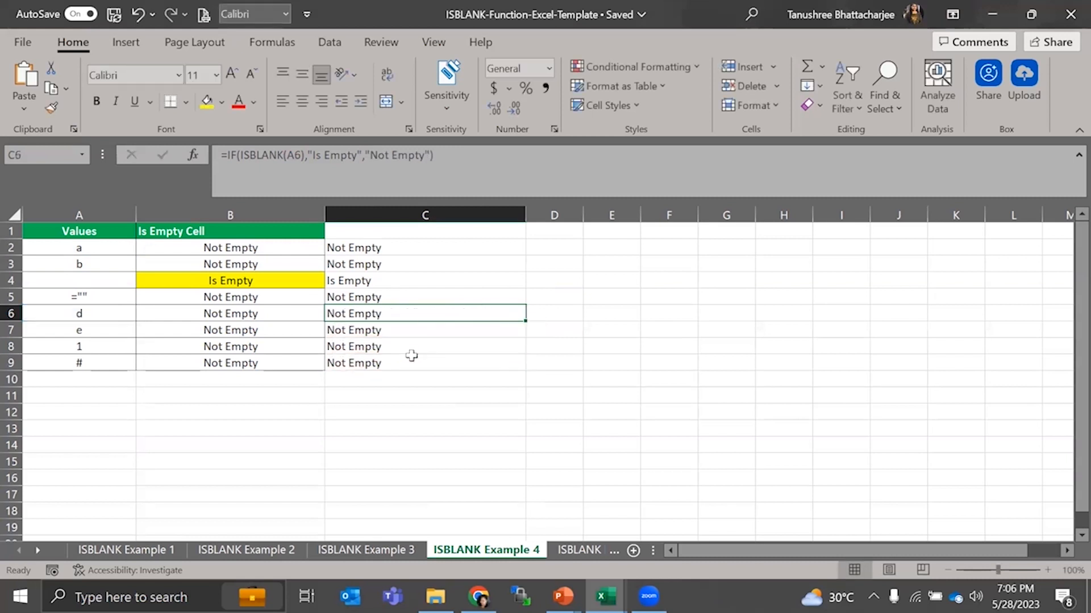
click(1058, 216)
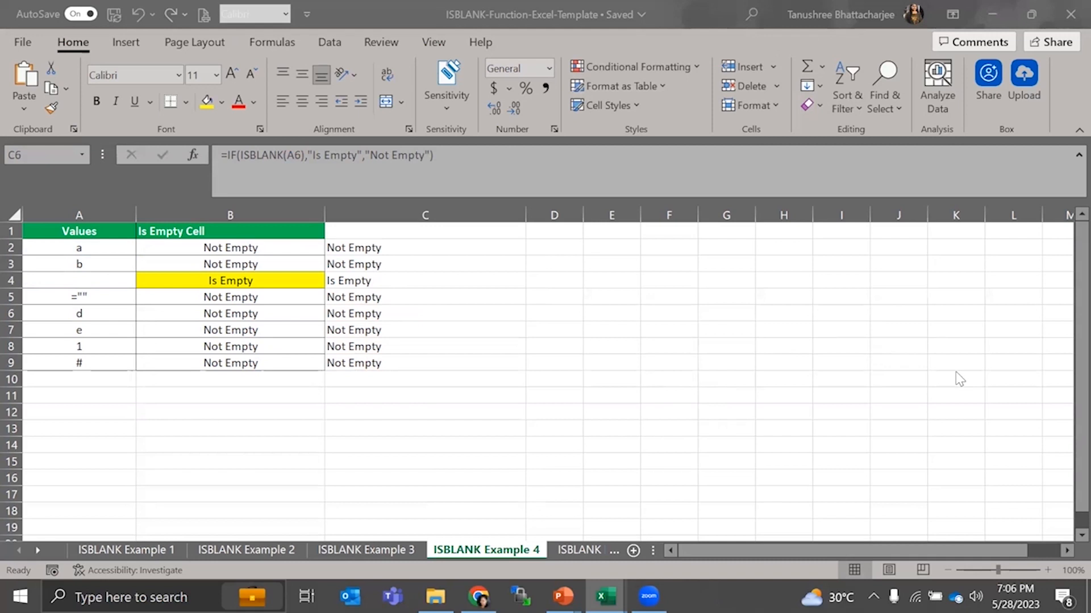
View the SKU code tables on the ISBLANK Example 5 sheet, and bring up the IF-Function-Excel-Template workbook
click(576, 550)
click(466, 441)
click(756, 445)
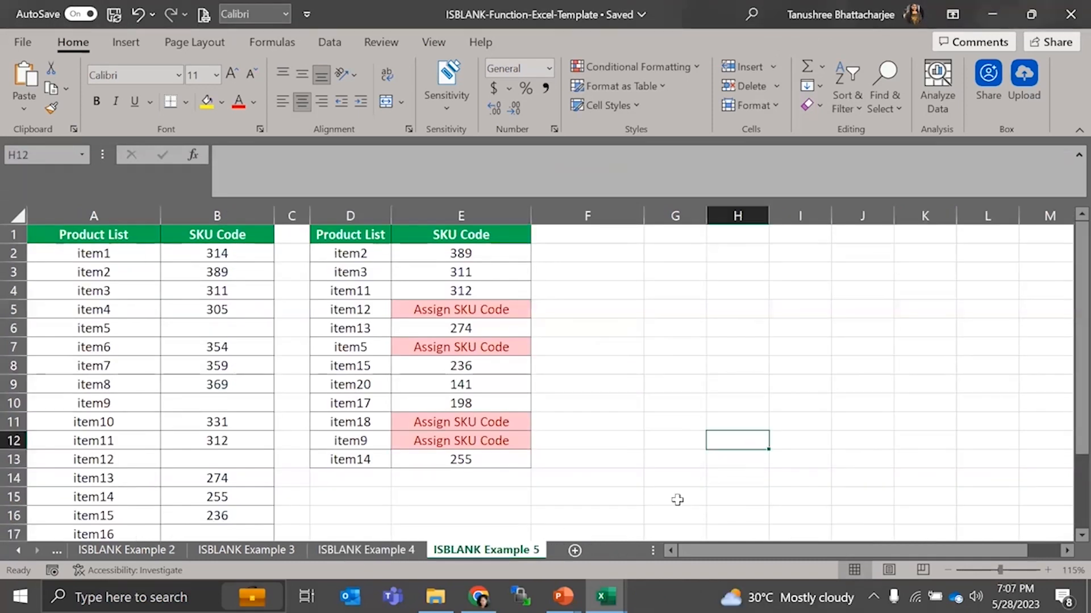
click(563, 596)
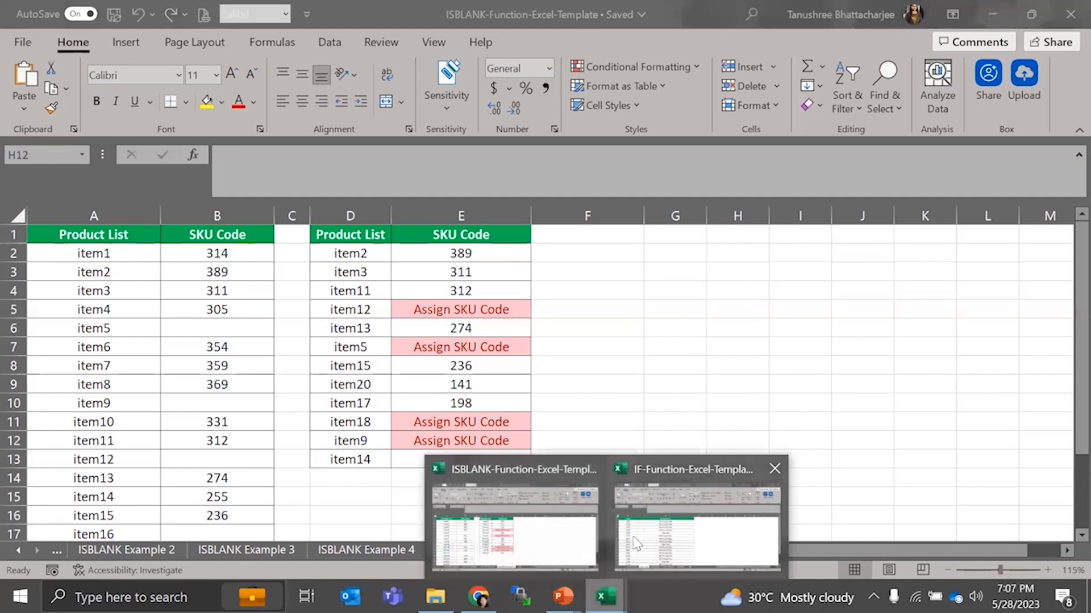
click(614, 535)
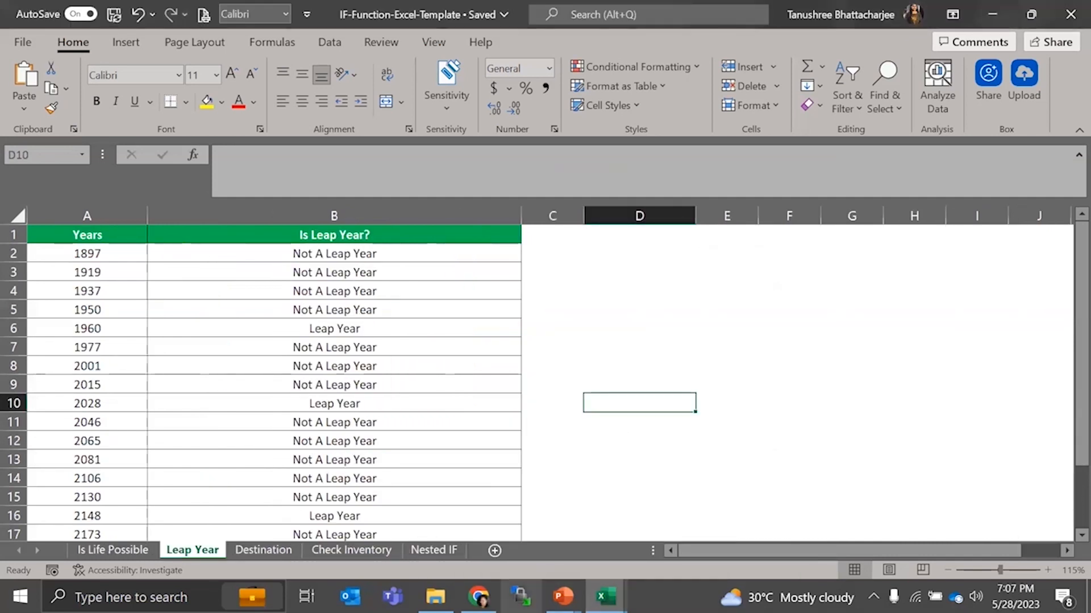
Switch to the PowerPoint slide show and advance from the IF slide to the IF-Operators slide
mouse_move(563, 597)
click(629, 548)
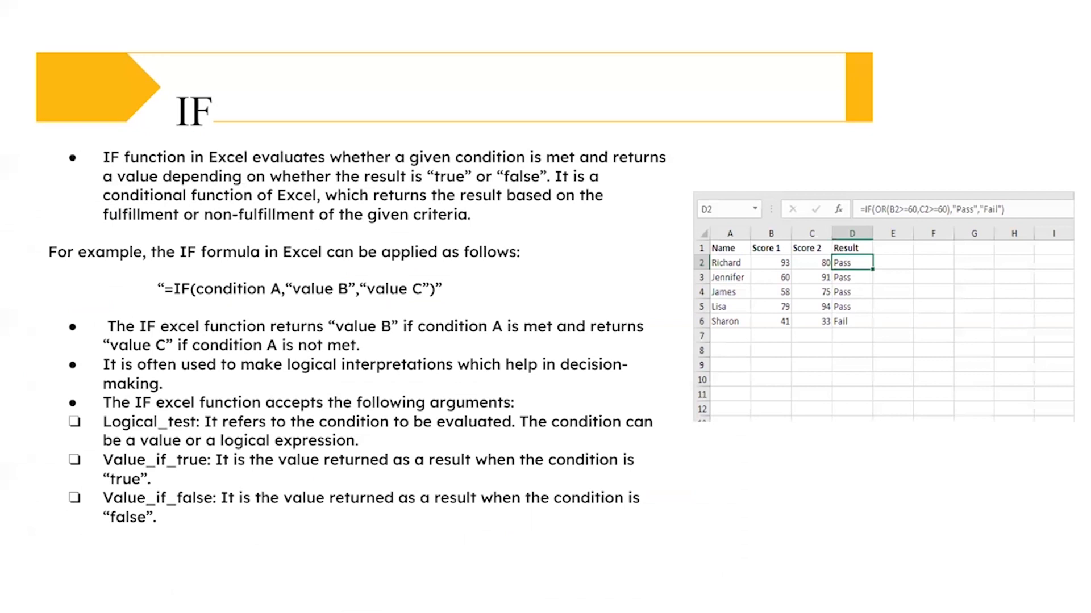
key(Right)
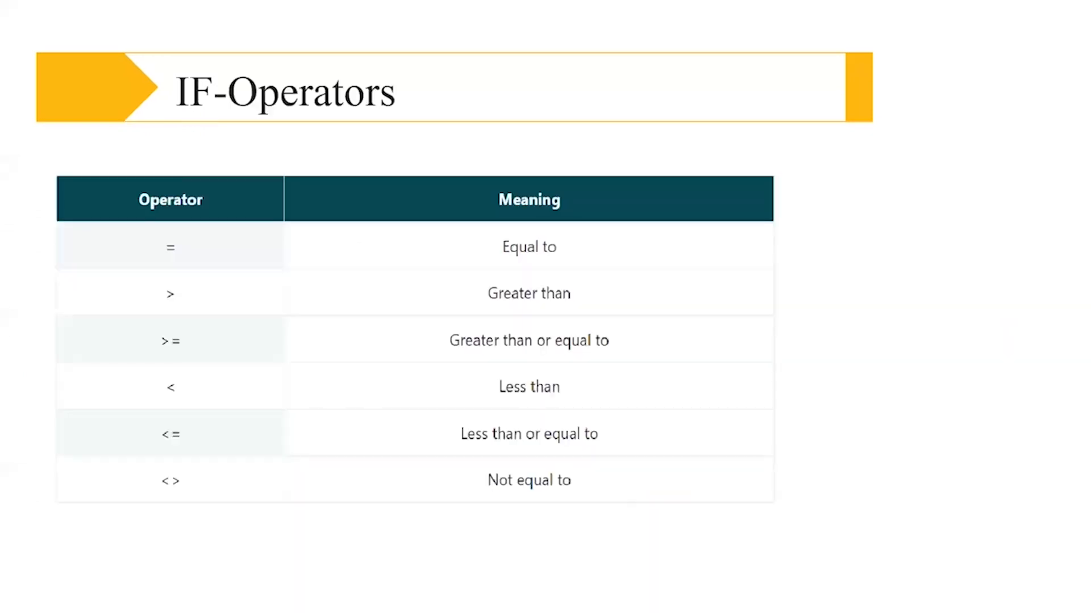